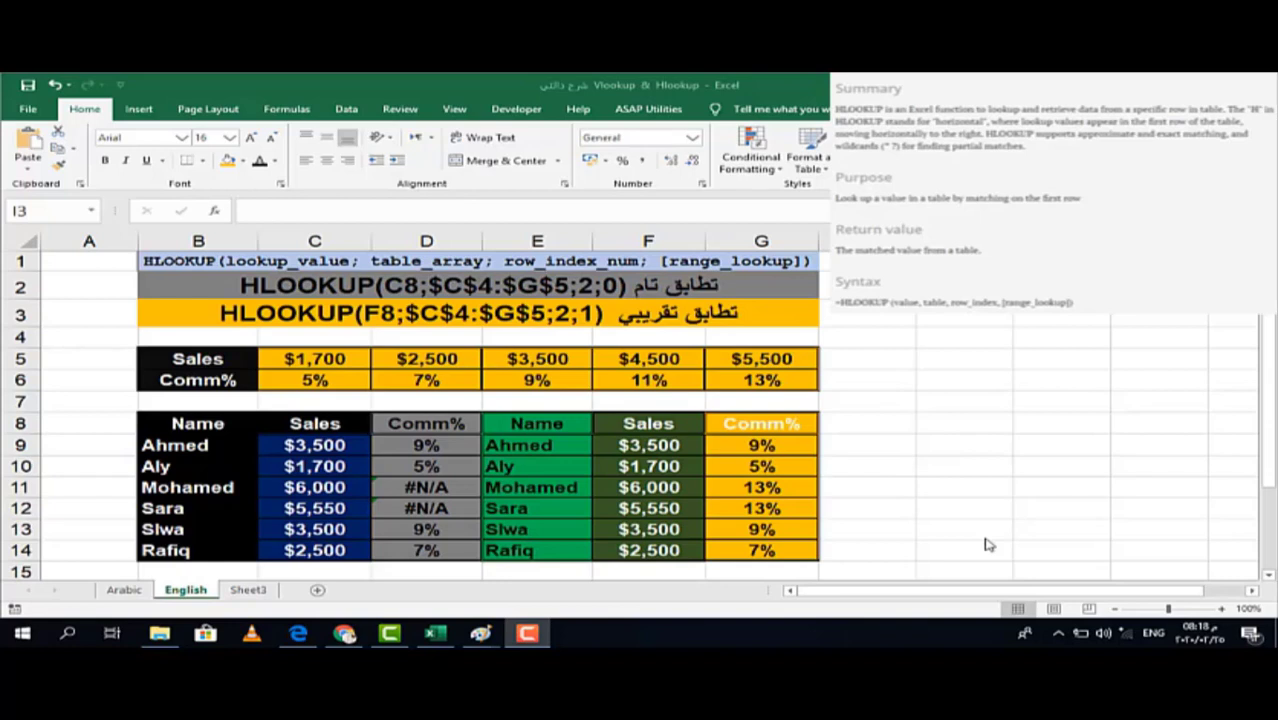
{"action": "left_click", "coordinate": [203, 359]}
{"action": "left_click_drag", "start_coordinate": [203, 359], "coordinate": [800, 384]}
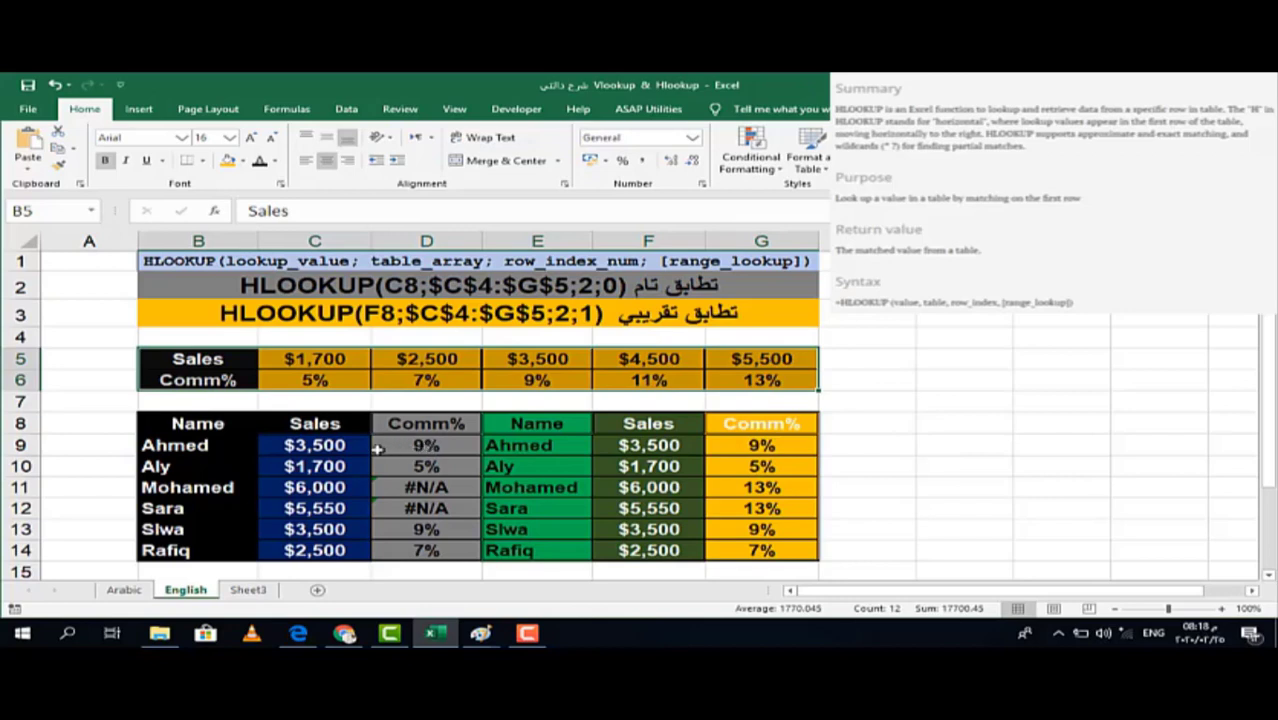
{"action": "left_click", "coordinate": [333, 450]}
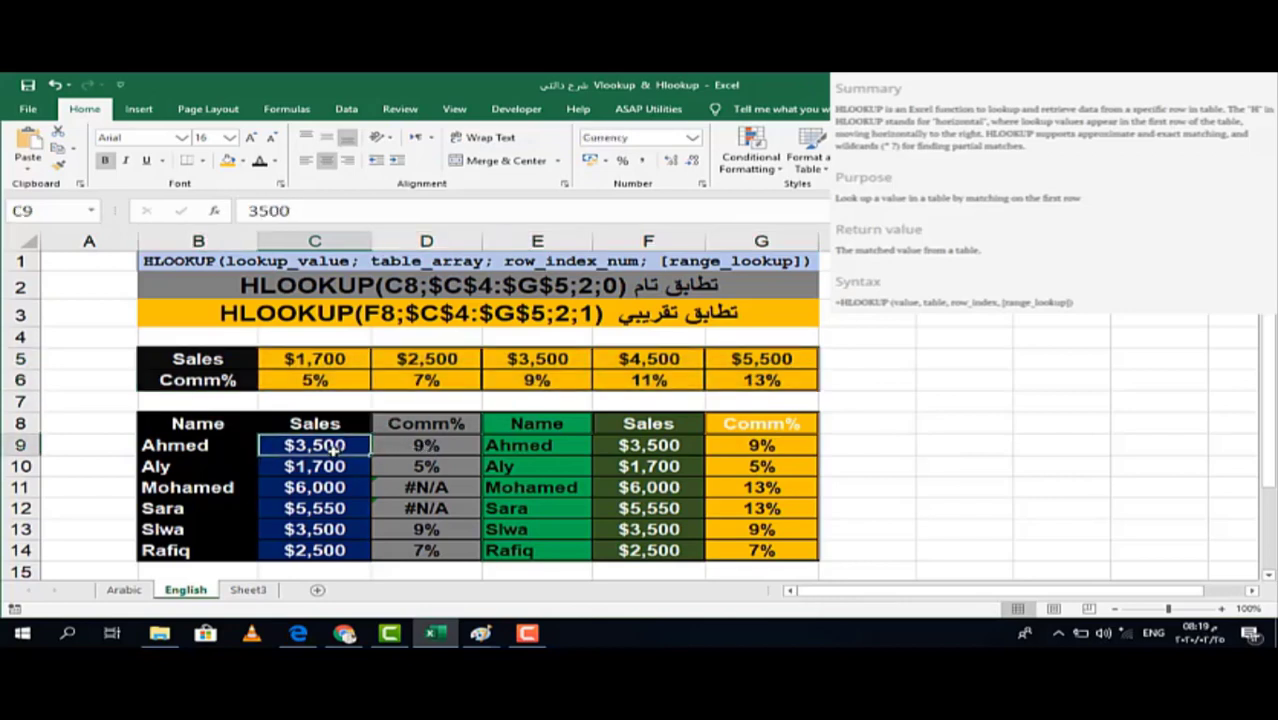
{"action": "left_click", "coordinate": [428, 446]}
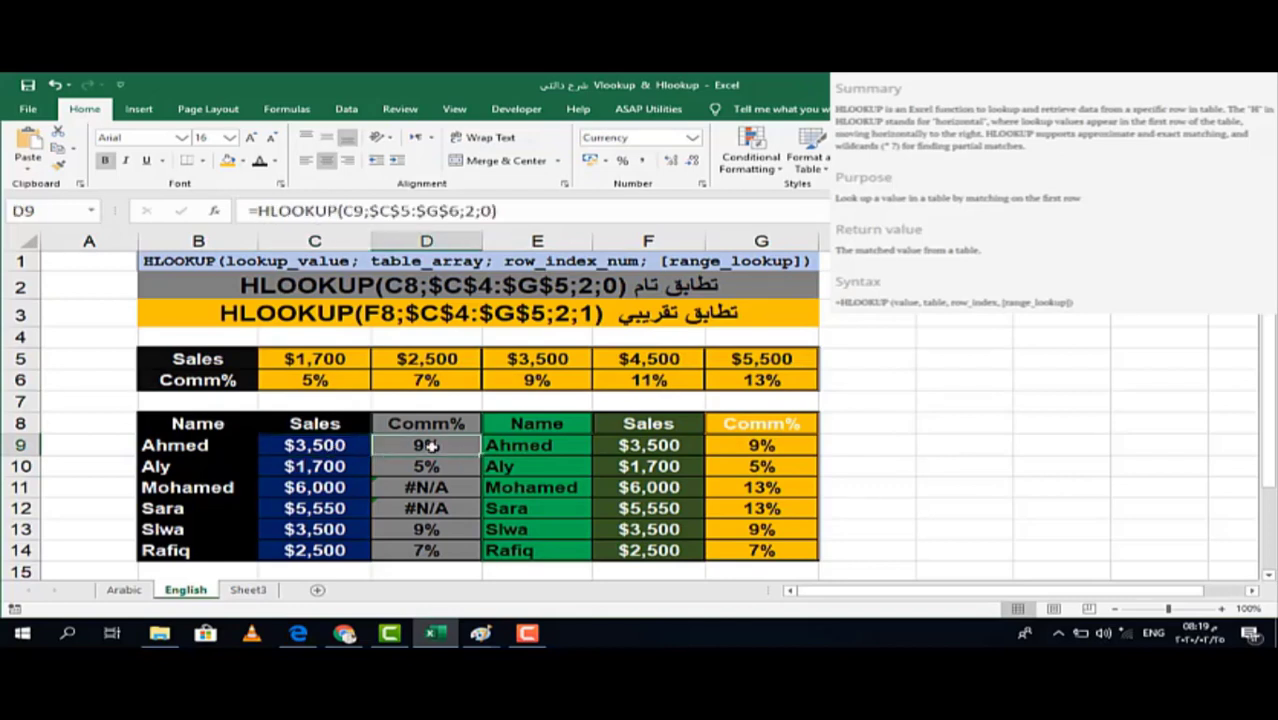
{"action": "left_click", "coordinate": [334, 363]}
{"action": "left_click", "coordinate": [322, 385]}
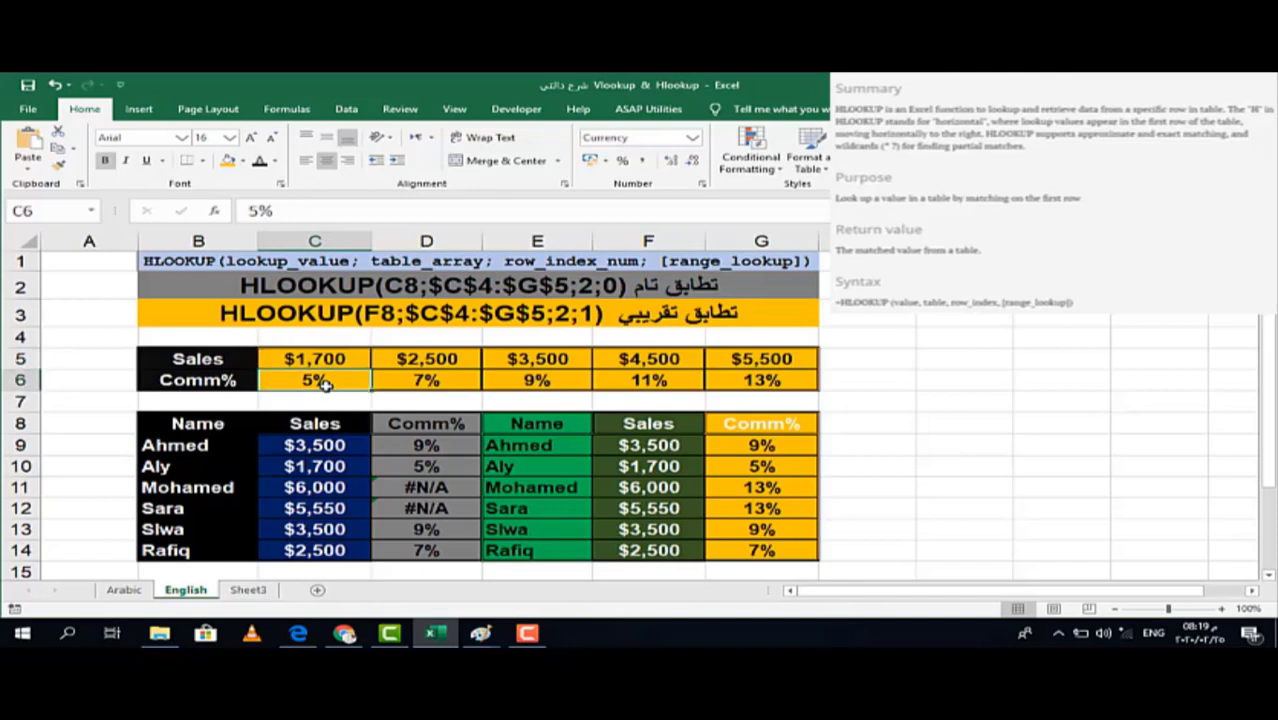
{"action": "left_click", "coordinate": [428, 362]}
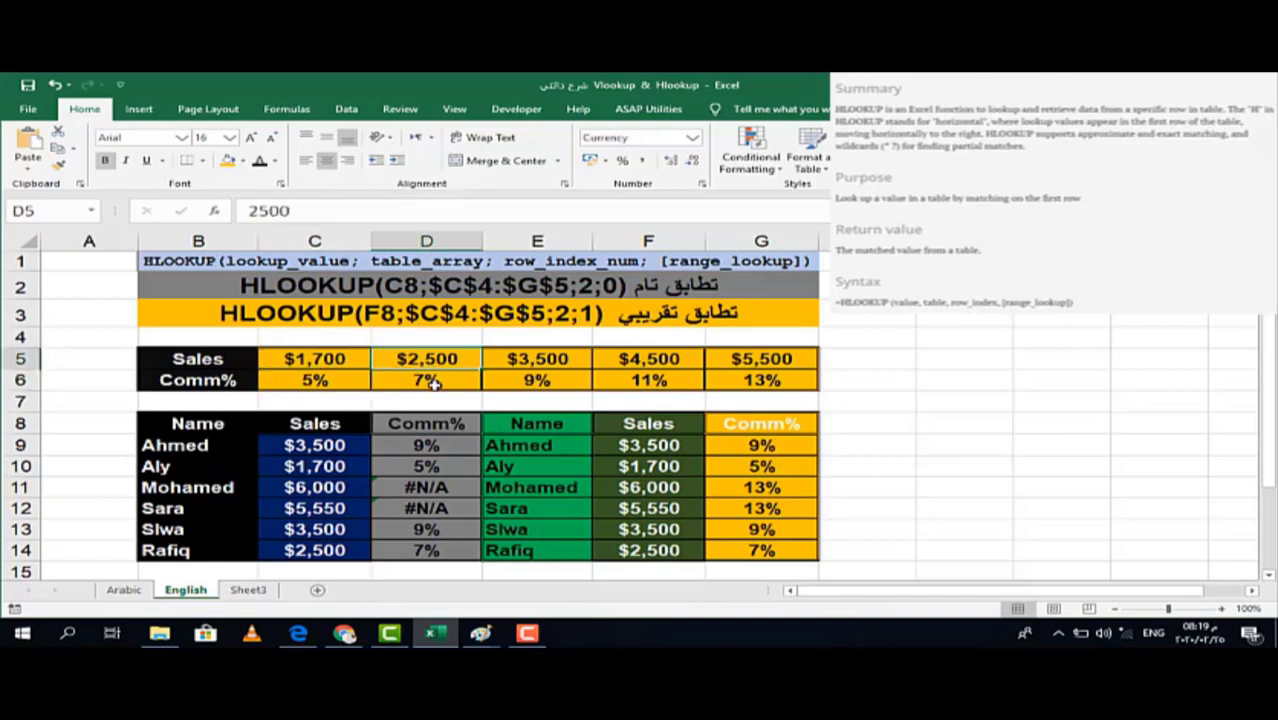
{"action": "left_click", "coordinate": [432, 384]}
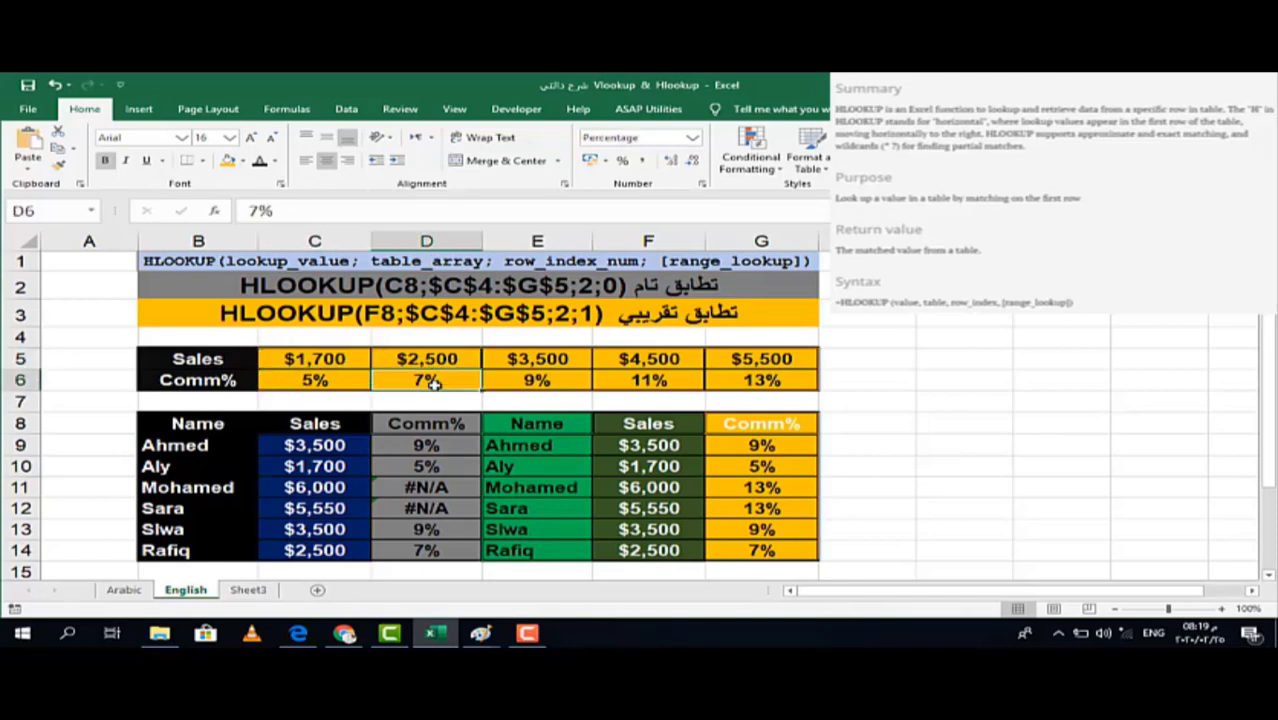
{"action": "left_click", "coordinate": [327, 361]}
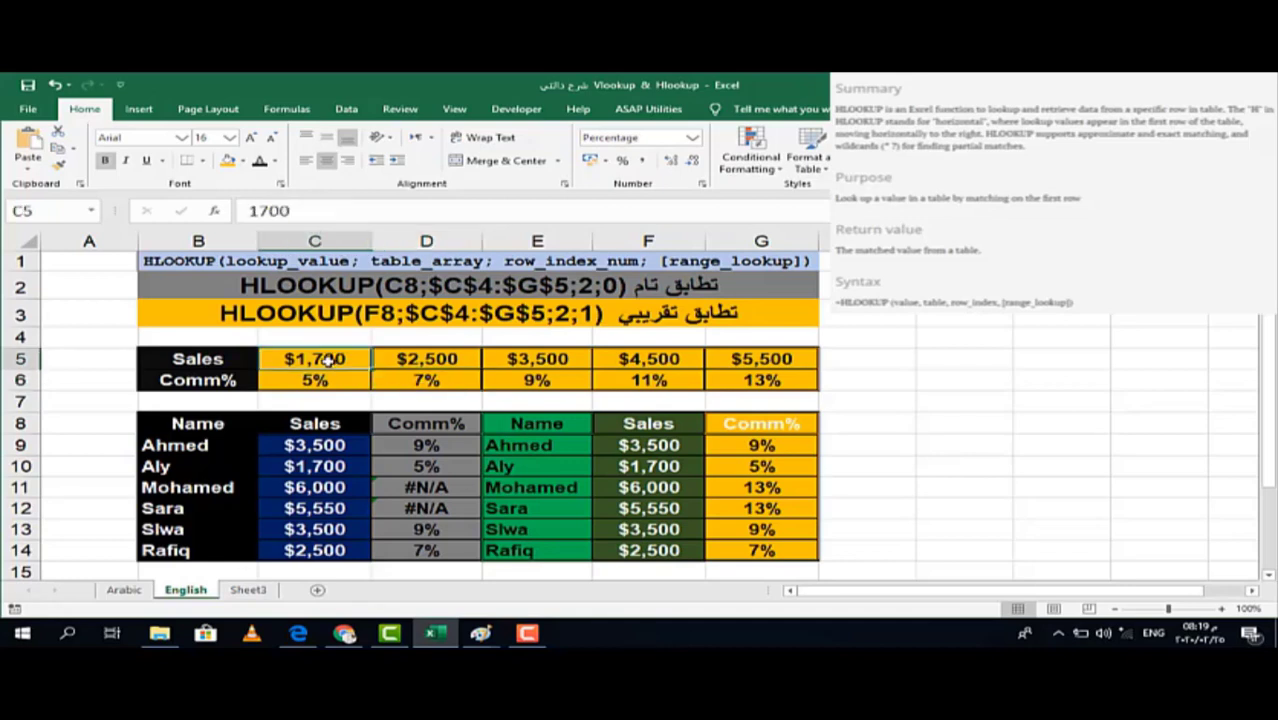
{"action": "left_click", "coordinate": [323, 379]}
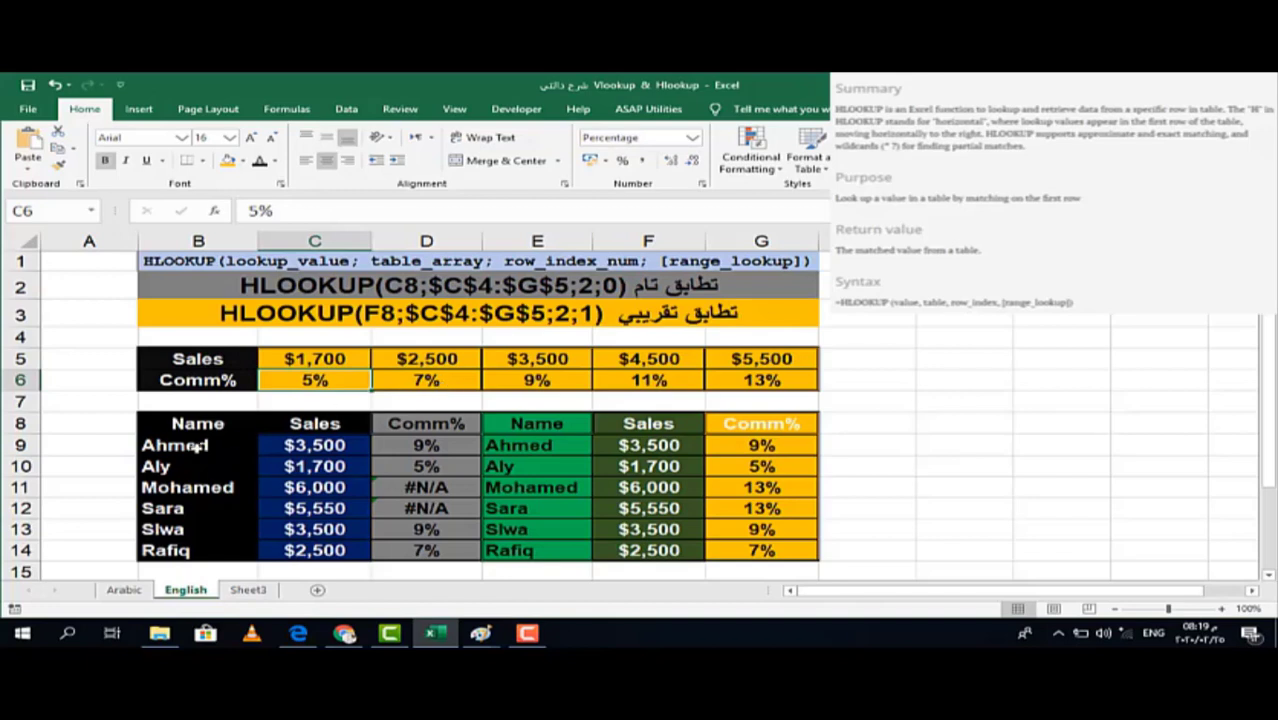
{"action": "left_click", "coordinate": [337, 449]}
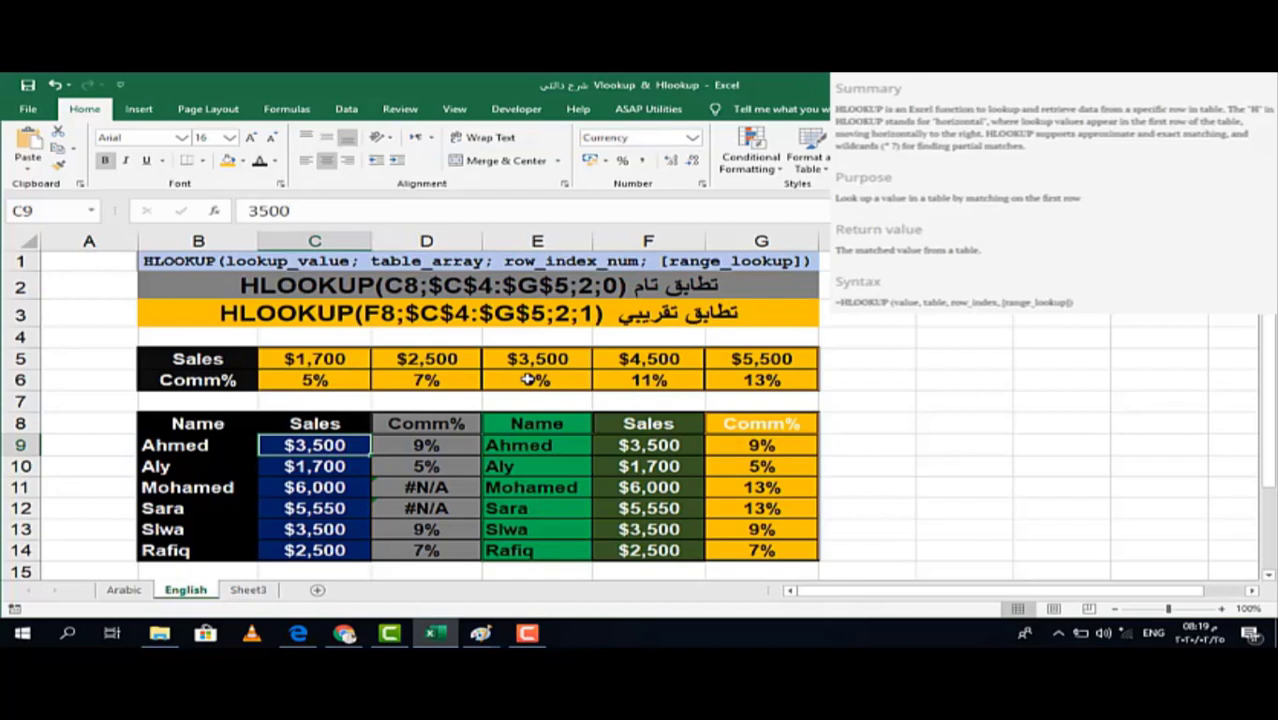
{"action": "left_click", "coordinate": [430, 445]}
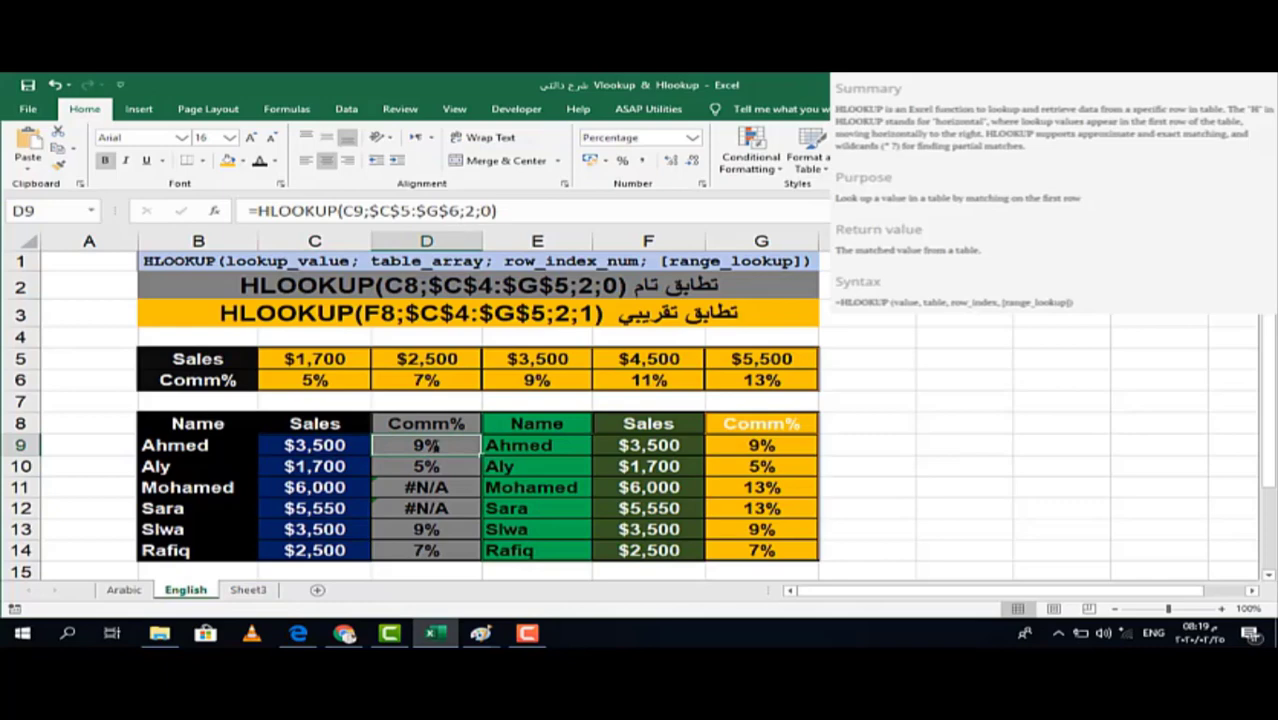
{"action": "left_click", "coordinate": [214, 212]}
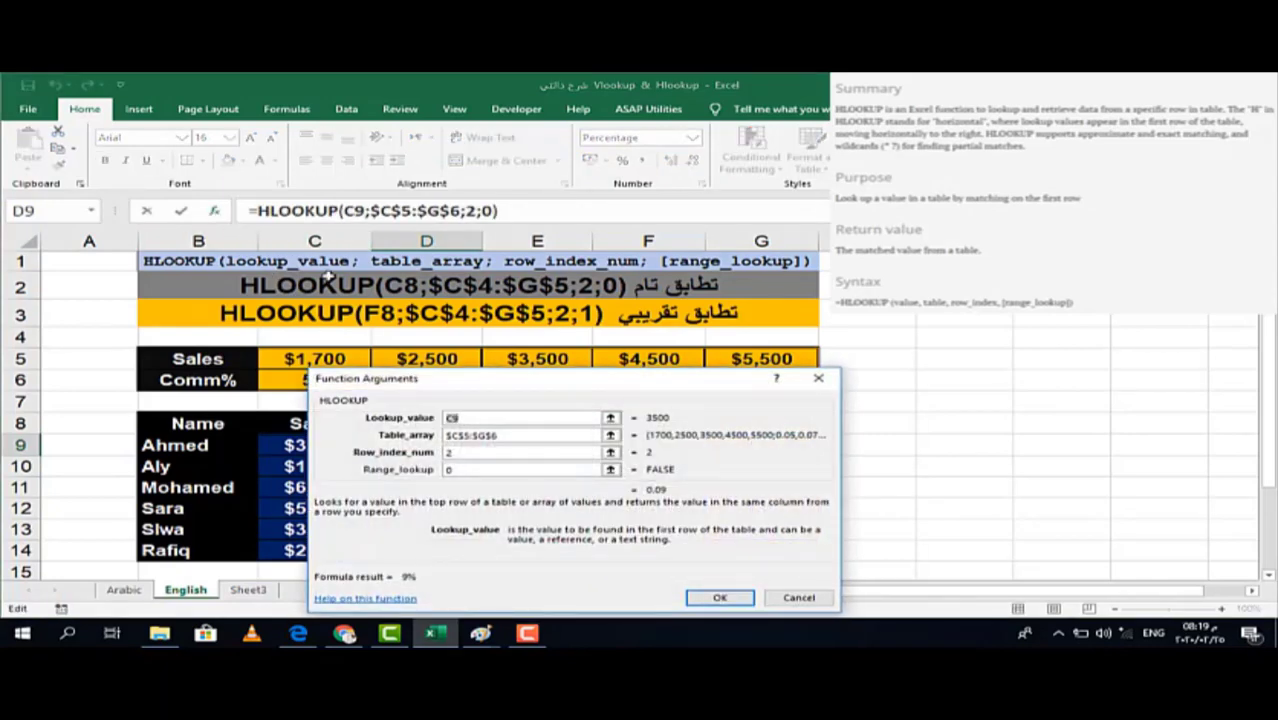
{"action": "mouse_move", "coordinate": [515, 385]}
{"action": "left_mouse_down"}
{"action": "mouse_move", "coordinate": [822, 402]}
{"action": "mouse_move", "coordinate": [885, 382]}
{"action": "left_mouse_up"}
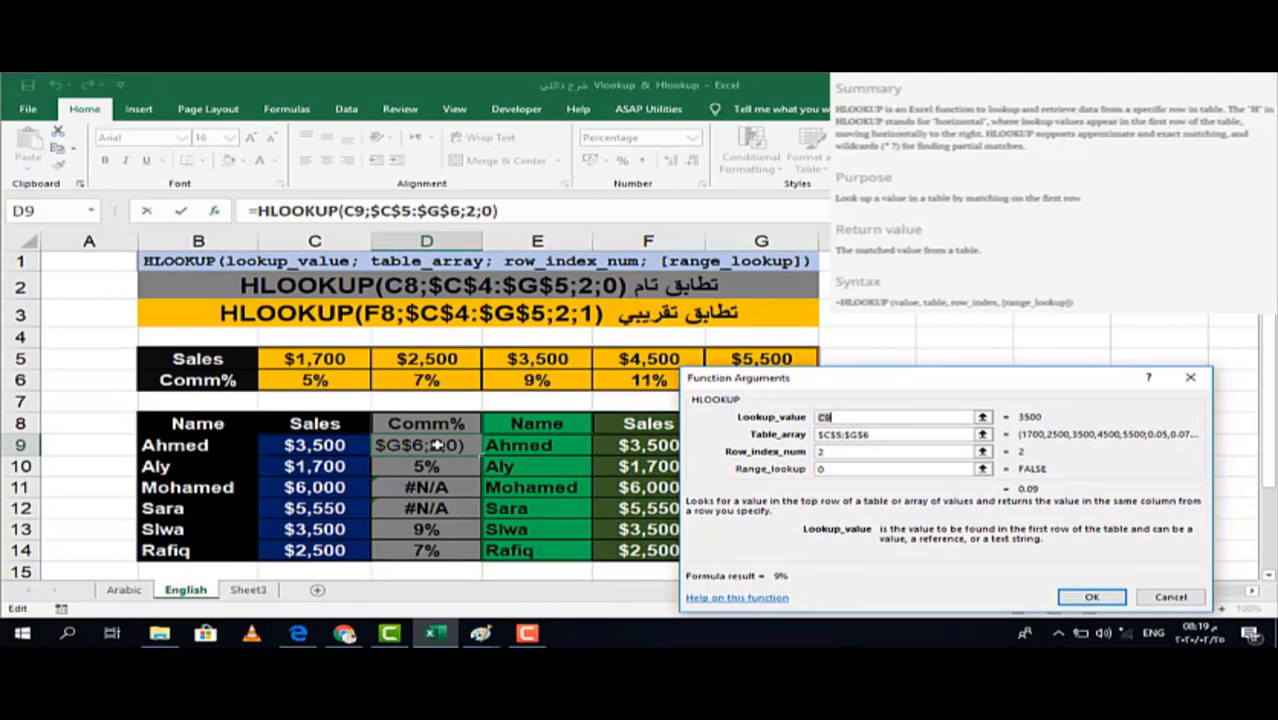
{"action": "left_click", "coordinate": [330, 446]}
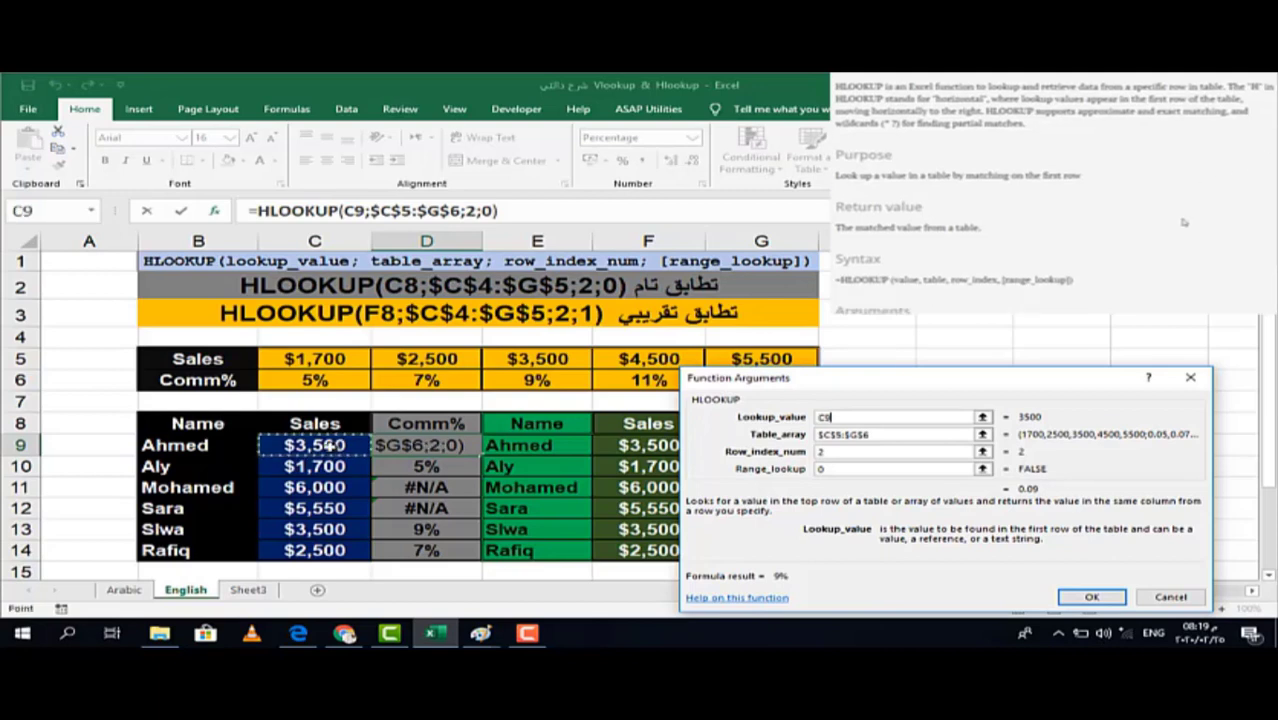
{"action": "scroll", "coordinate": [1184, 222], "scroll_direction": "down", "scroll_amount": 1}
{"action": "scroll", "coordinate": [1184, 222], "scroll_direction": "down", "scroll_amount": 1}
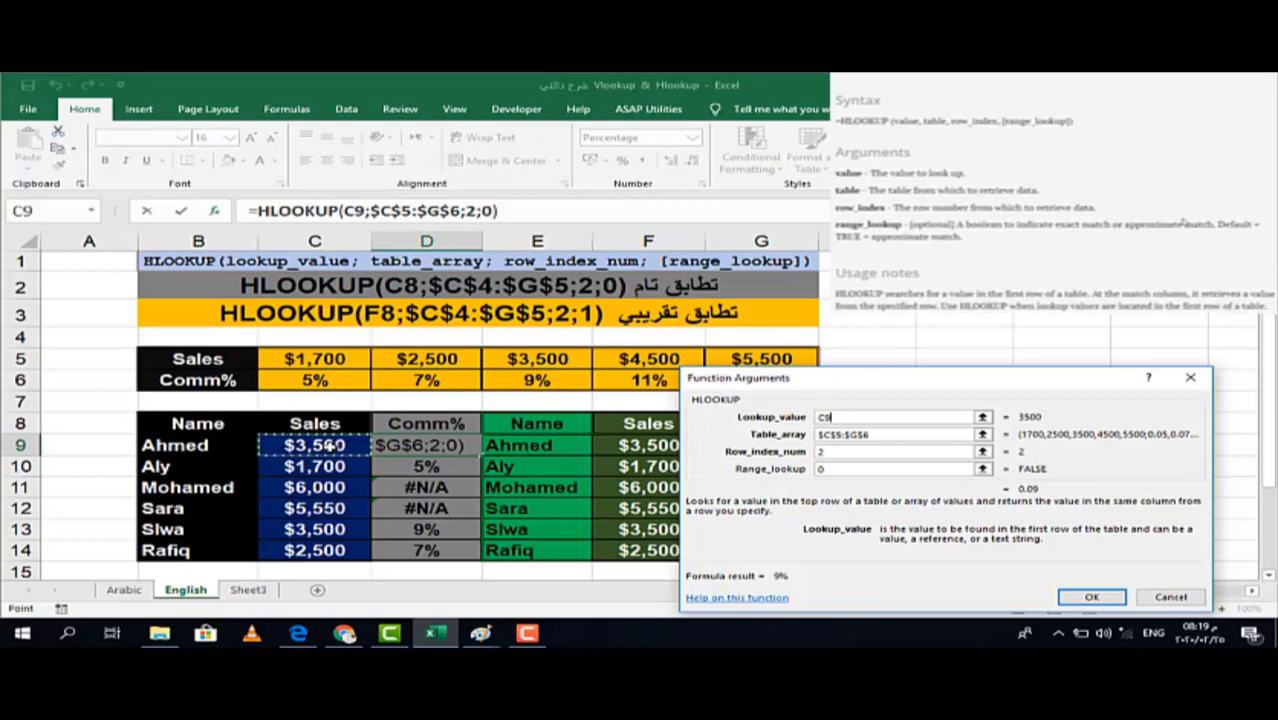
{"action": "scroll", "coordinate": [1184, 222], "scroll_direction": "down", "scroll_amount": 1}
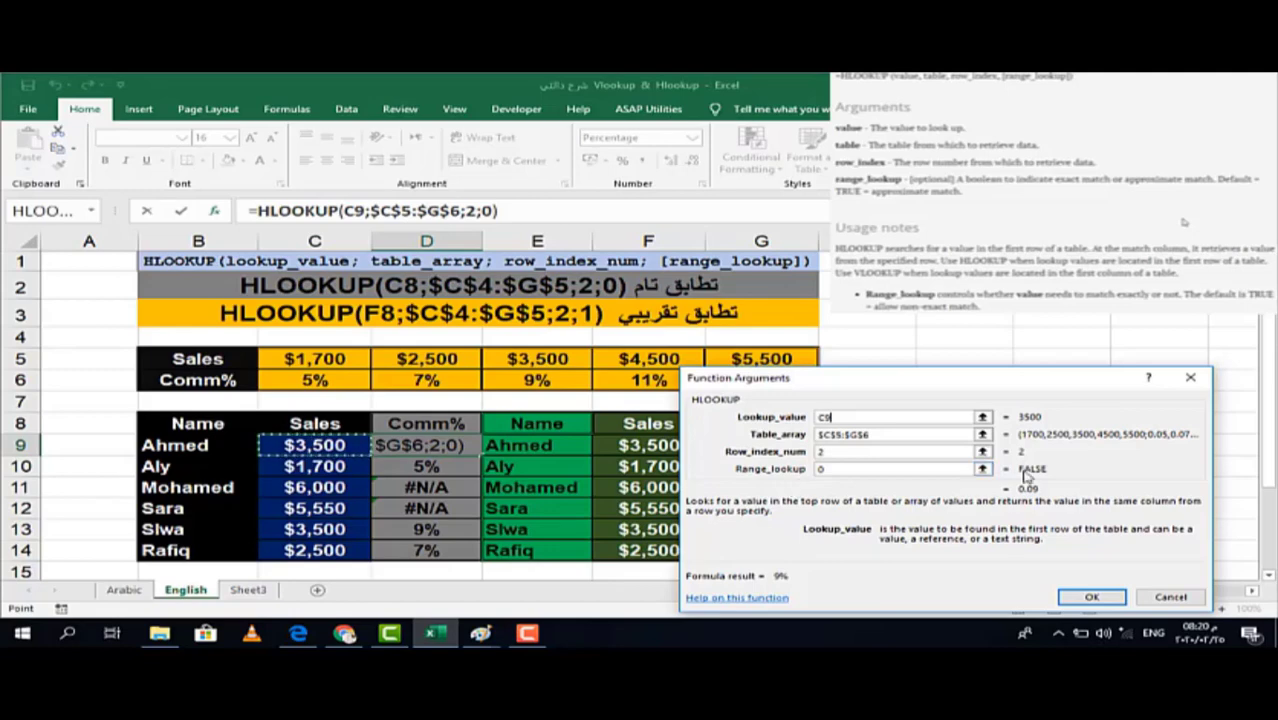
{"action": "left_click", "coordinate": [1093, 597]}
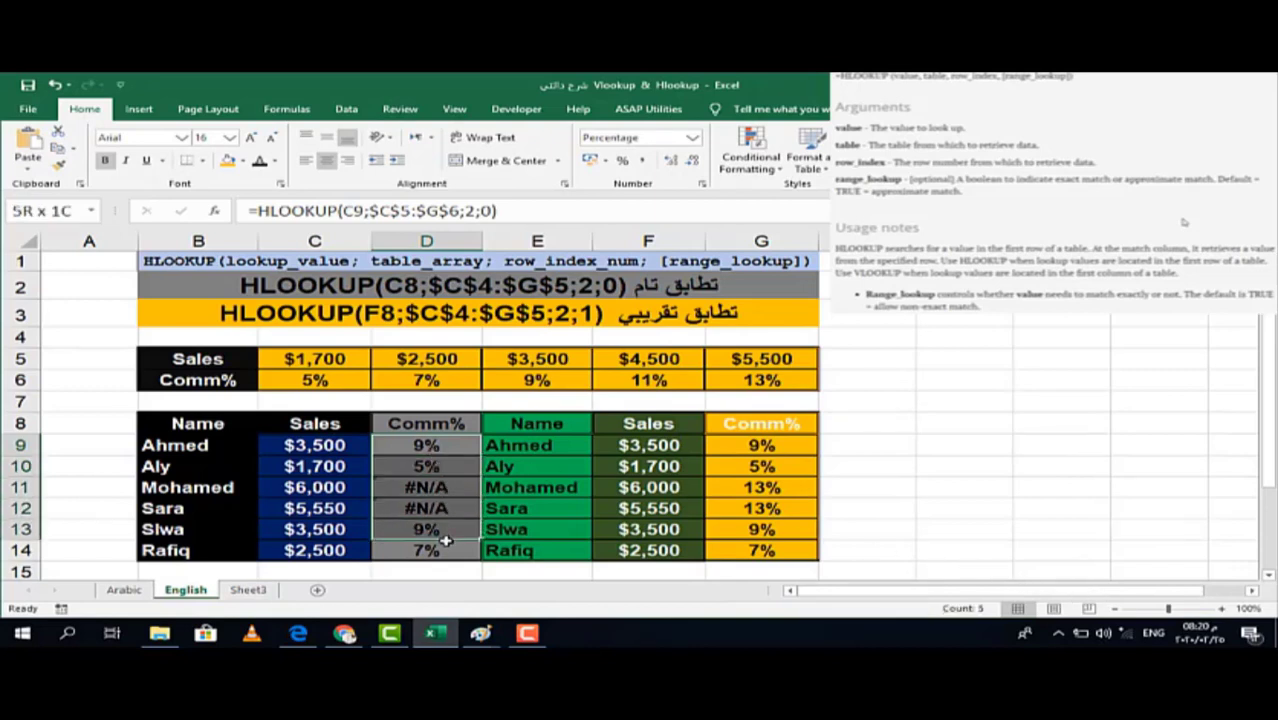
Step: Clear the contents of D9:D14 and start a new function in D9
{"action": "left_click_drag", "start_coordinate": [426, 445], "coordinate": [442, 551]}
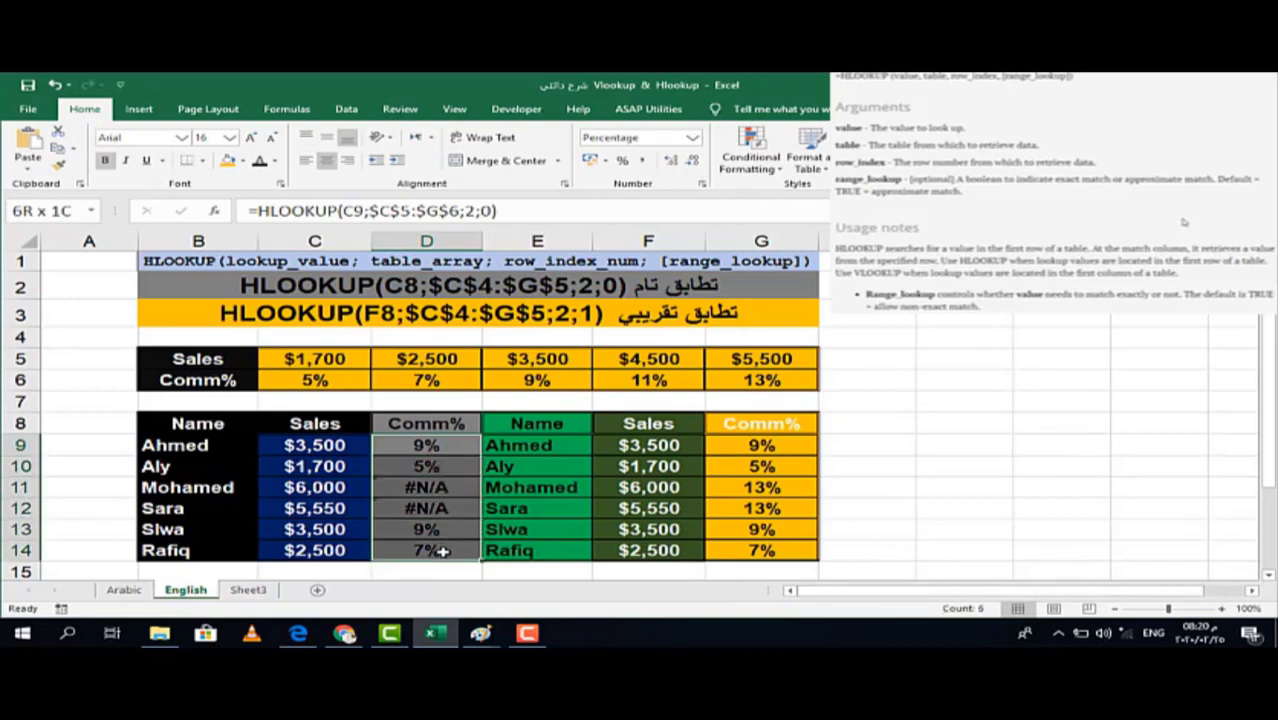
{"action": "right_click", "coordinate": [426, 449]}
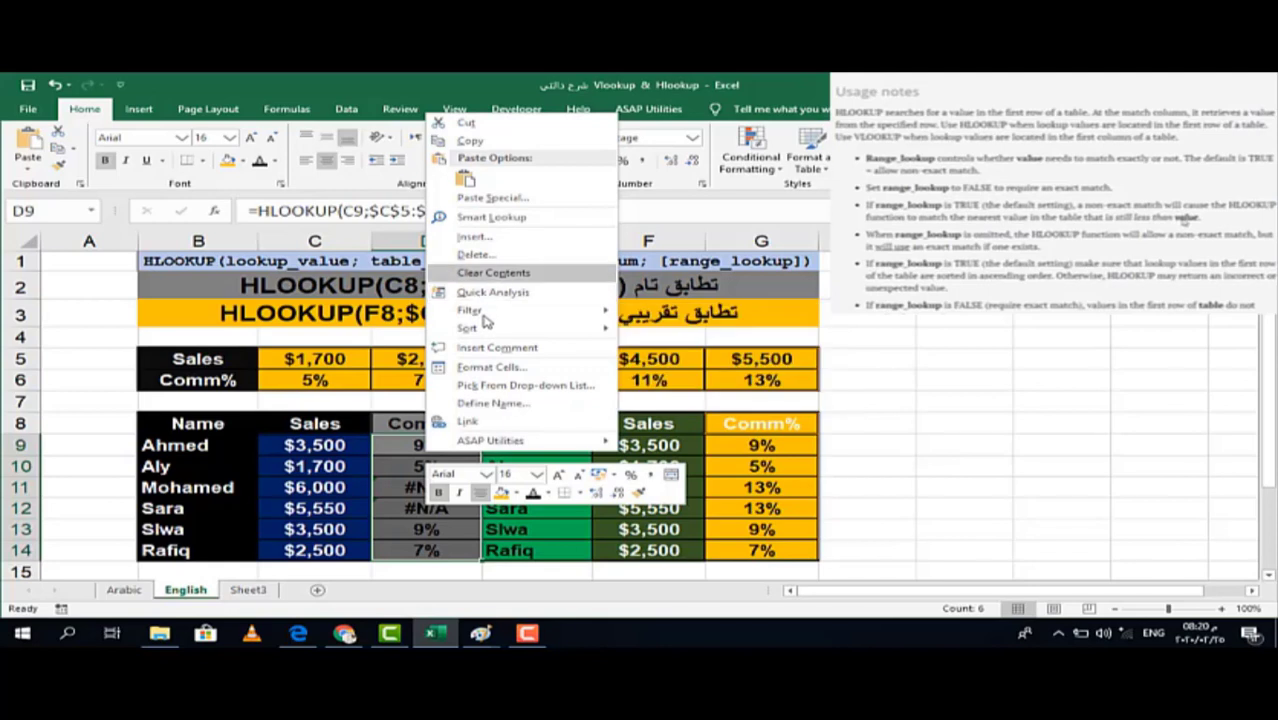
{"action": "left_click", "coordinate": [492, 274]}
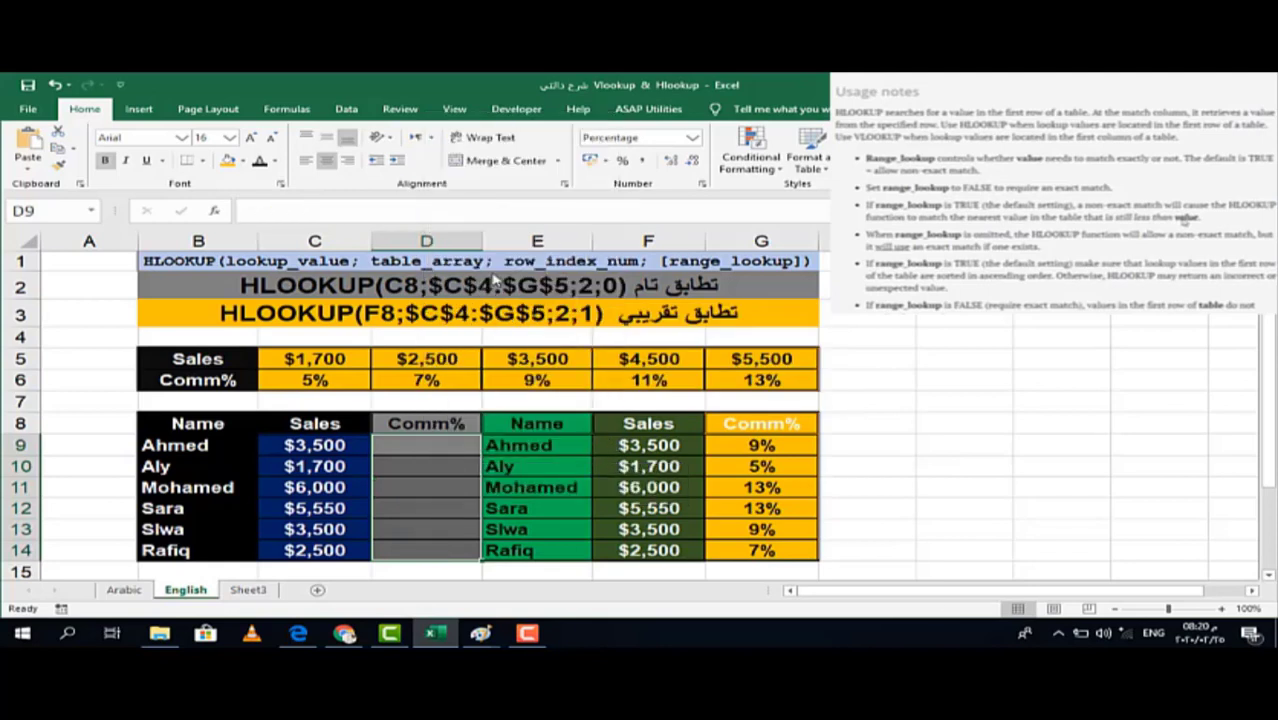
{"action": "left_click", "coordinate": [411, 443]}
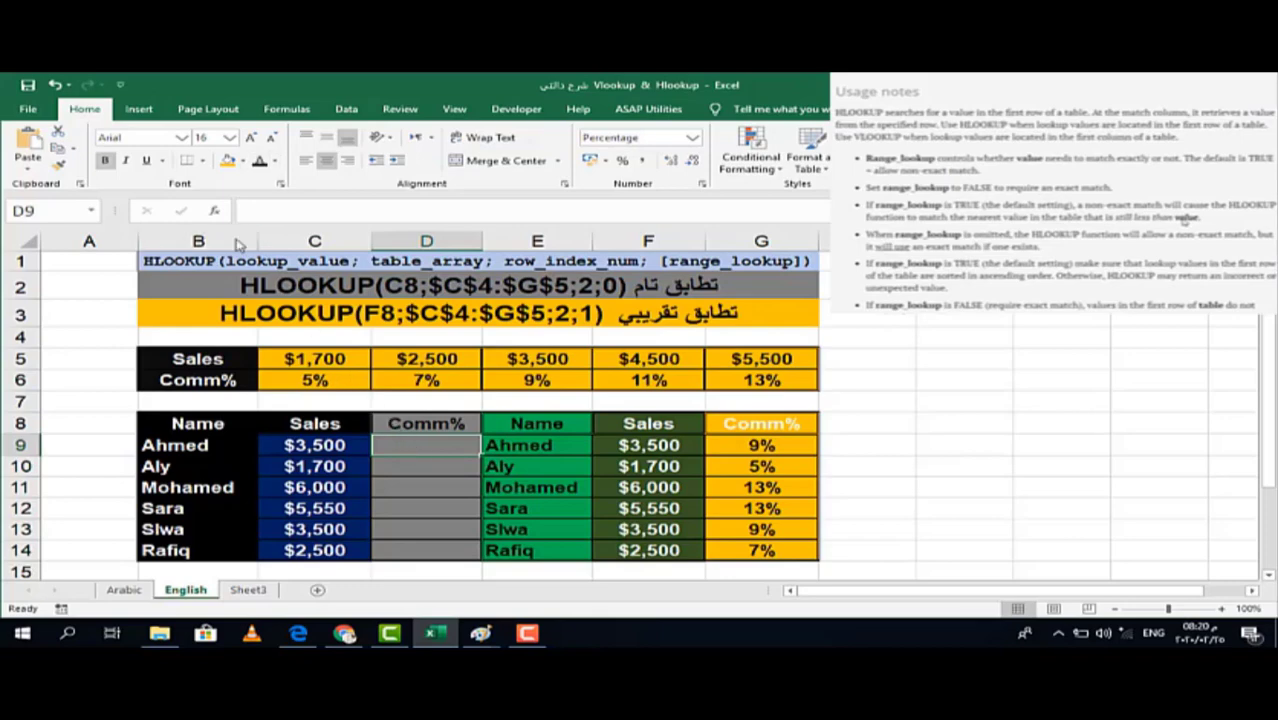
{"action": "left_click", "coordinate": [214, 211]}
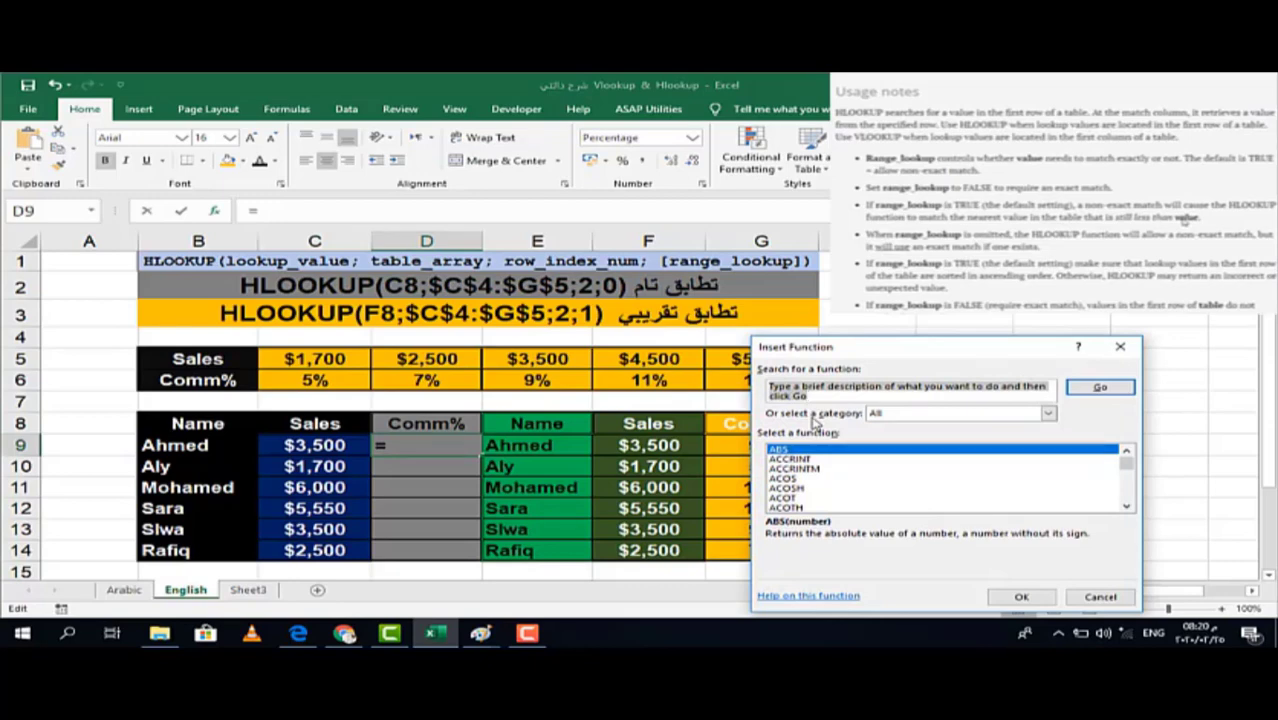
Step: Choose HLOOKUP from the All functions category for D9 and confirm it
{"action": "left_click", "coordinate": [1047, 418]}
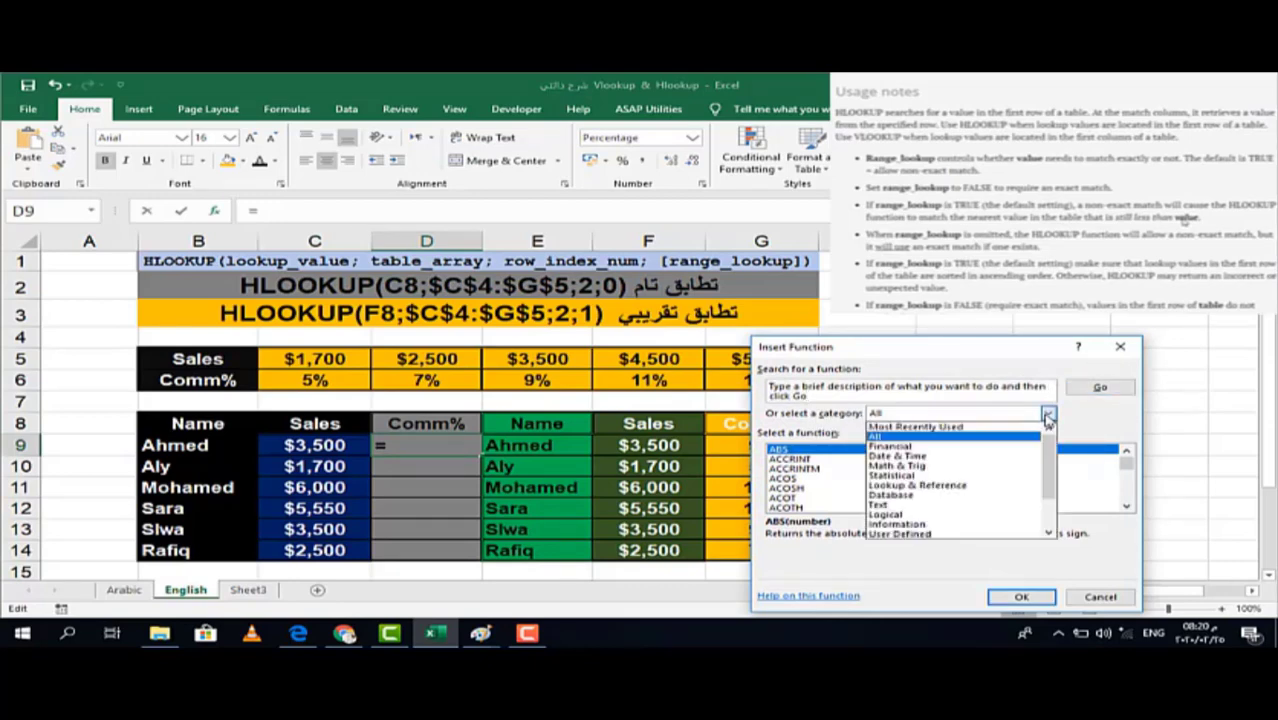
{"action": "left_click", "coordinate": [957, 428]}
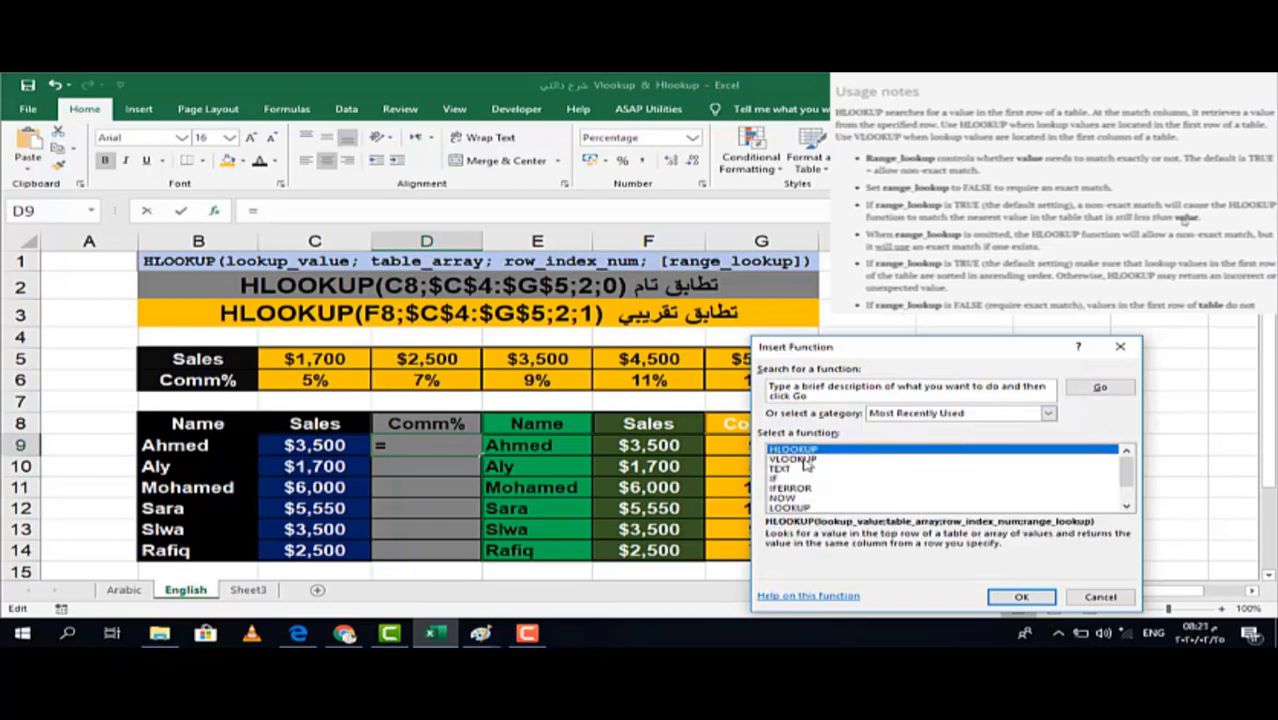
{"action": "left_click", "coordinate": [1047, 413]}
{"action": "left_click", "coordinate": [937, 438]}
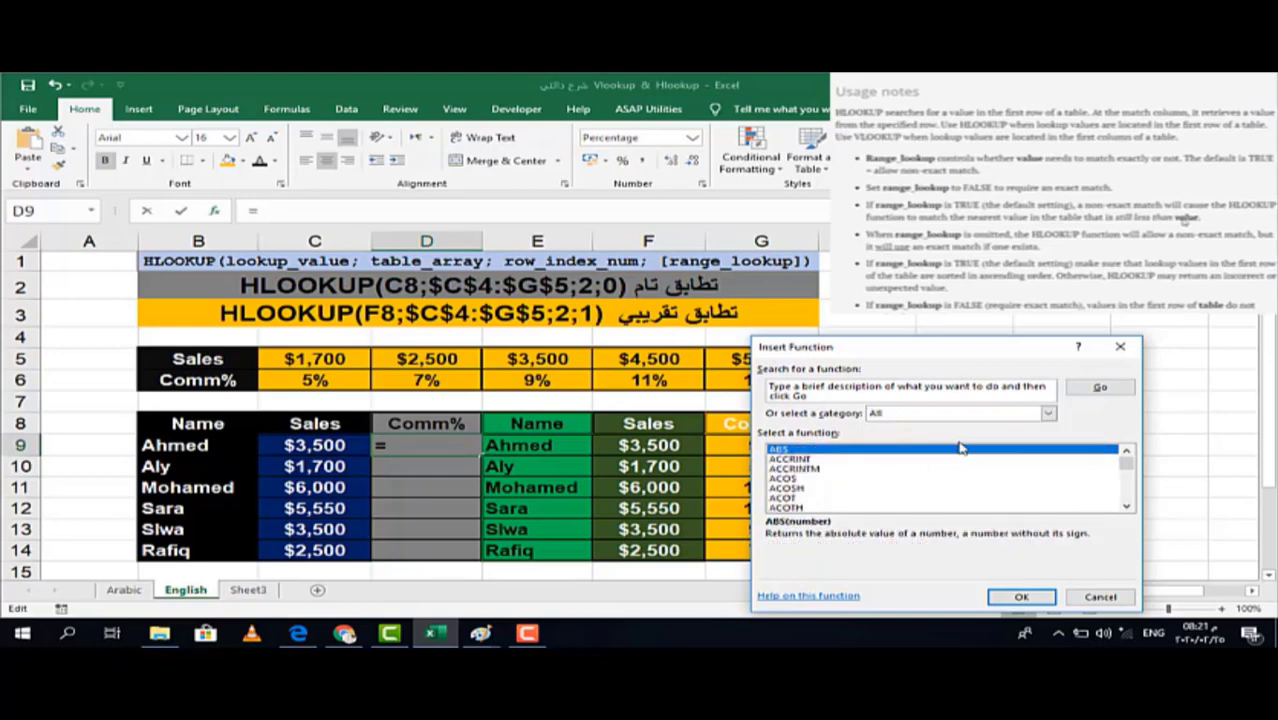
{"action": "left_click_drag", "start_coordinate": [1132, 482], "coordinate": [1136, 494]}
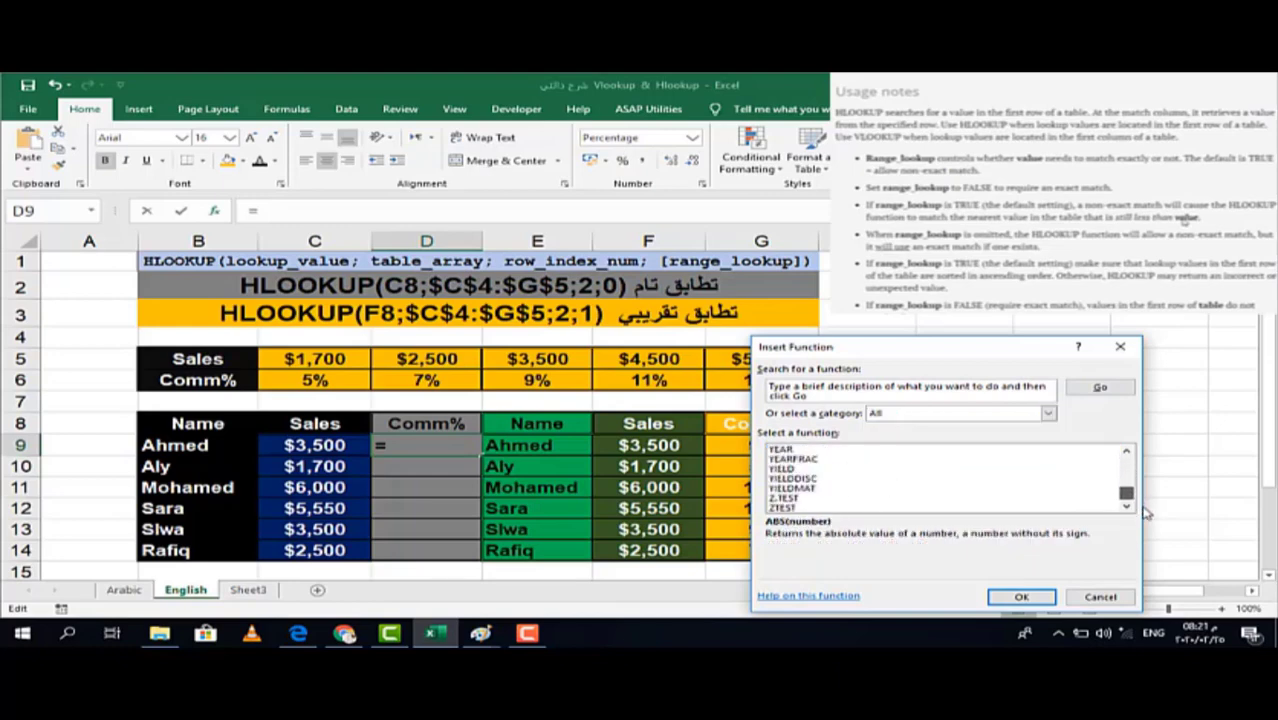
{"action": "mouse_move", "coordinate": [1130, 500]}
{"action": "left_mouse_down"}
{"action": "mouse_move", "coordinate": [1121, 478]}
{"action": "mouse_move", "coordinate": [1134, 485]}
{"action": "left_mouse_up"}
{"action": "left_click", "coordinate": [1127, 454]}
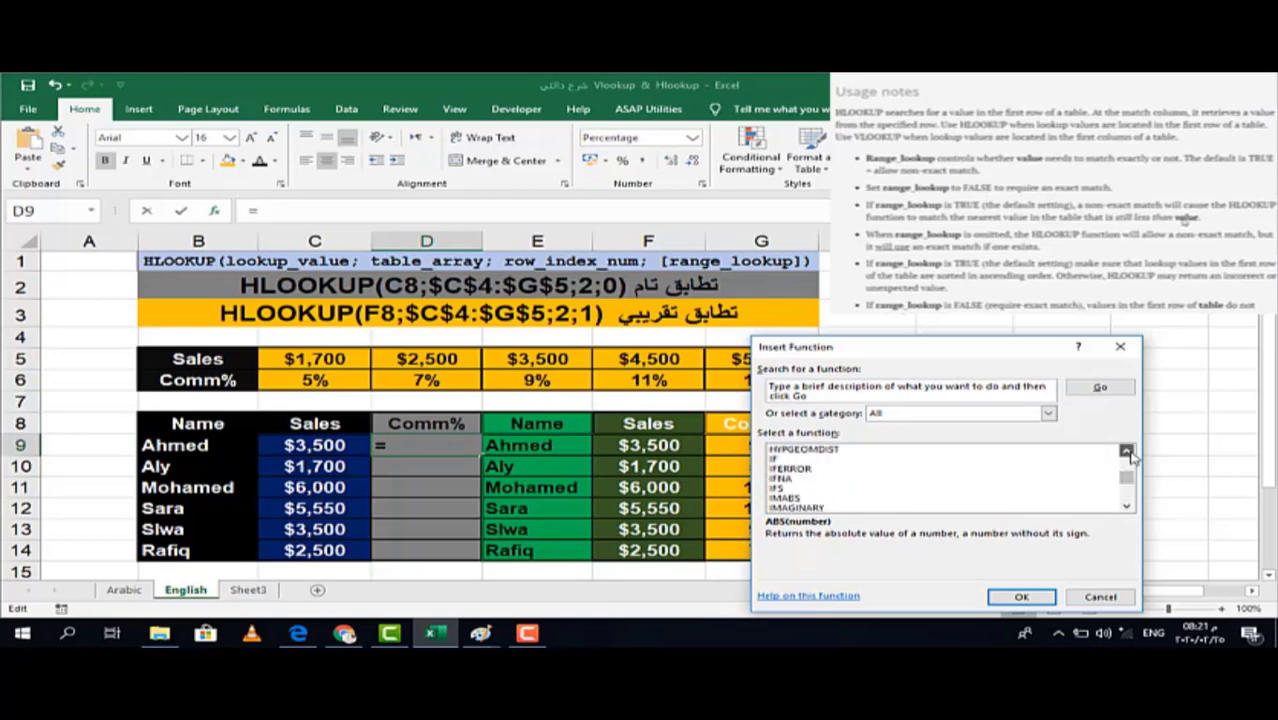
{"action": "left_click", "coordinate": [1127, 454]}
{"action": "left_click", "coordinate": [1127, 454]}
{"action": "left_click", "coordinate": [1127, 454]}
{"action": "left_click", "coordinate": [1127, 454]}
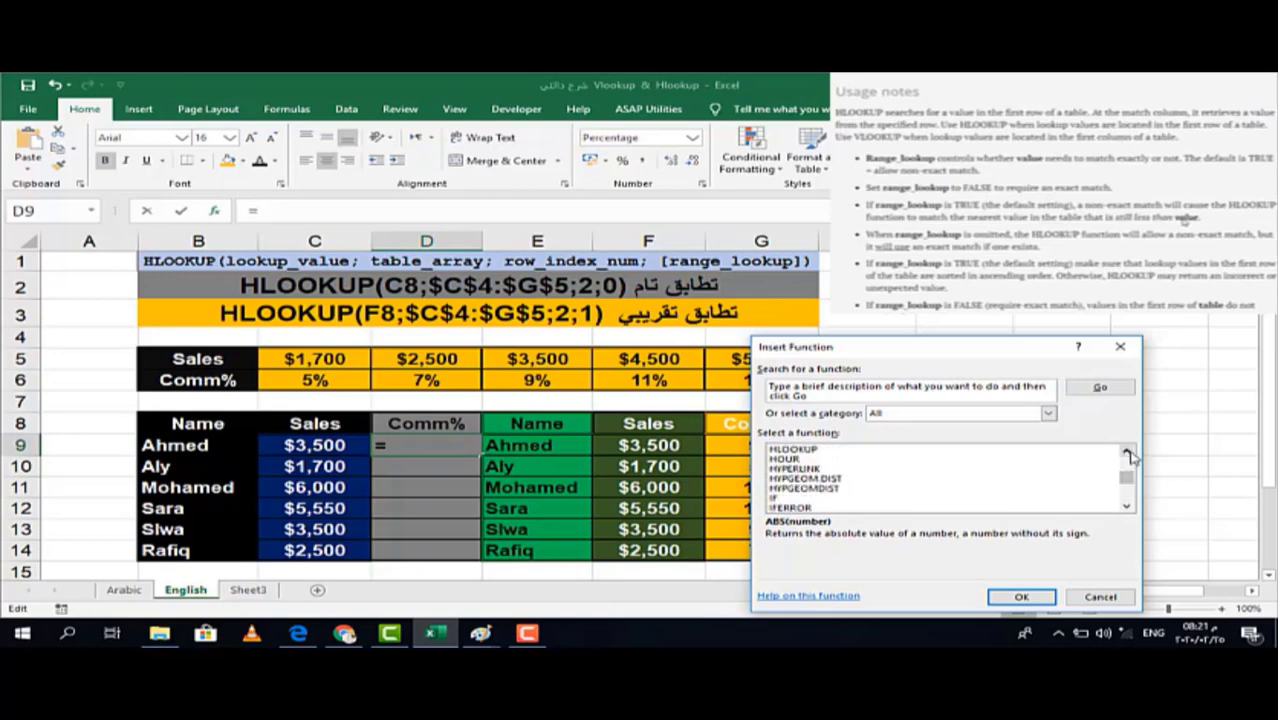
{"action": "left_click", "coordinate": [810, 450]}
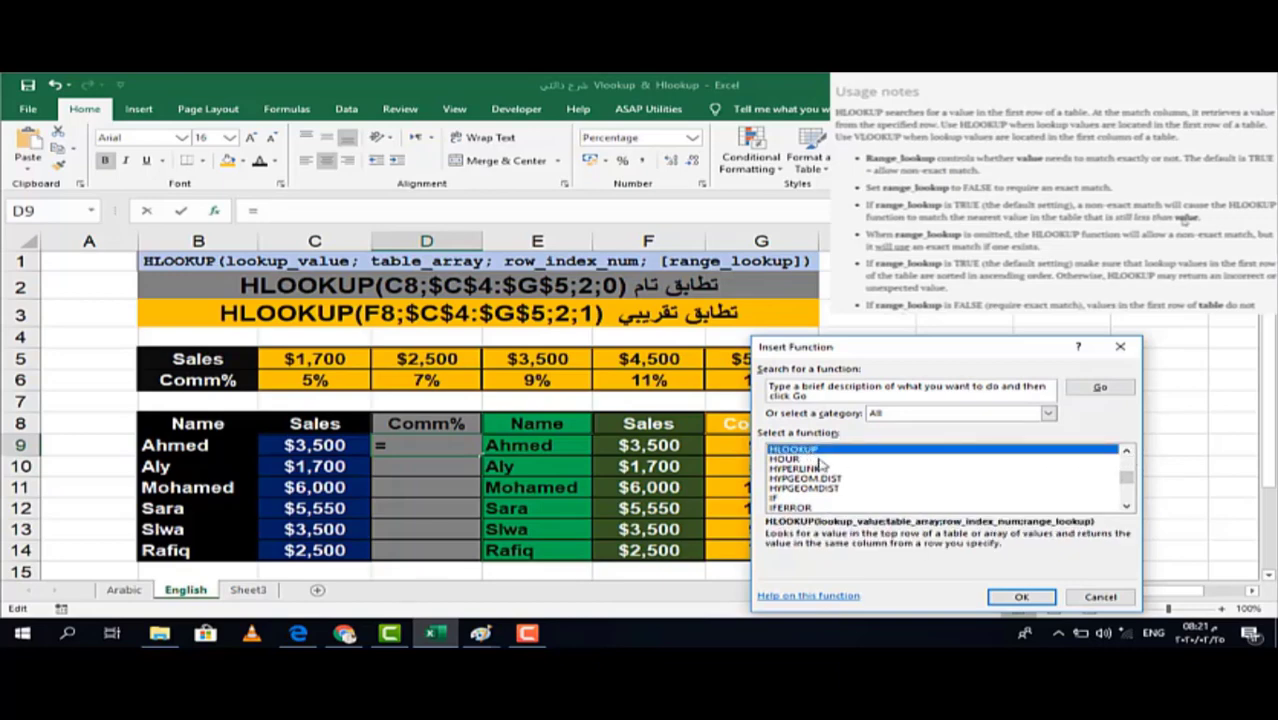
{"action": "left_click", "coordinate": [1018, 598]}
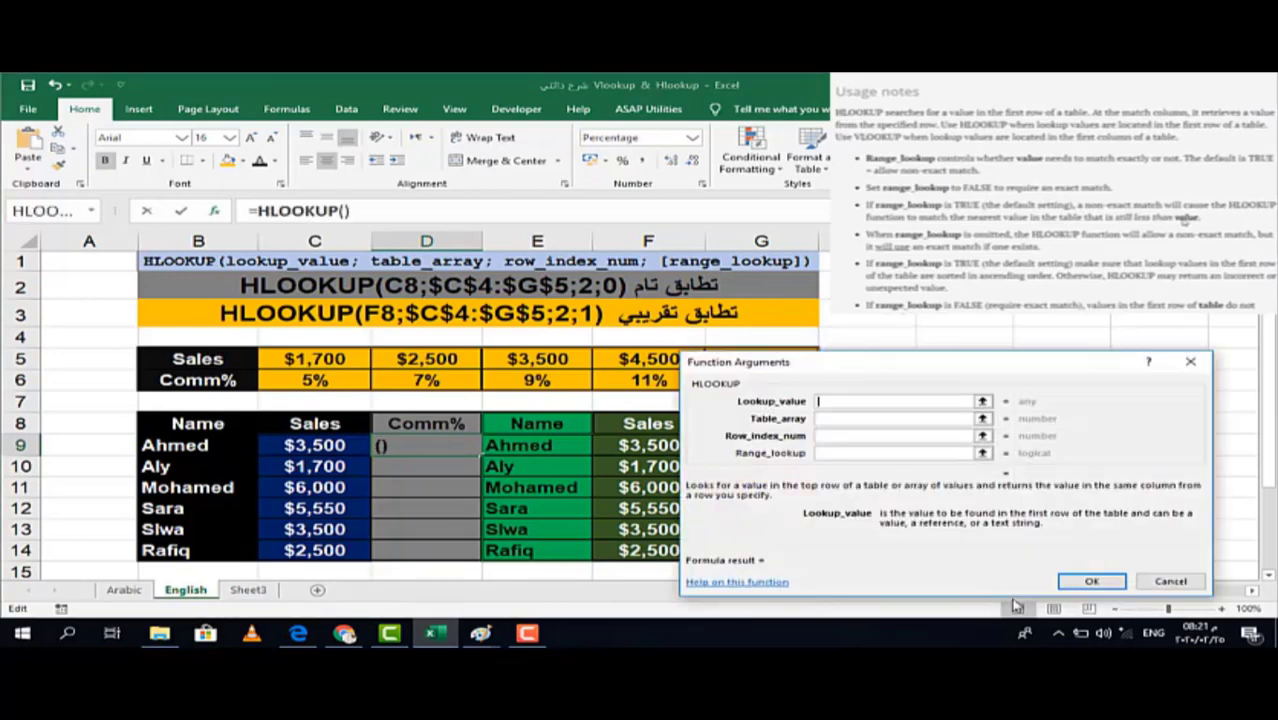
Step: Give HLOOKUP the arguments C9, table B5:G6, row 2 and range lookup 0
{"action": "left_click_drag", "start_coordinate": [864, 364], "coordinate": [917, 373]}
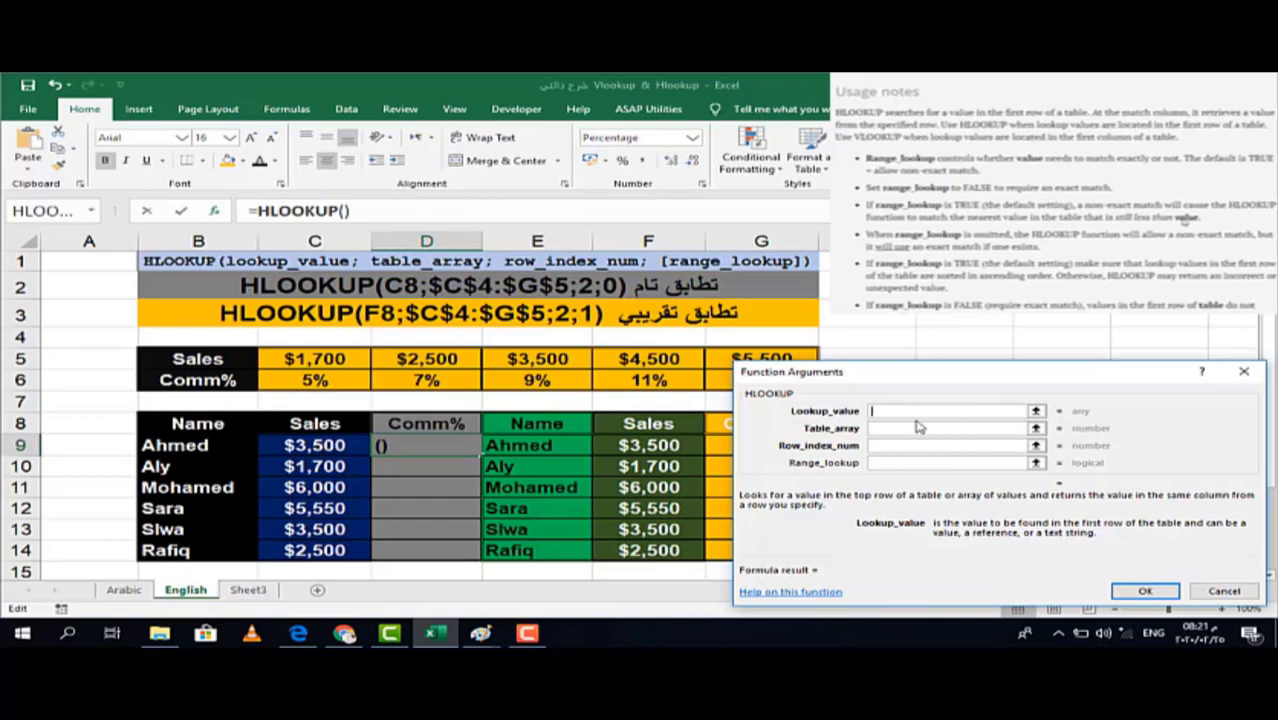
{"action": "type", "text": "C9"}
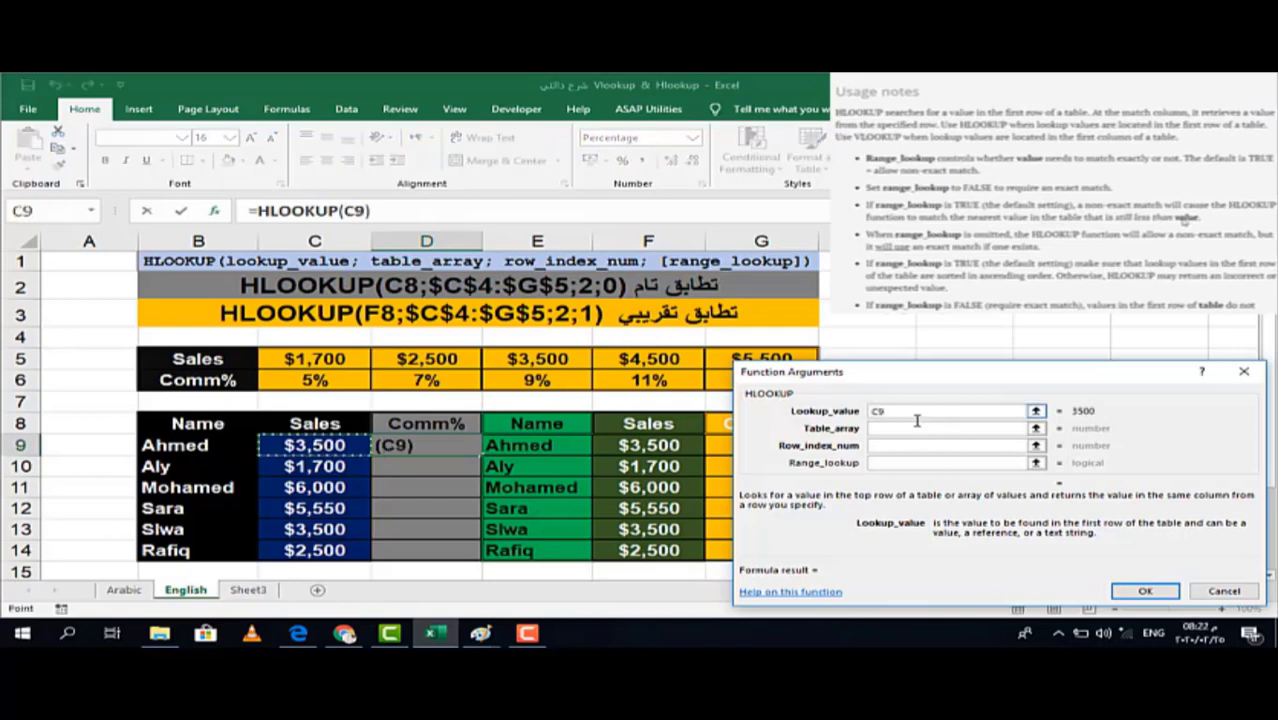
{"action": "left_click", "coordinate": [883, 429]}
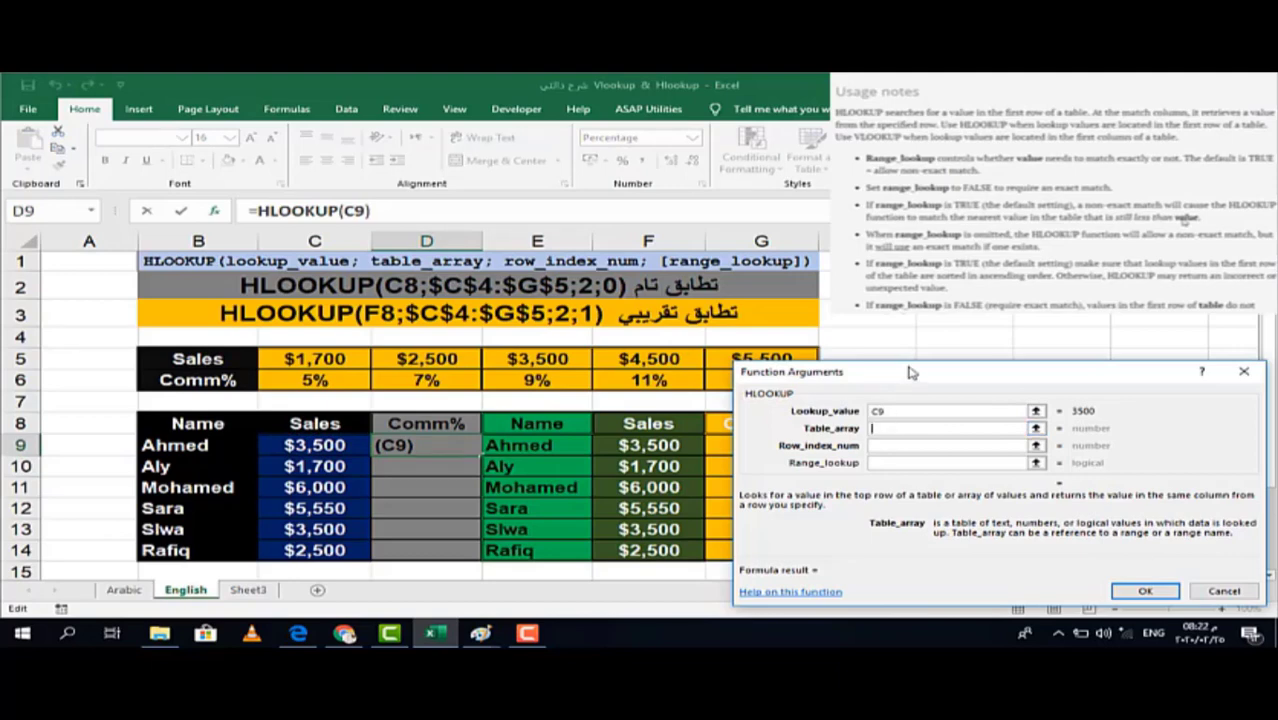
{"action": "left_click_drag", "start_coordinate": [905, 366], "coordinate": [957, 413]}
{"action": "left_click_drag", "start_coordinate": [792, 358], "coordinate": [225, 377]}
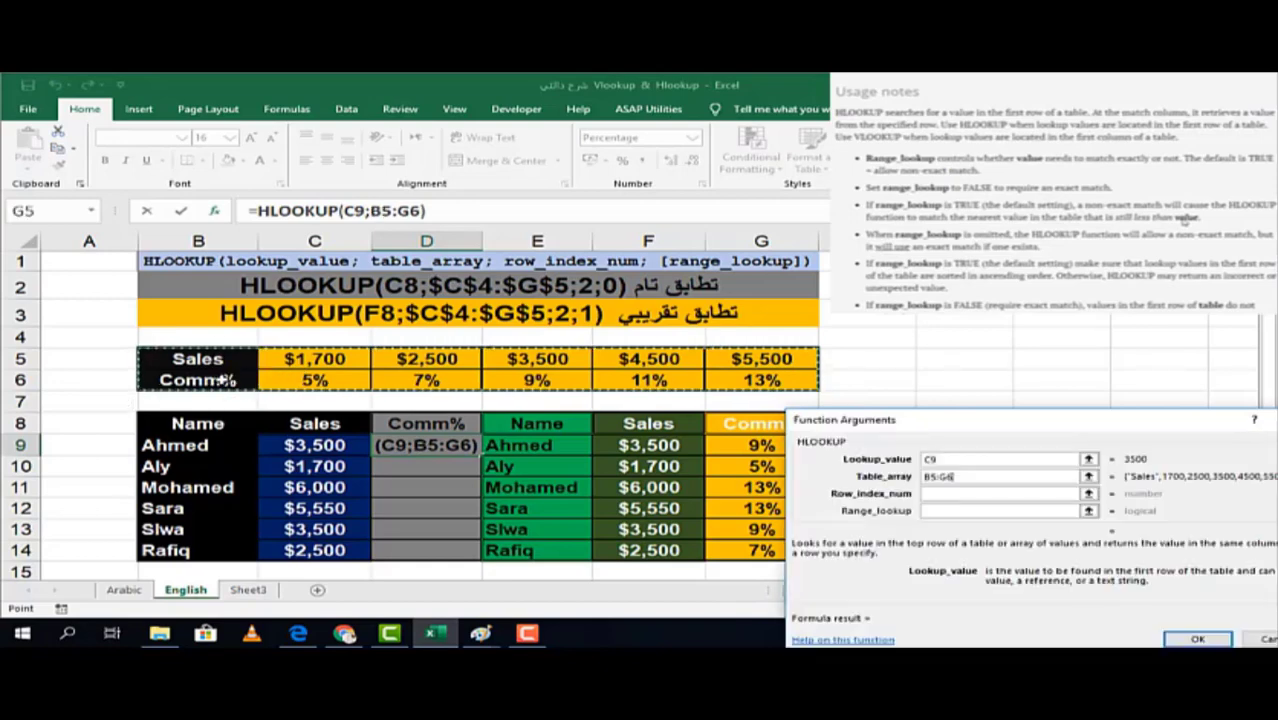
{"action": "left_click_drag", "start_coordinate": [968, 431], "coordinate": [972, 402]}
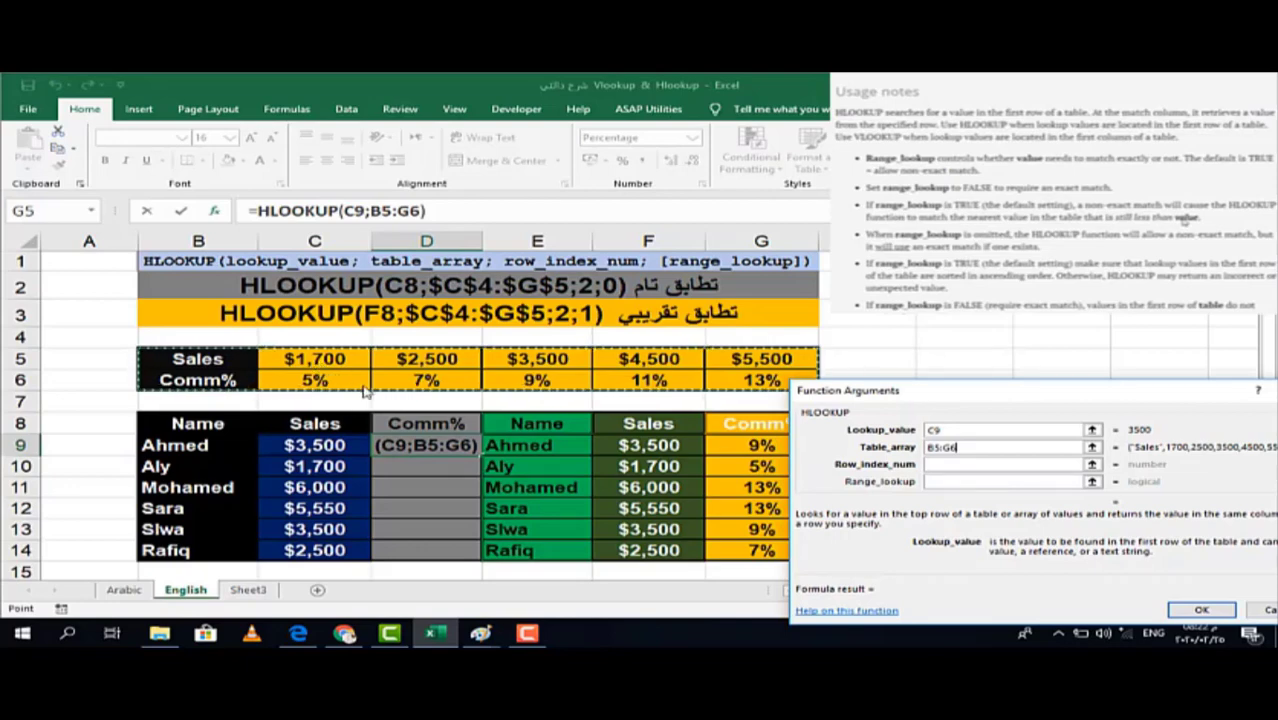
{"action": "left_click", "coordinate": [955, 465]}
{"action": "type", "text": "2"}
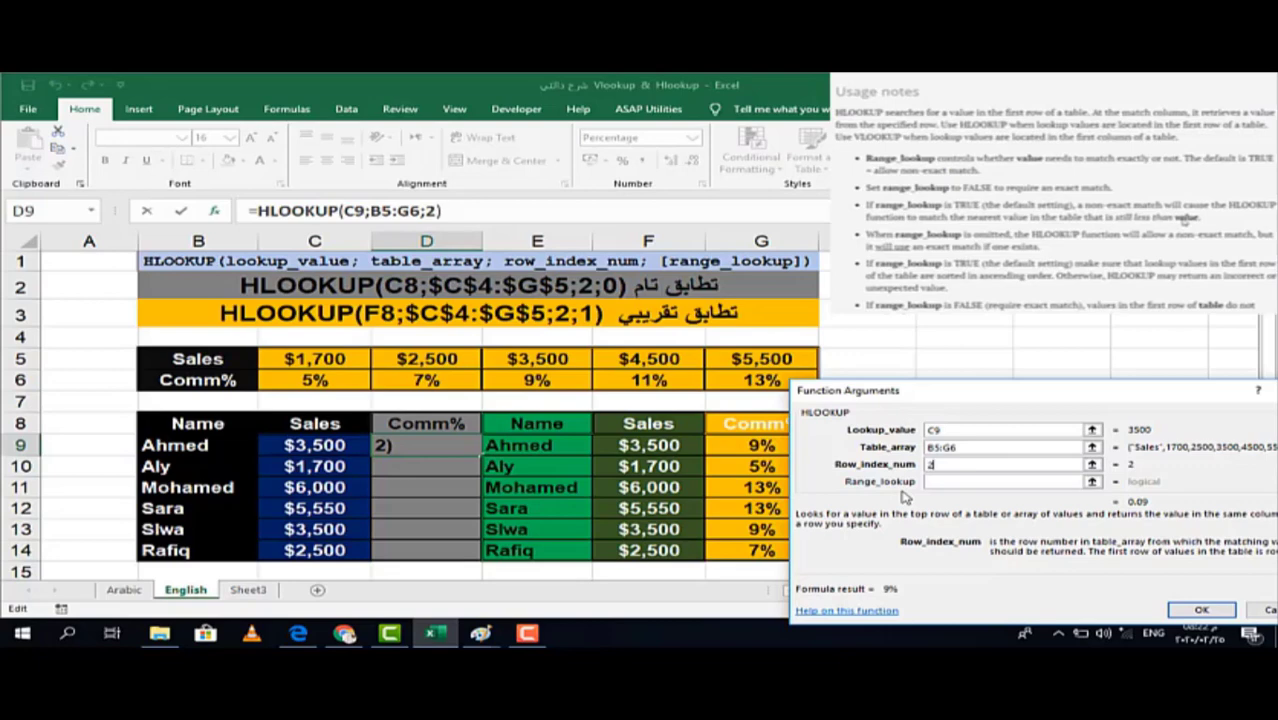
{"action": "left_click", "coordinate": [940, 482]}
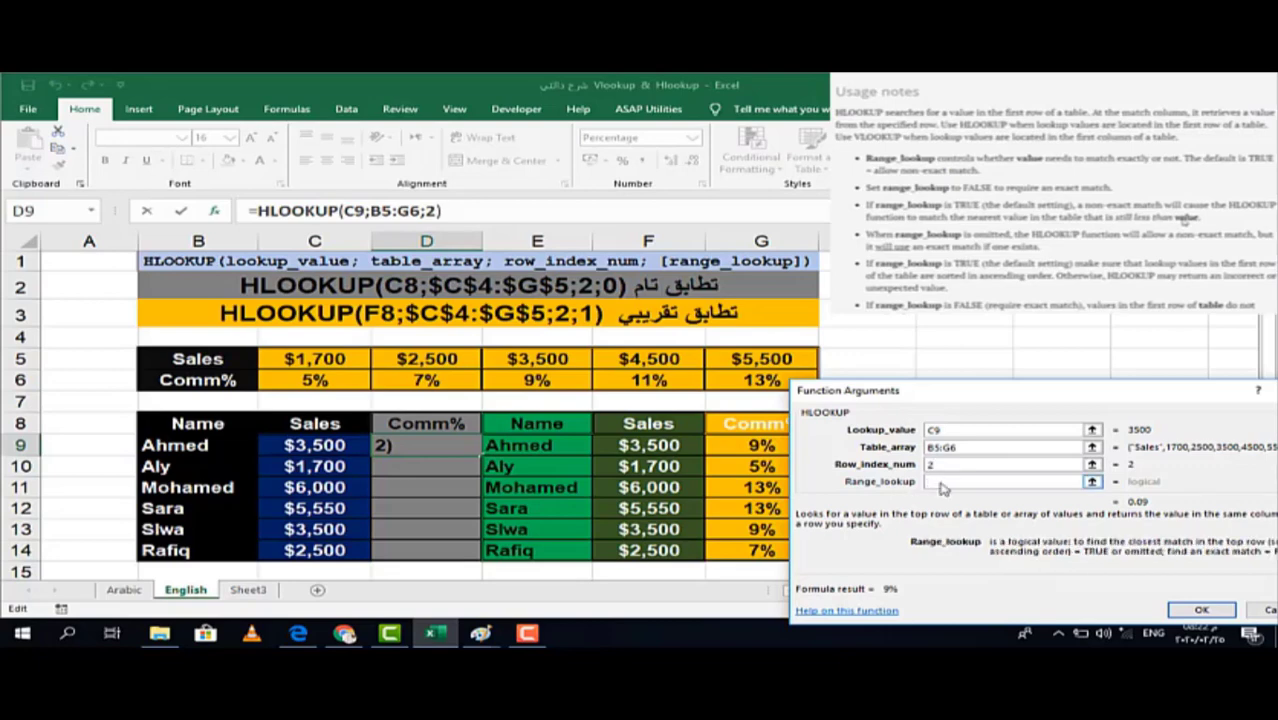
{"action": "type", "text": "0"}
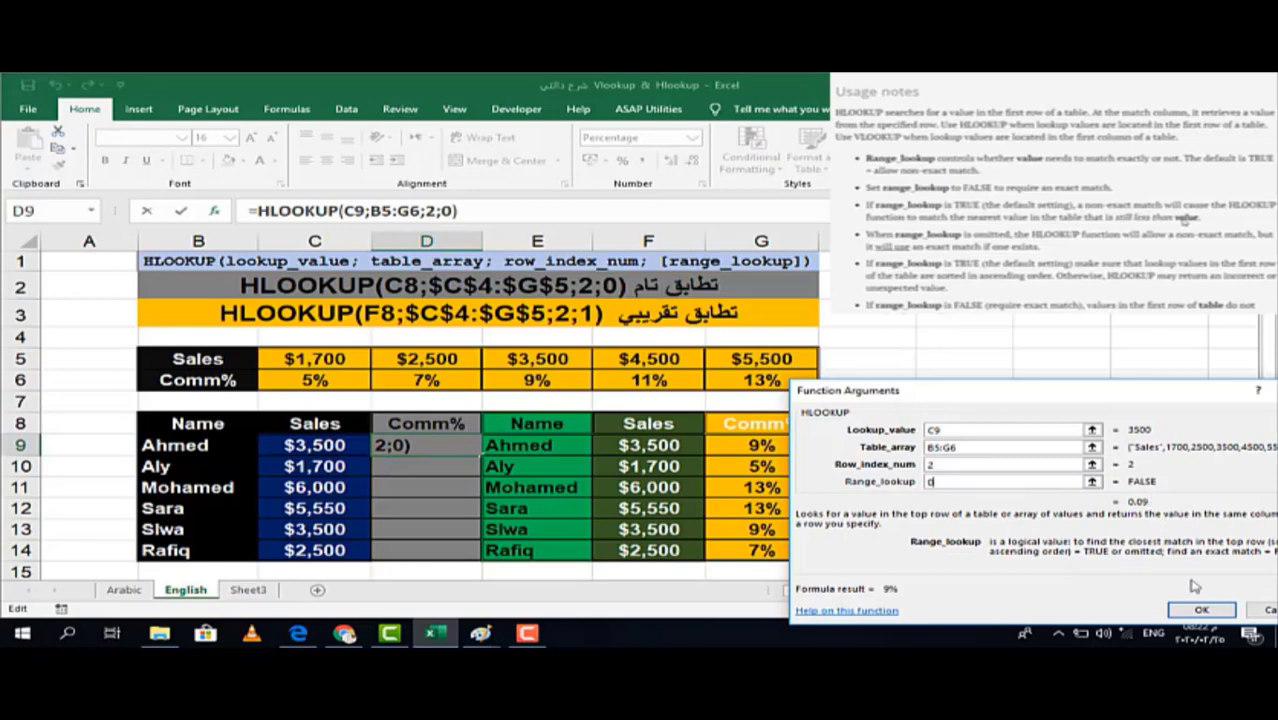
{"action": "left_click", "coordinate": [1203, 610]}
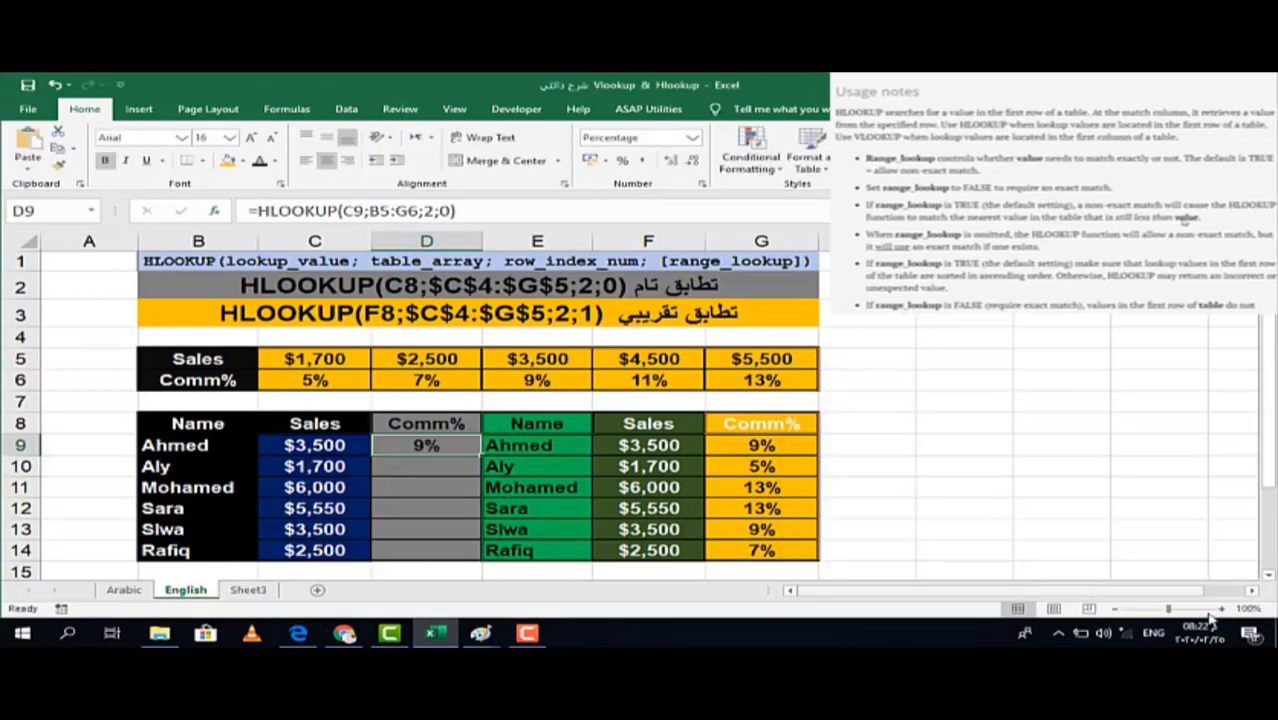
{"action": "left_click", "coordinate": [335, 445]}
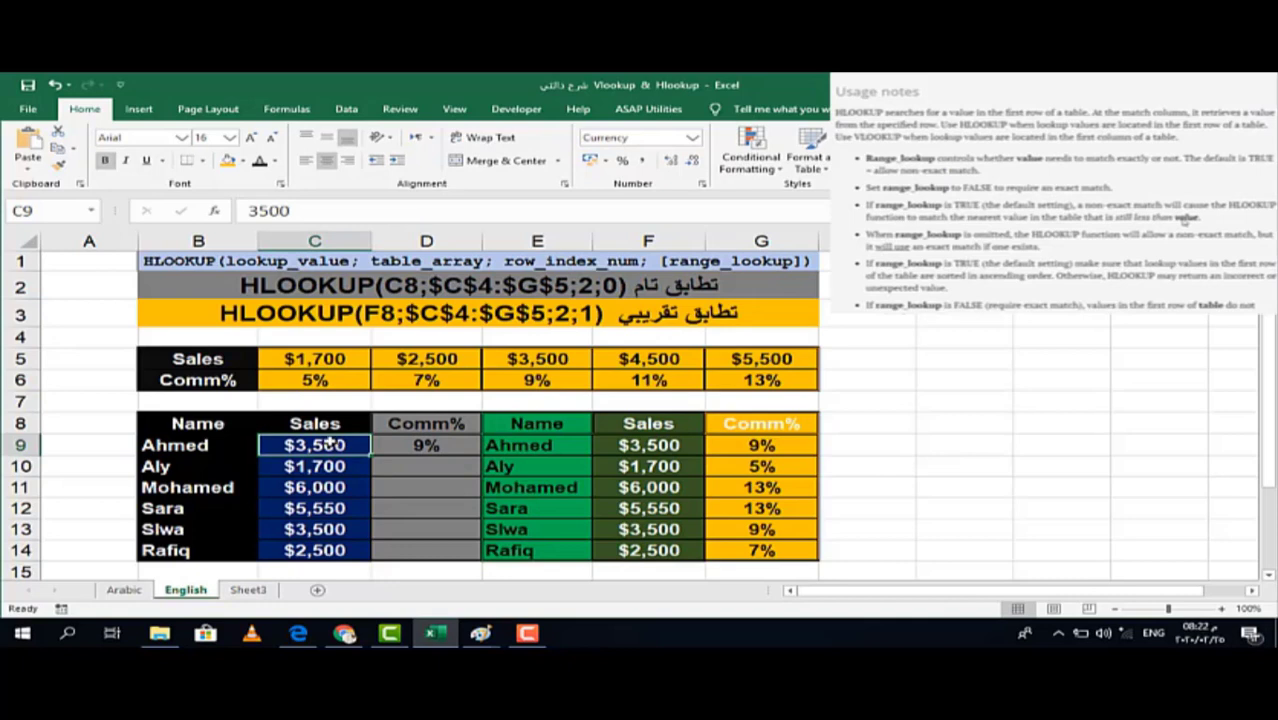
{"action": "type", "text": "17"}
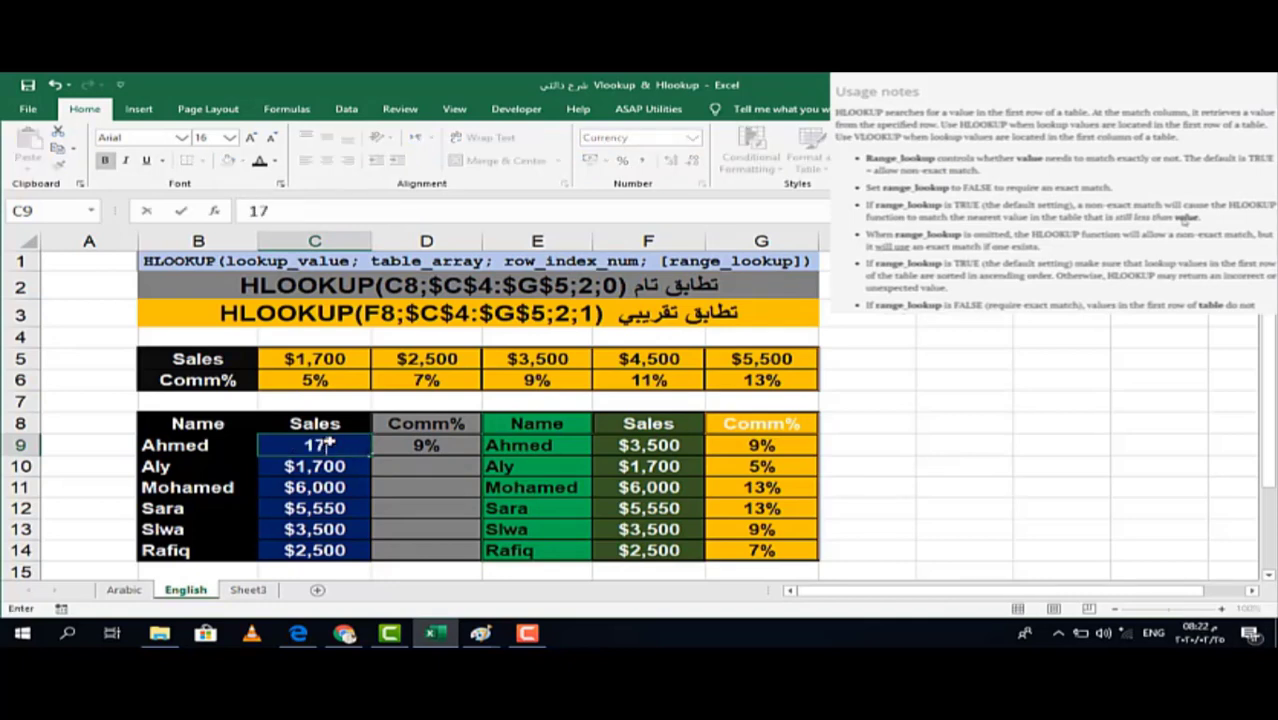
{"action": "type", "text": "00"}
{"action": "key", "text": "Return"}
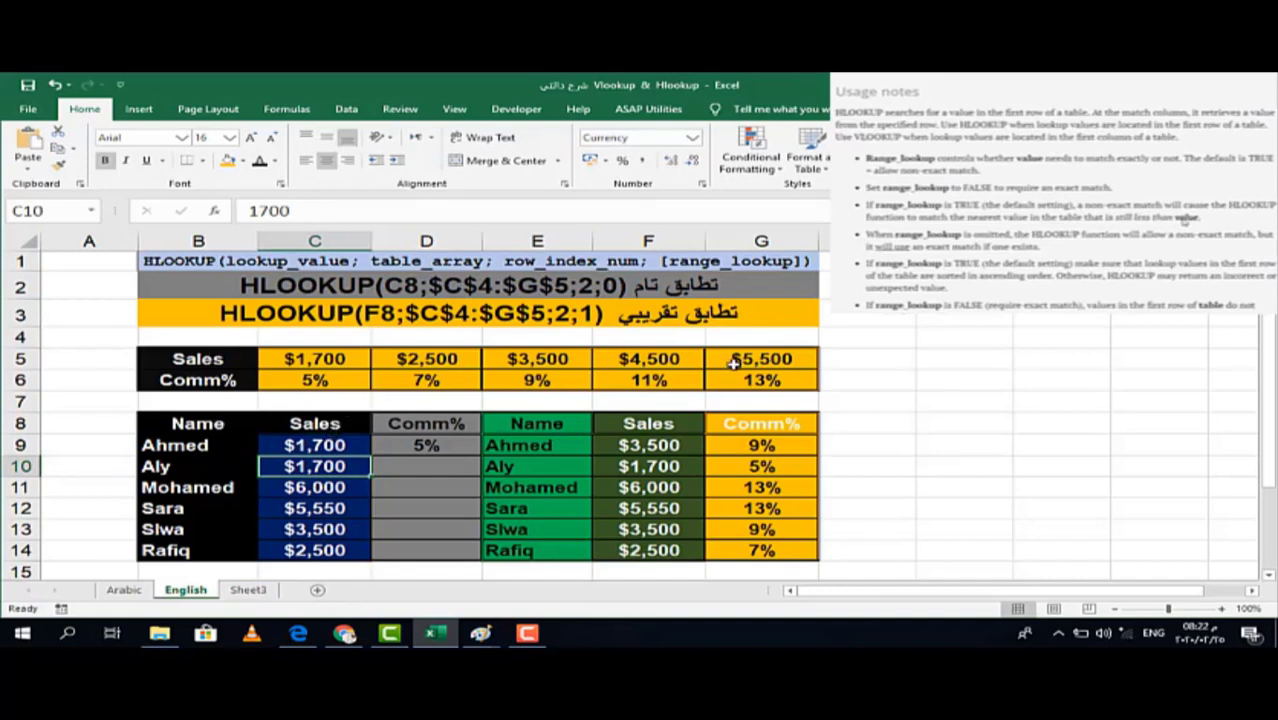
{"action": "left_click", "coordinate": [335, 448]}
{"action": "type", "text": "5"}
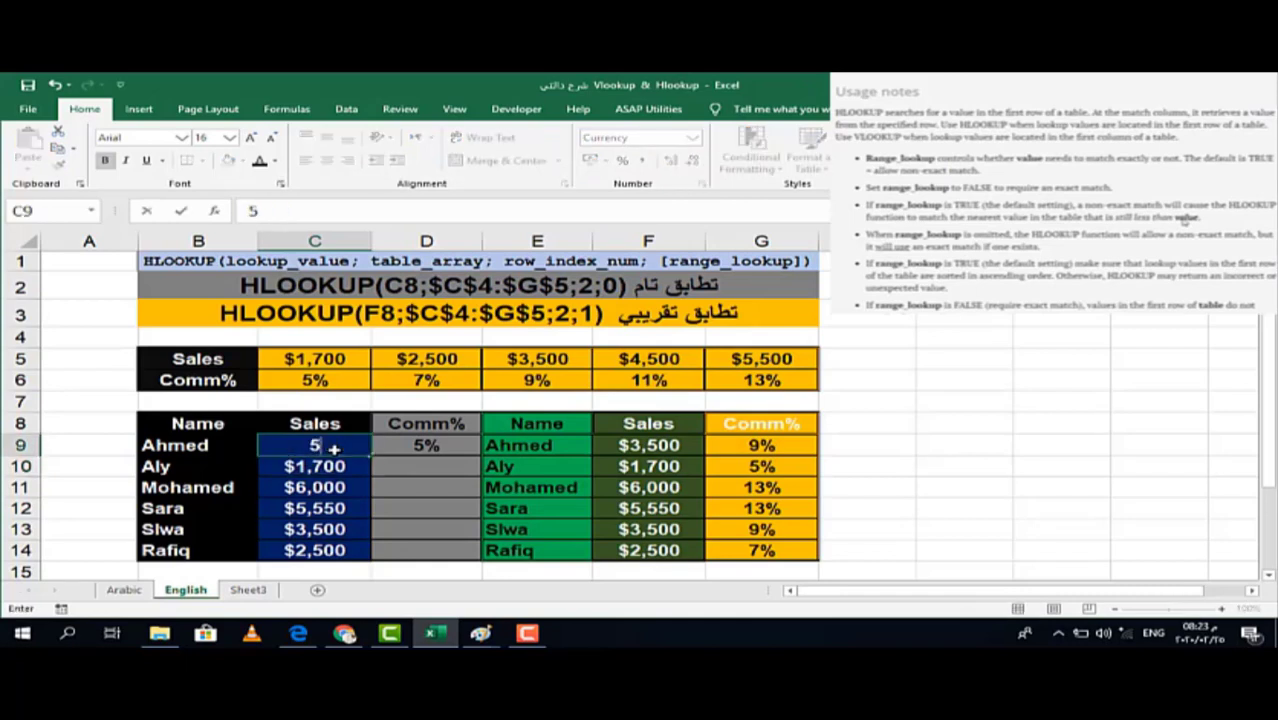
{"action": "type", "text": "50"}
{"action": "type", "text": "0"}
{"action": "key", "text": "Return"}
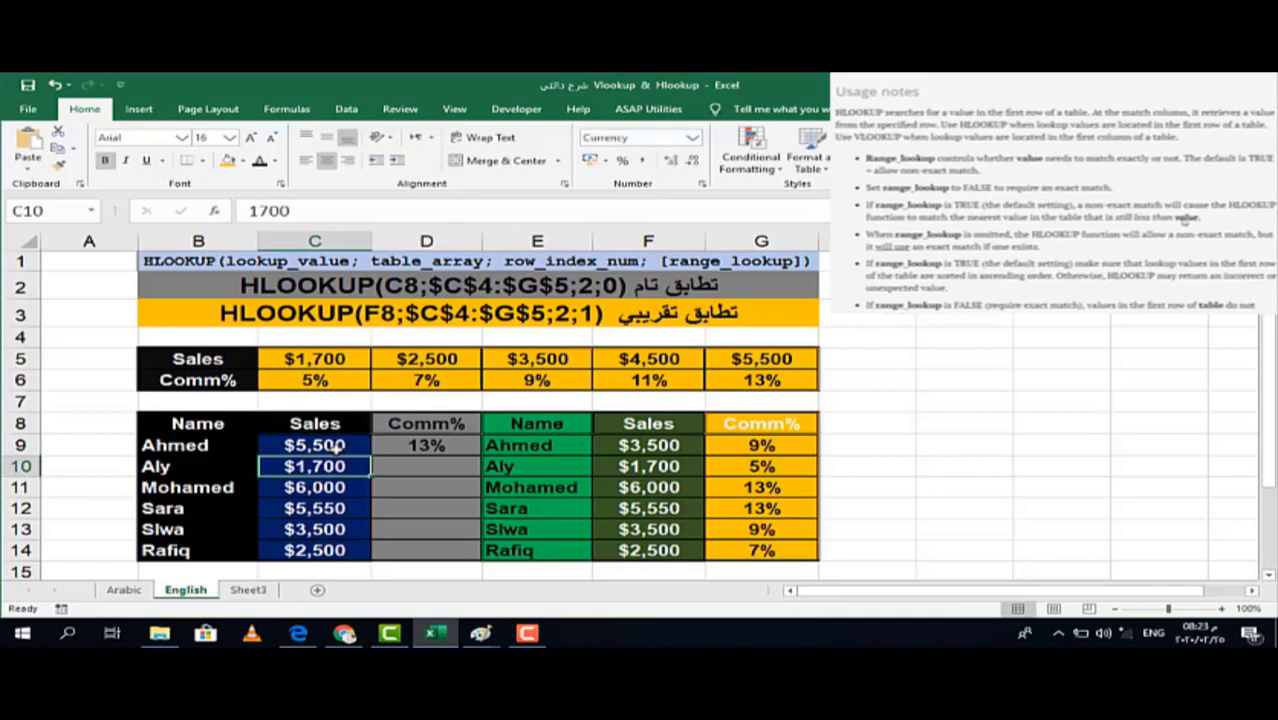
{"action": "left_click", "coordinate": [348, 446]}
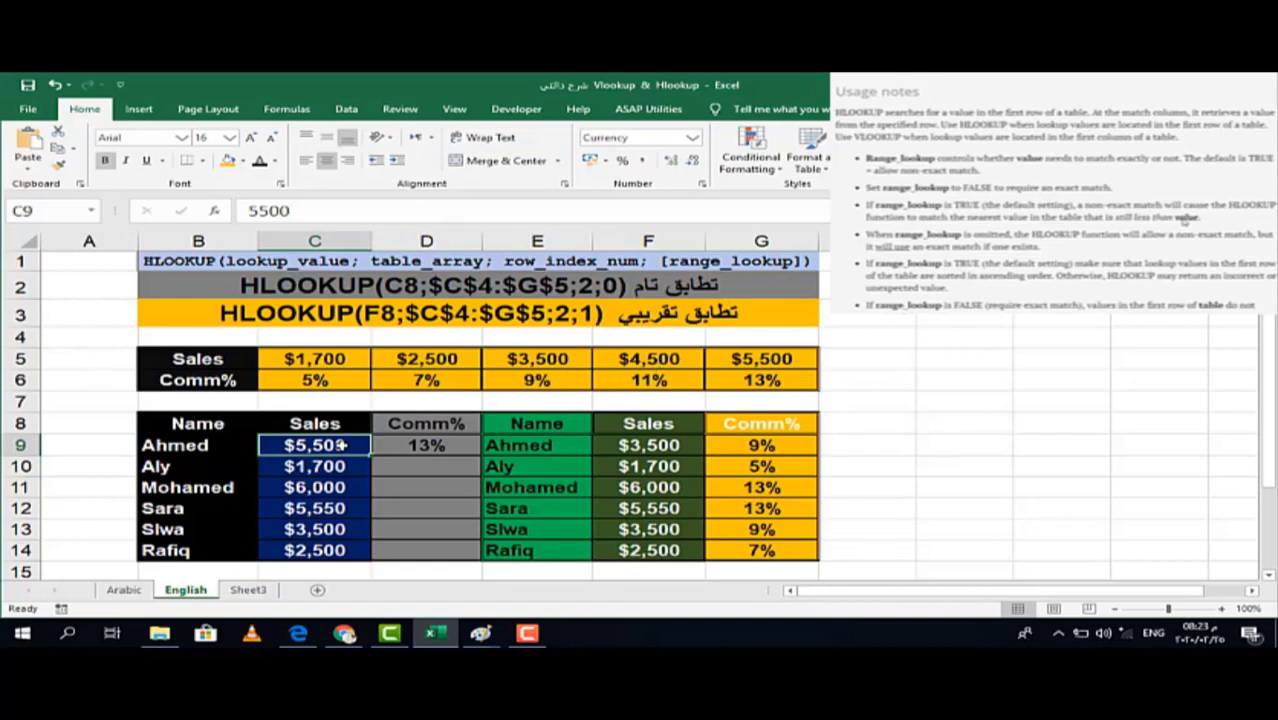
{"action": "type", "text": "2000"}
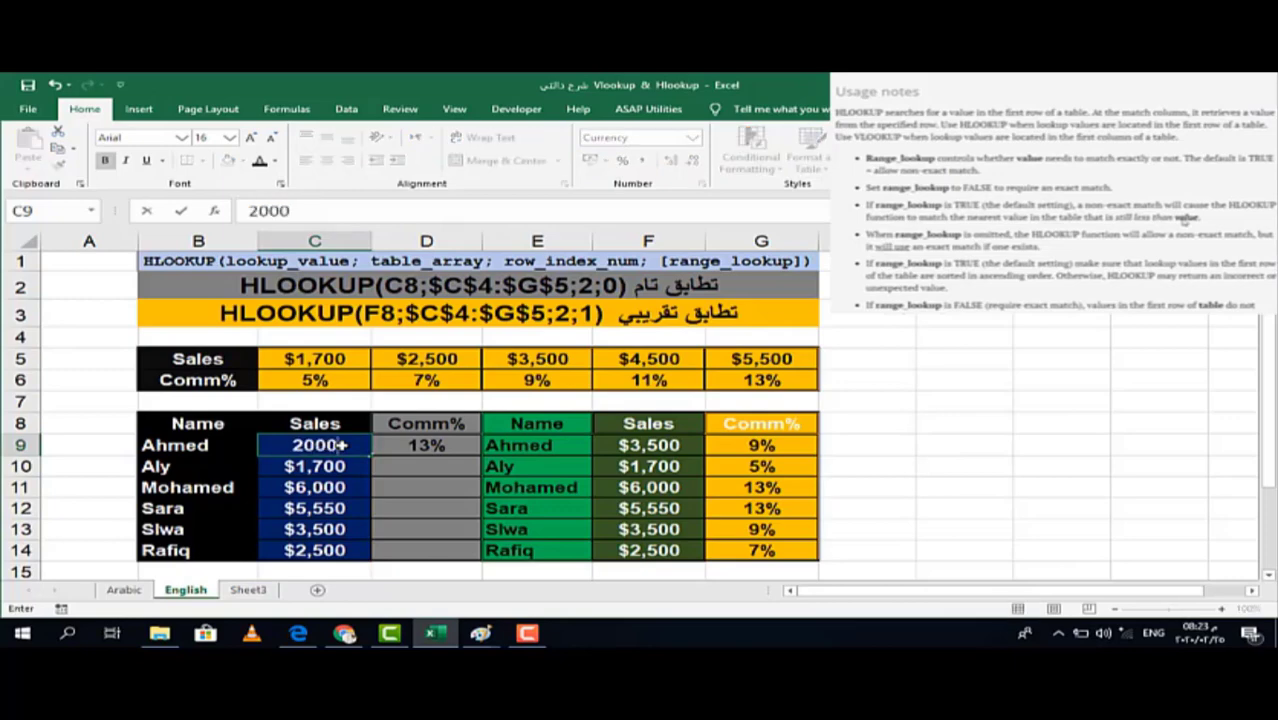
{"action": "key", "text": "Return"}
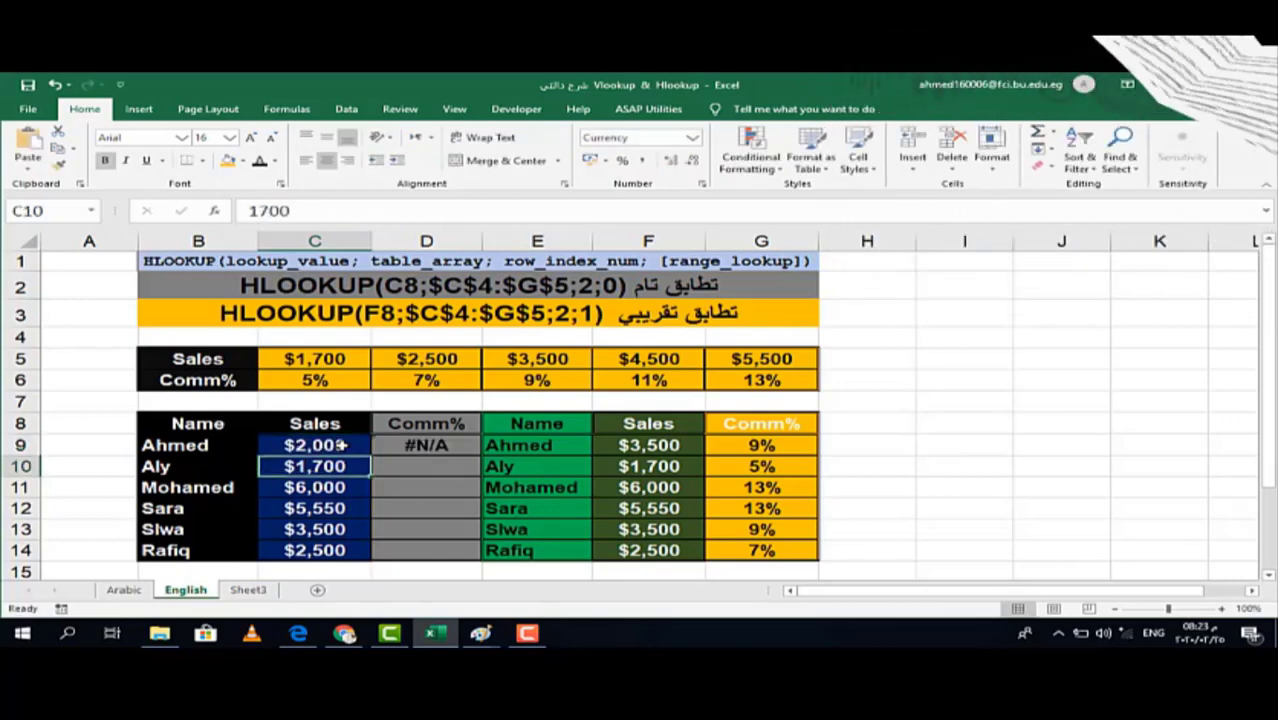
{"action": "left_click", "coordinate": [340, 444]}
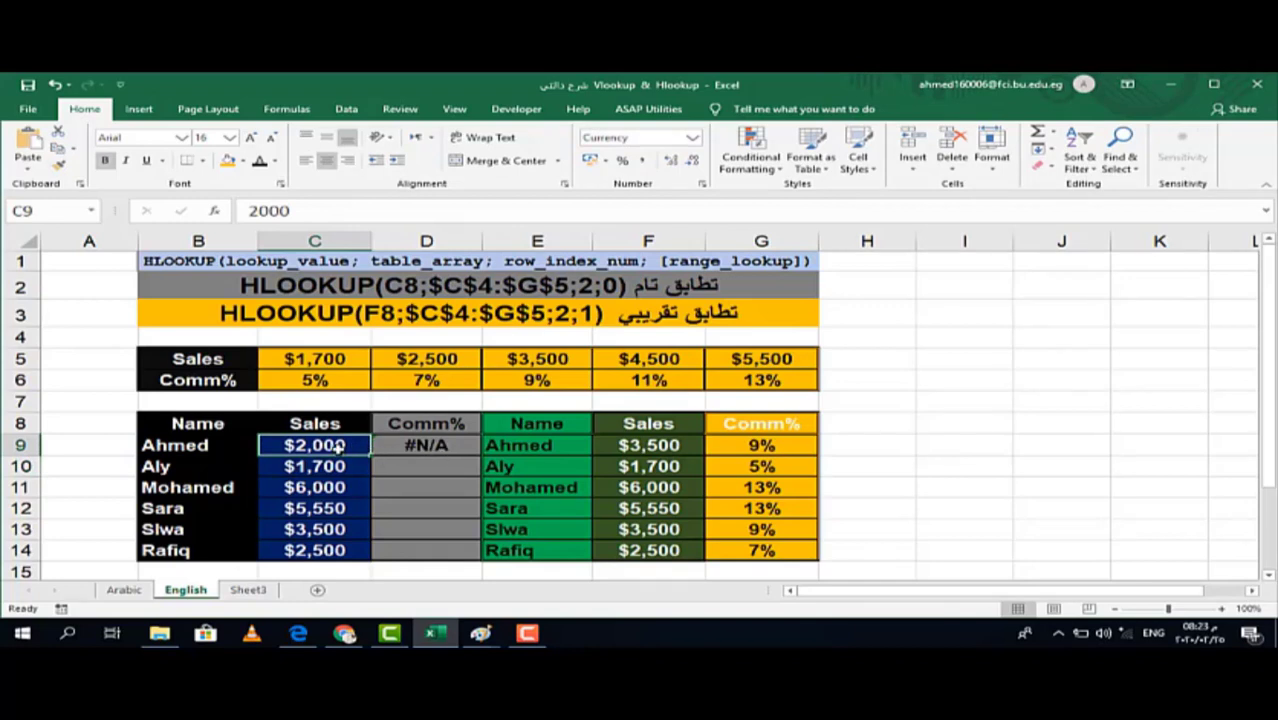
{"action": "left_click", "coordinate": [560, 362]}
{"action": "left_click", "coordinate": [316, 445]}
{"action": "type", "text": "3,500"}
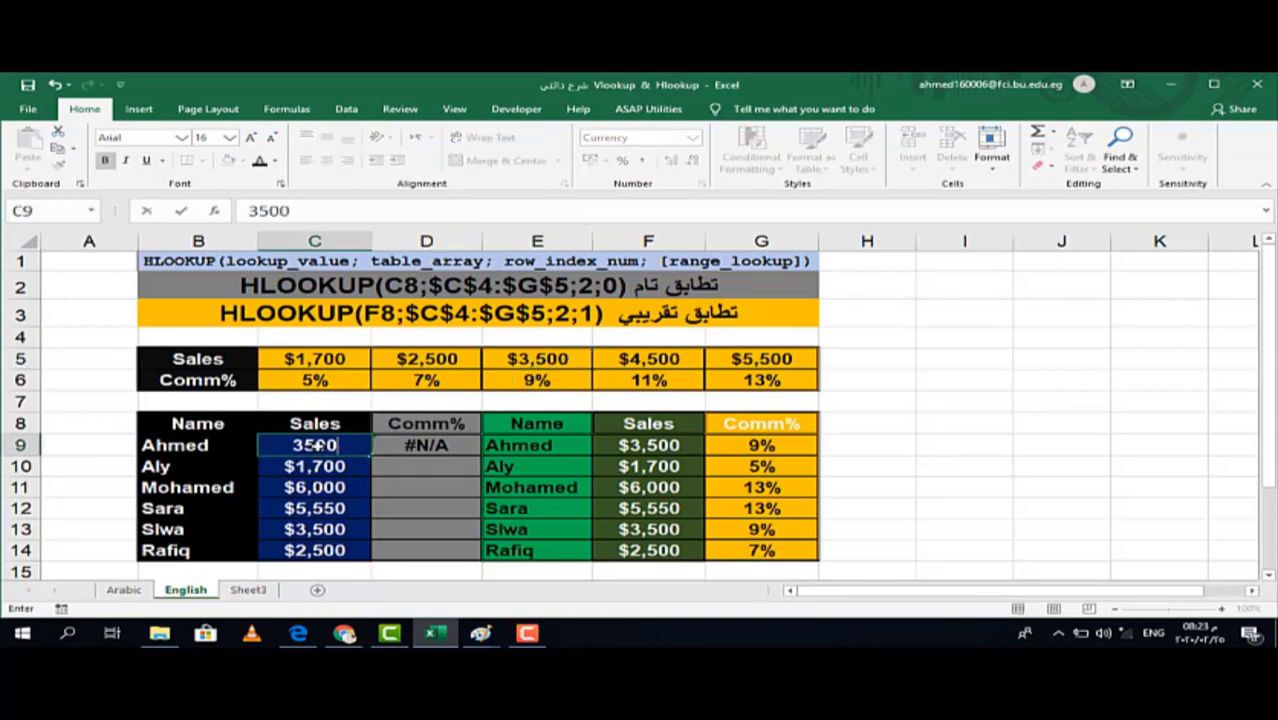
{"action": "key", "text": "Return"}
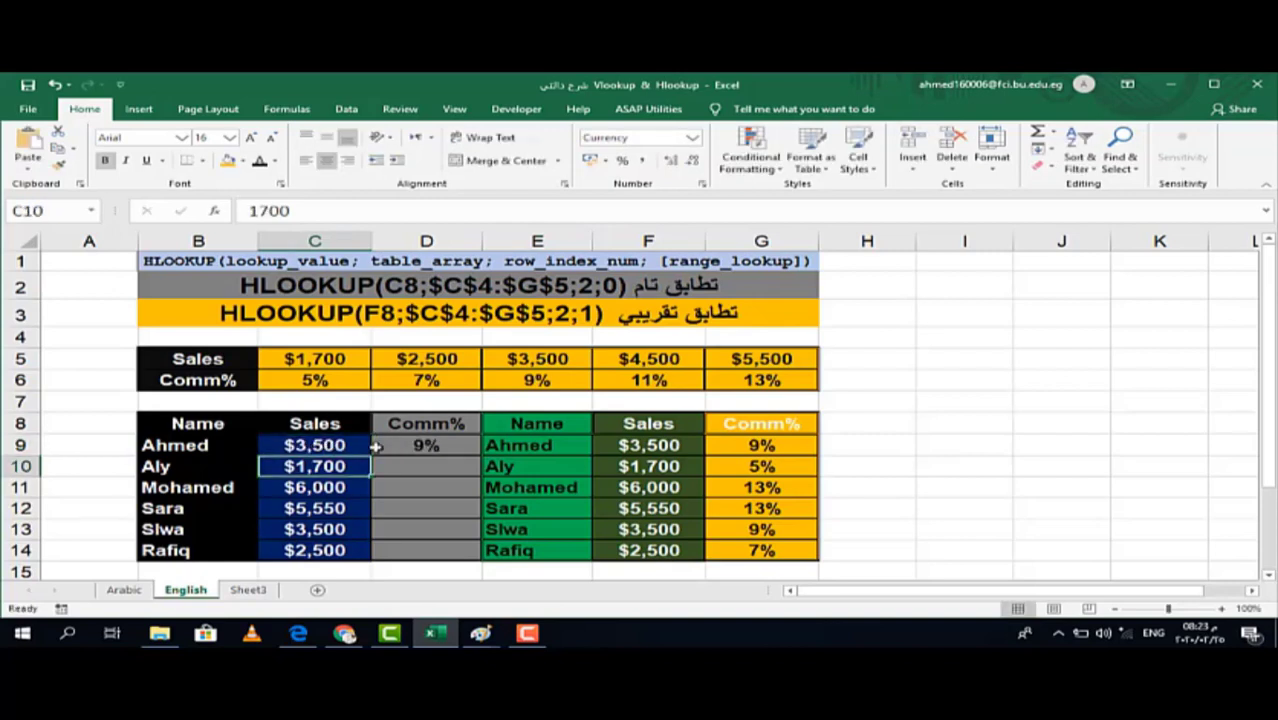
{"action": "left_click", "coordinate": [431, 447]}
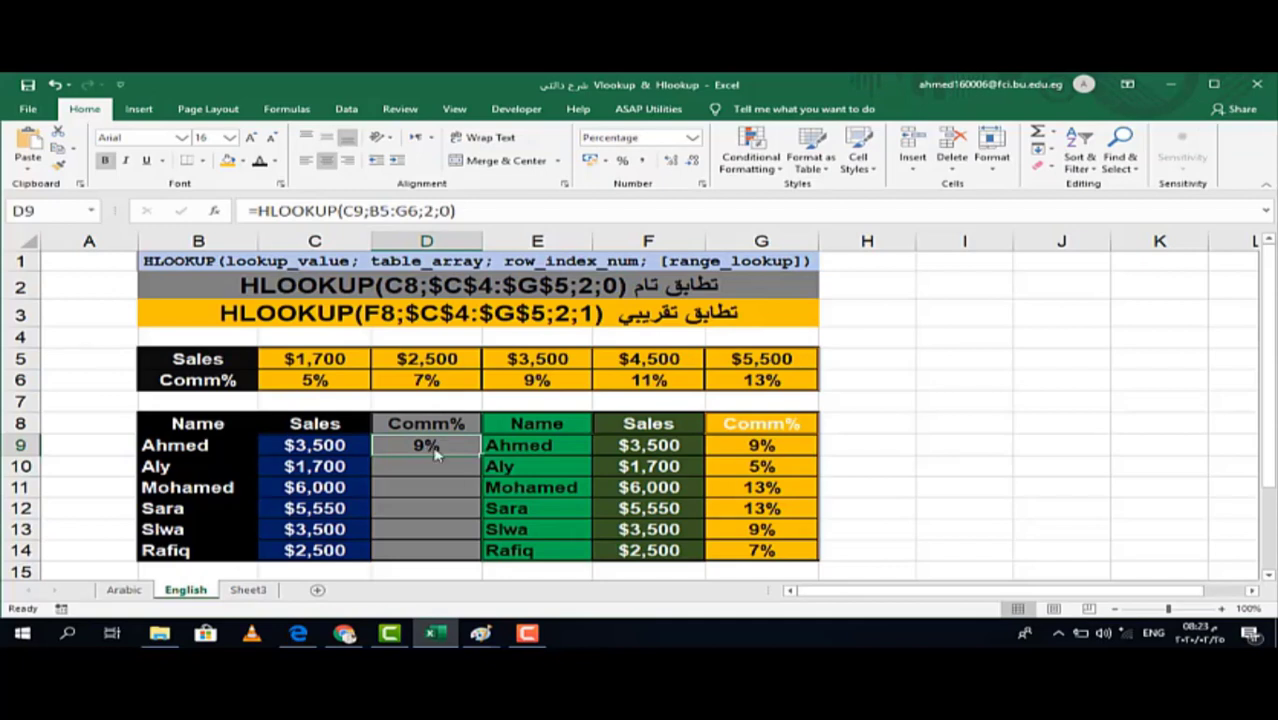
Step: Change D9's table reference to the absolute $B$5:$G$6
{"action": "left_click", "coordinate": [372, 212]}
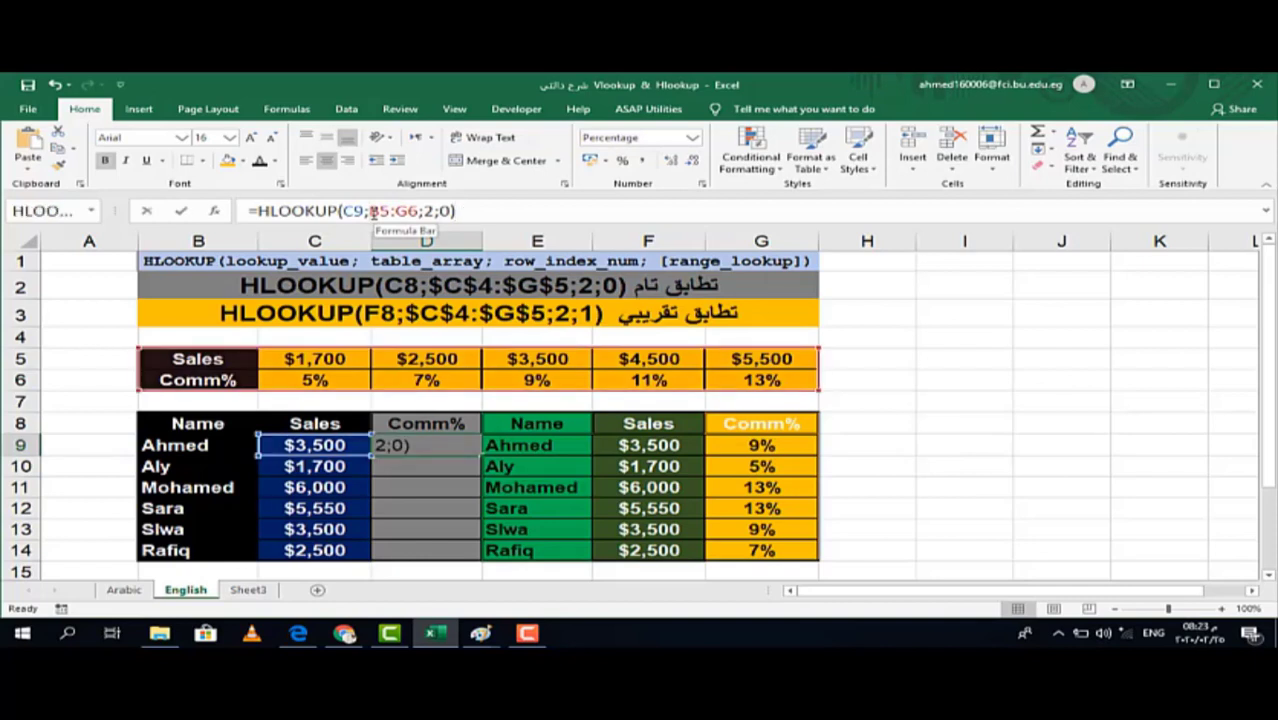
{"action": "left_click_drag", "start_coordinate": [369, 211], "coordinate": [418, 211]}
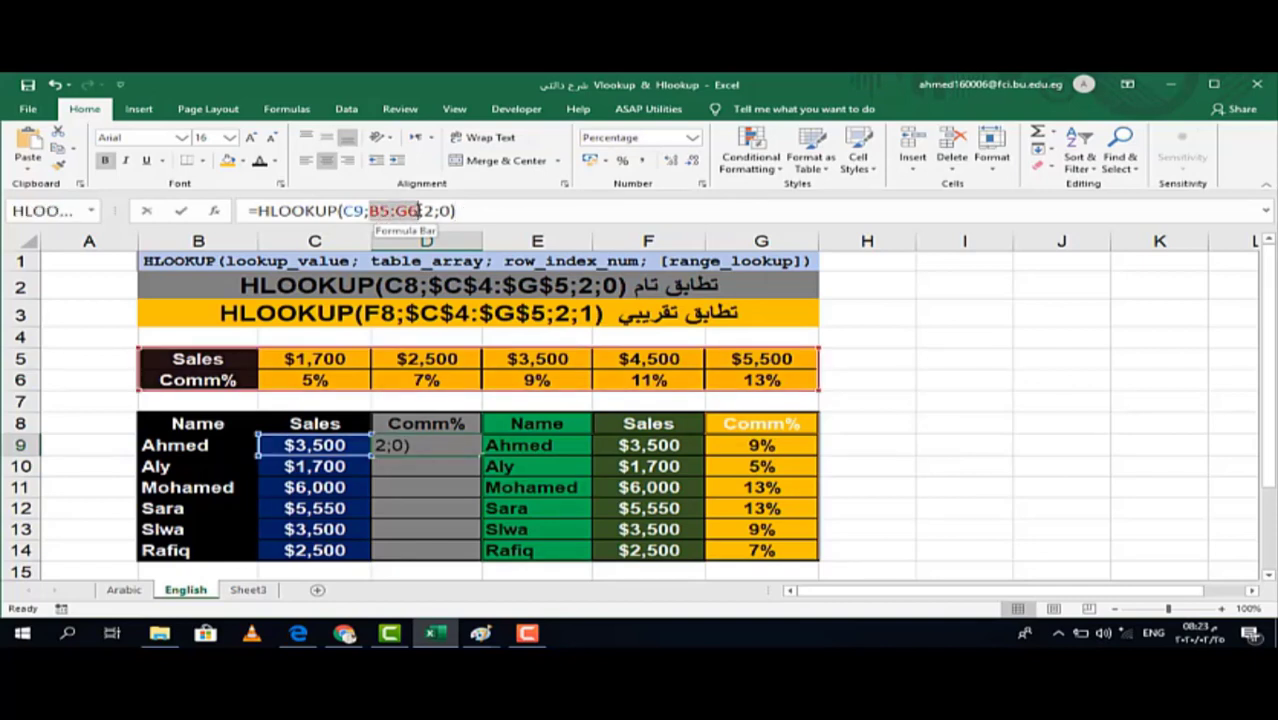
{"action": "key", "text": "F4"}
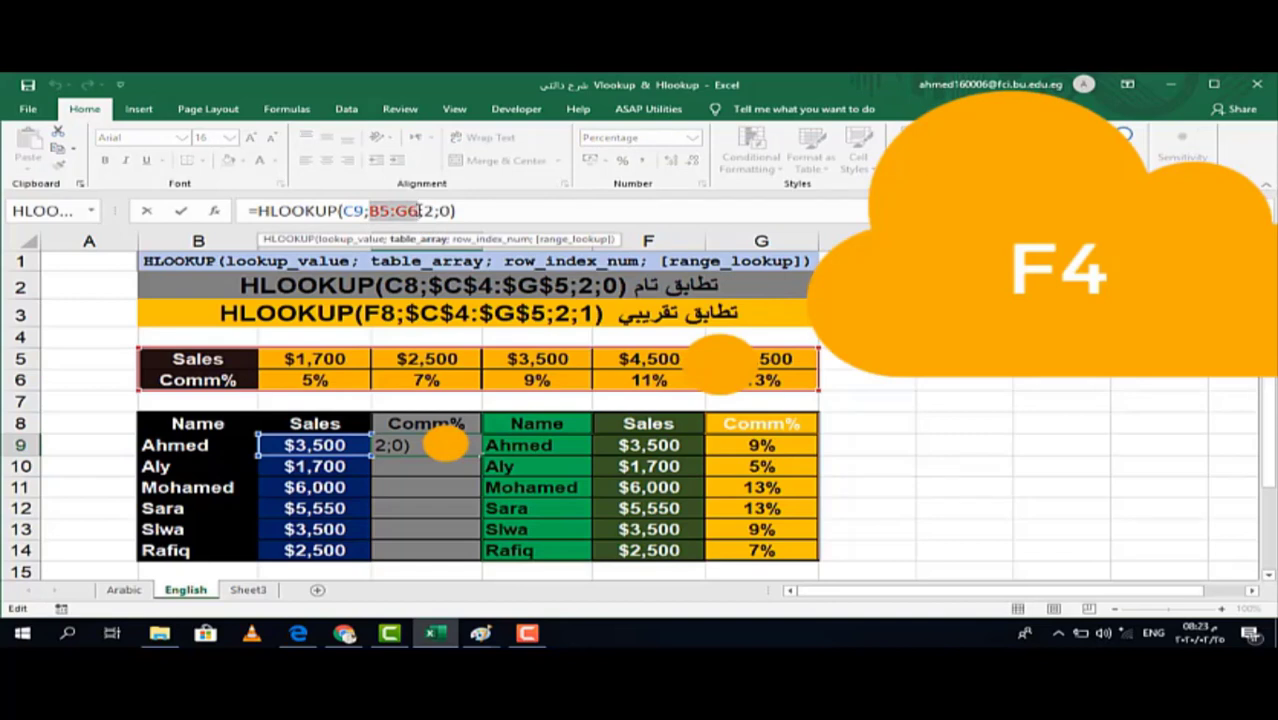
{"action": "key", "text": "F4"}
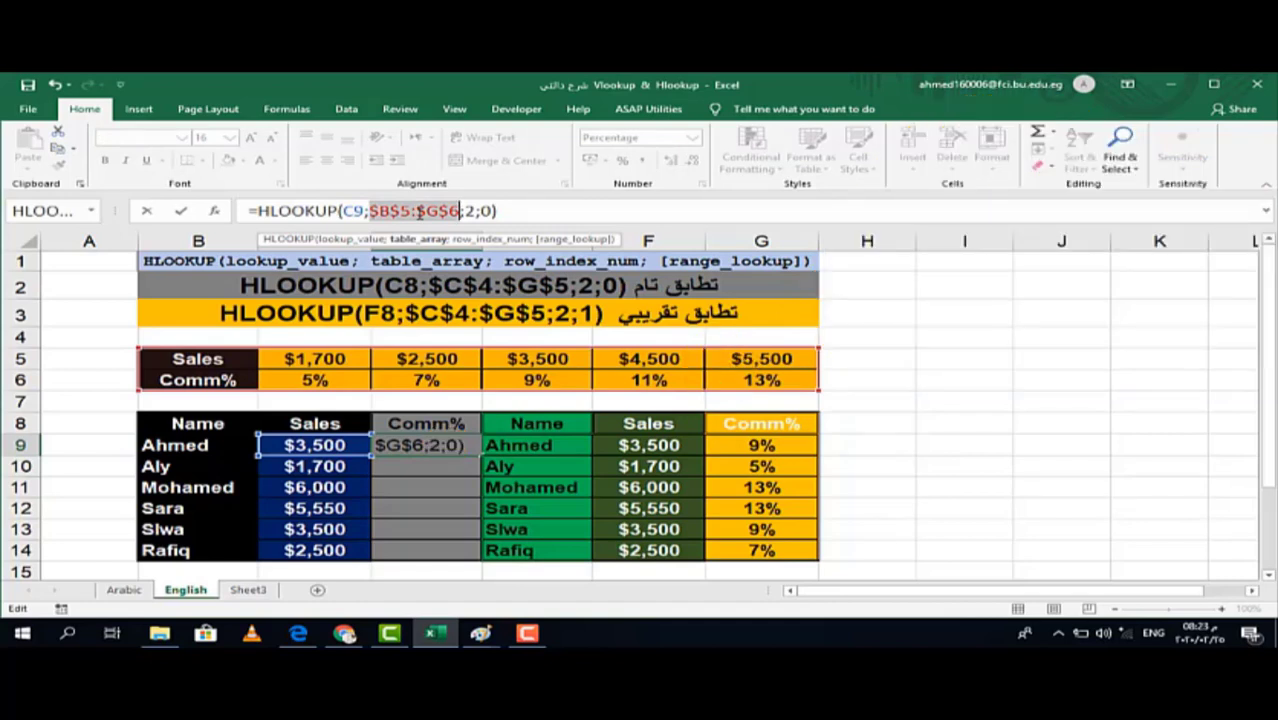
{"action": "key", "text": "ctrl+Return"}
{"action": "key", "text": "F4"}
{"action": "key", "text": "F4"}
{"action": "key", "text": "Return"}
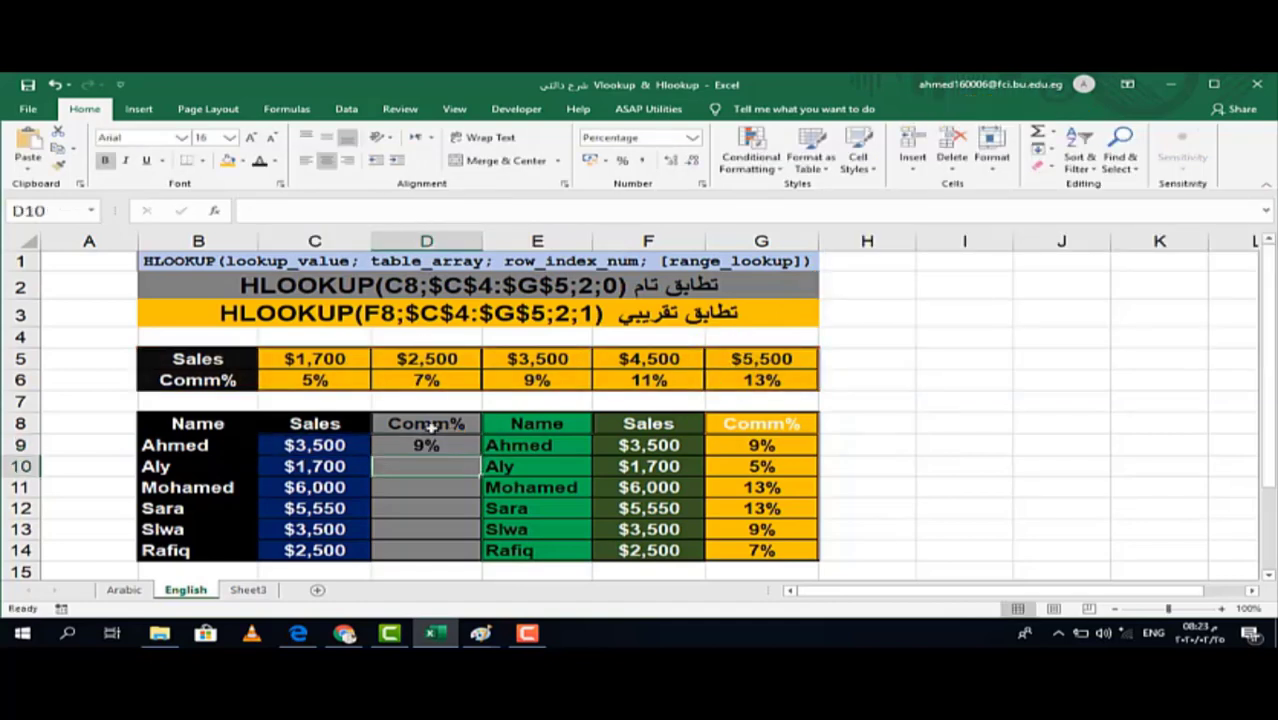
{"action": "left_click", "coordinate": [429, 446]}
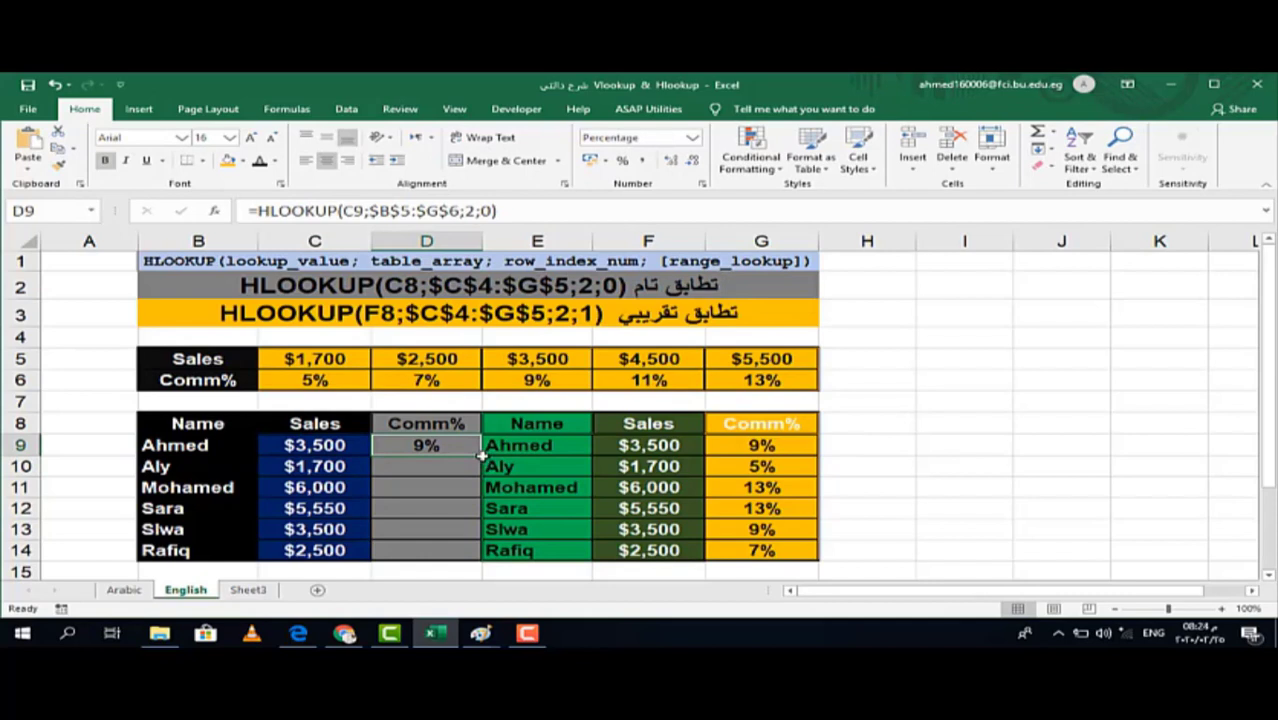
Step: Fill D9's HLOOKUP down to D14, then inspect the #N/A results in D11 and D12
{"action": "left_click_drag", "start_coordinate": [481, 455], "coordinate": [471, 554]}
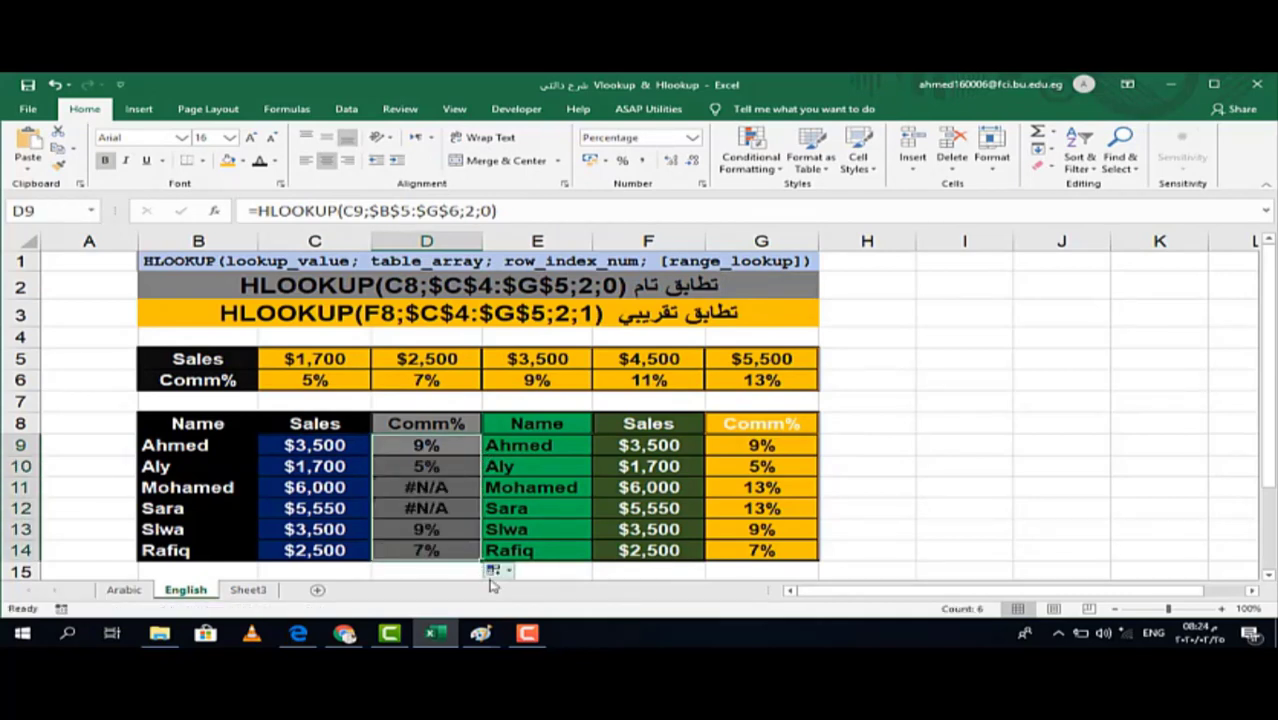
{"action": "left_click", "coordinate": [427, 487]}
{"action": "left_click", "coordinate": [445, 510]}
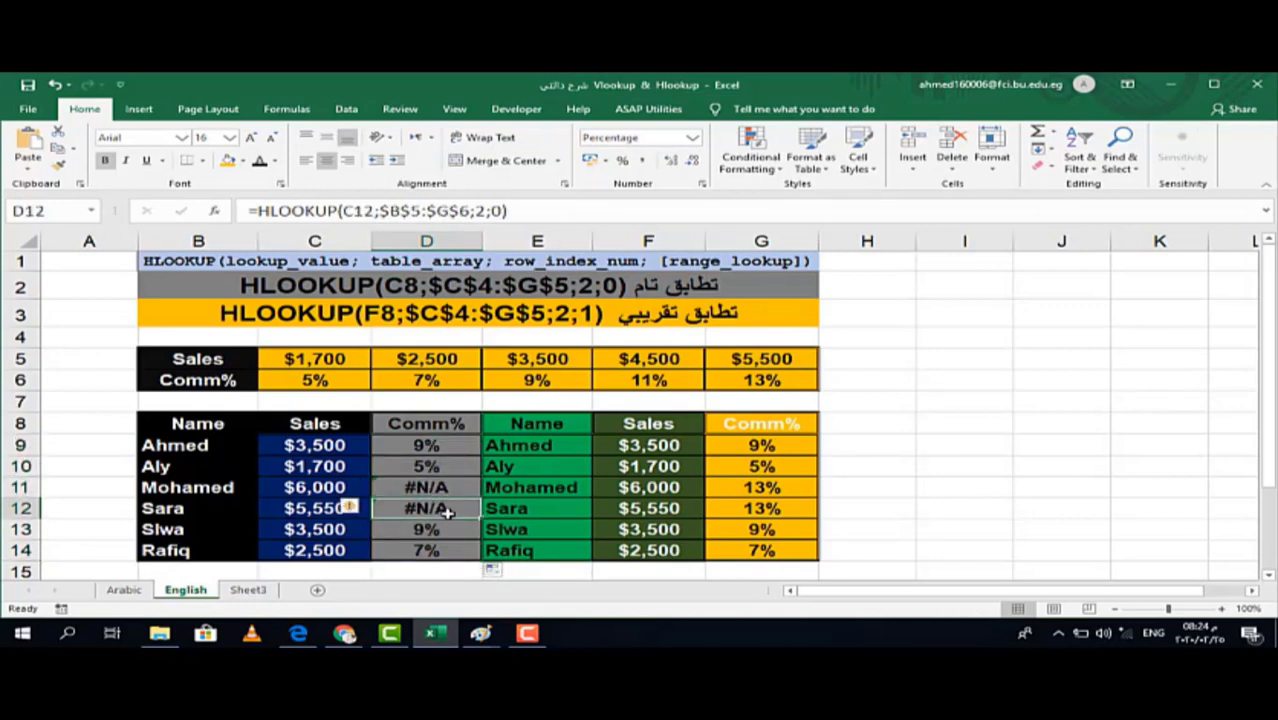
{"action": "left_click", "coordinate": [332, 488]}
{"action": "left_click", "coordinate": [426, 512]}
Step: Enter test sales of 3500 in C11, 2,500 in C12 and 1,111 in C13
{"action": "left_click", "coordinate": [342, 484]}
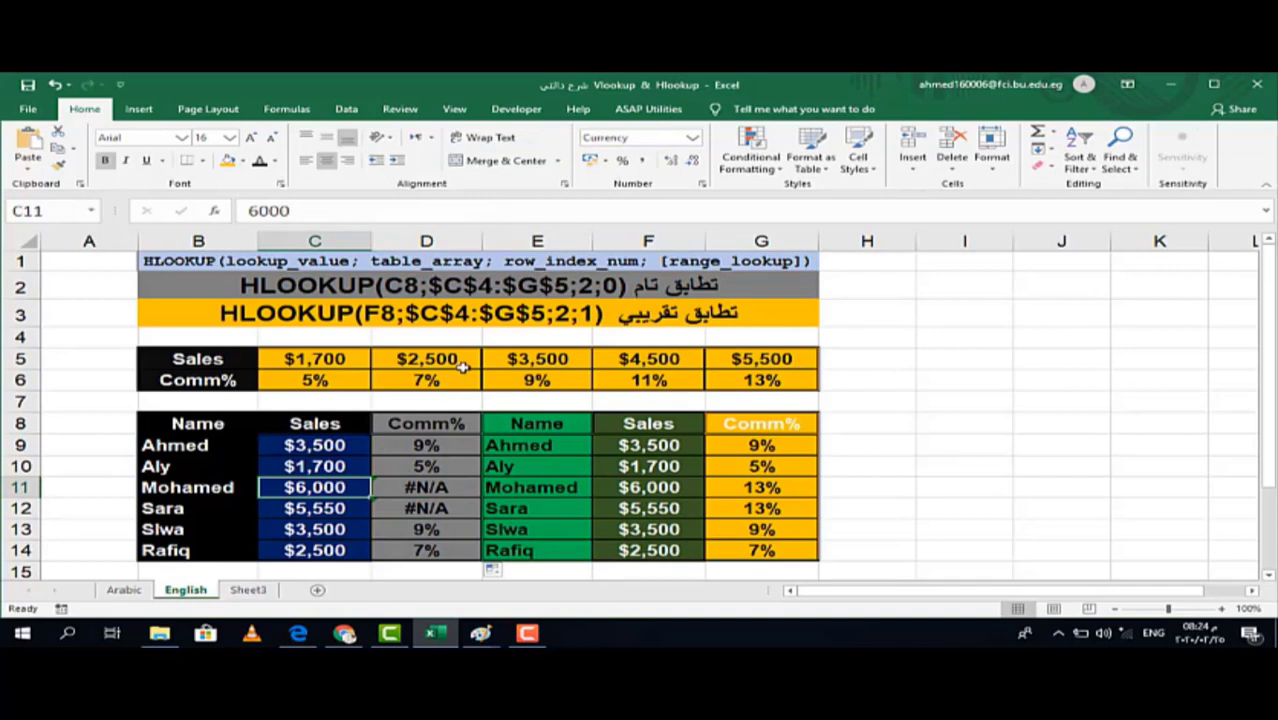
{"action": "type", "text": "3500"}
{"action": "key", "text": "Return"}
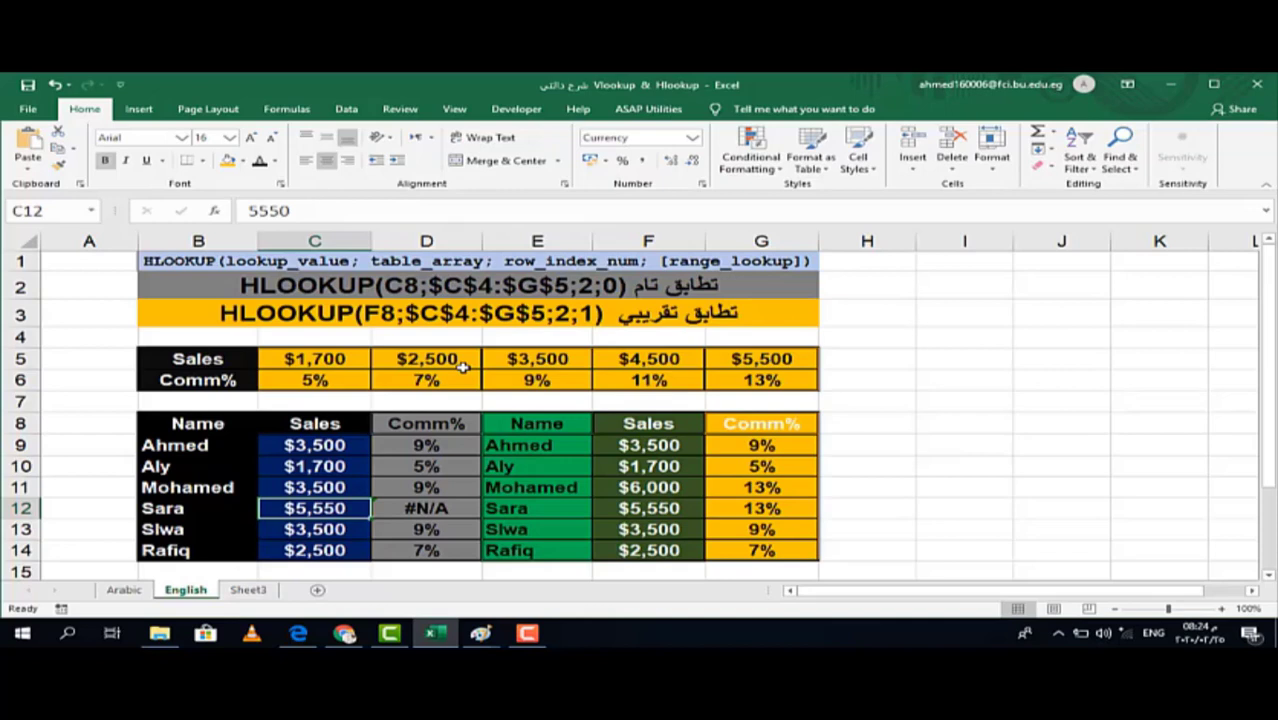
{"action": "type", "text": "2,500"}
{"action": "key", "text": "Return"}
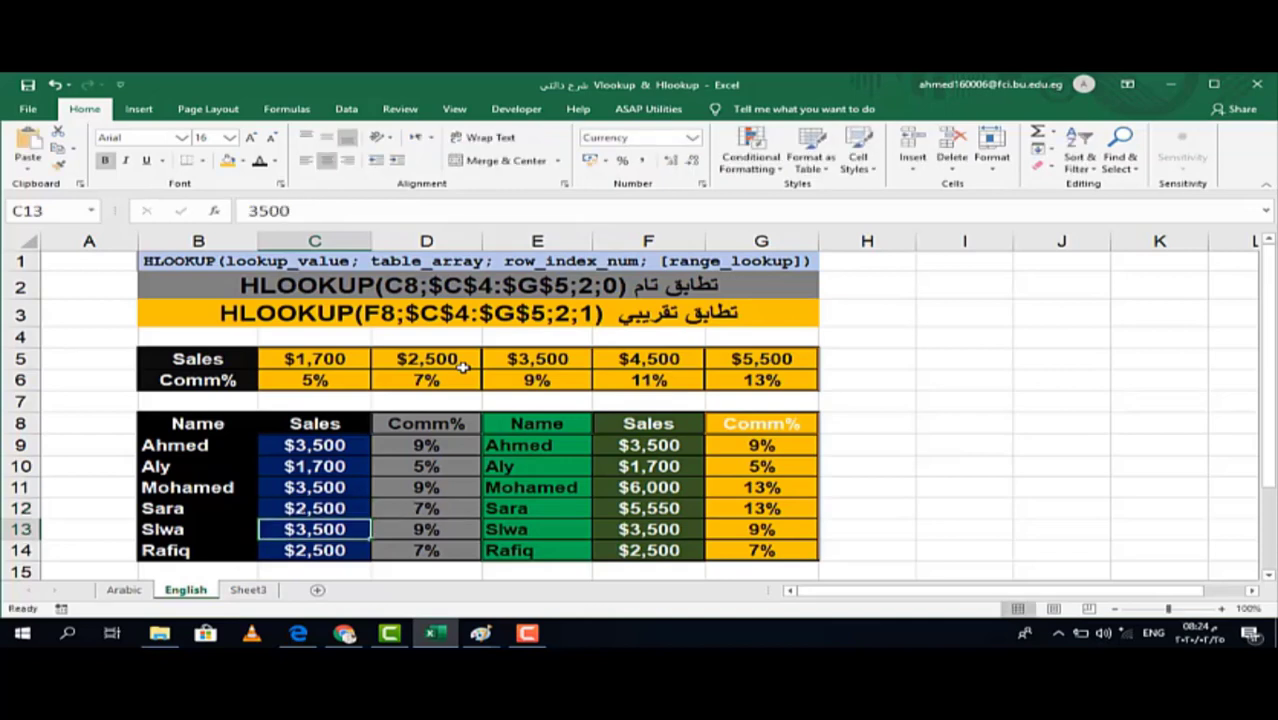
{"action": "type", "text": "1,111"}
{"action": "key", "text": "Return"}
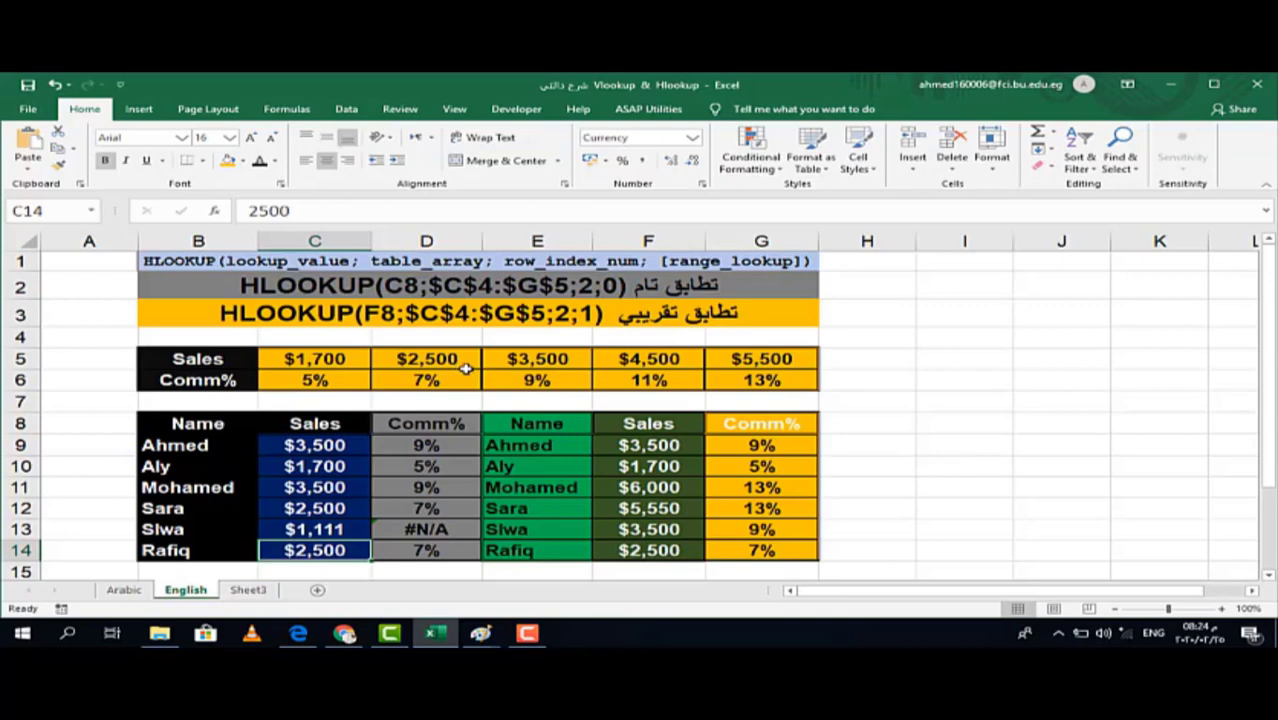
{"action": "left_click", "coordinate": [650, 448]}
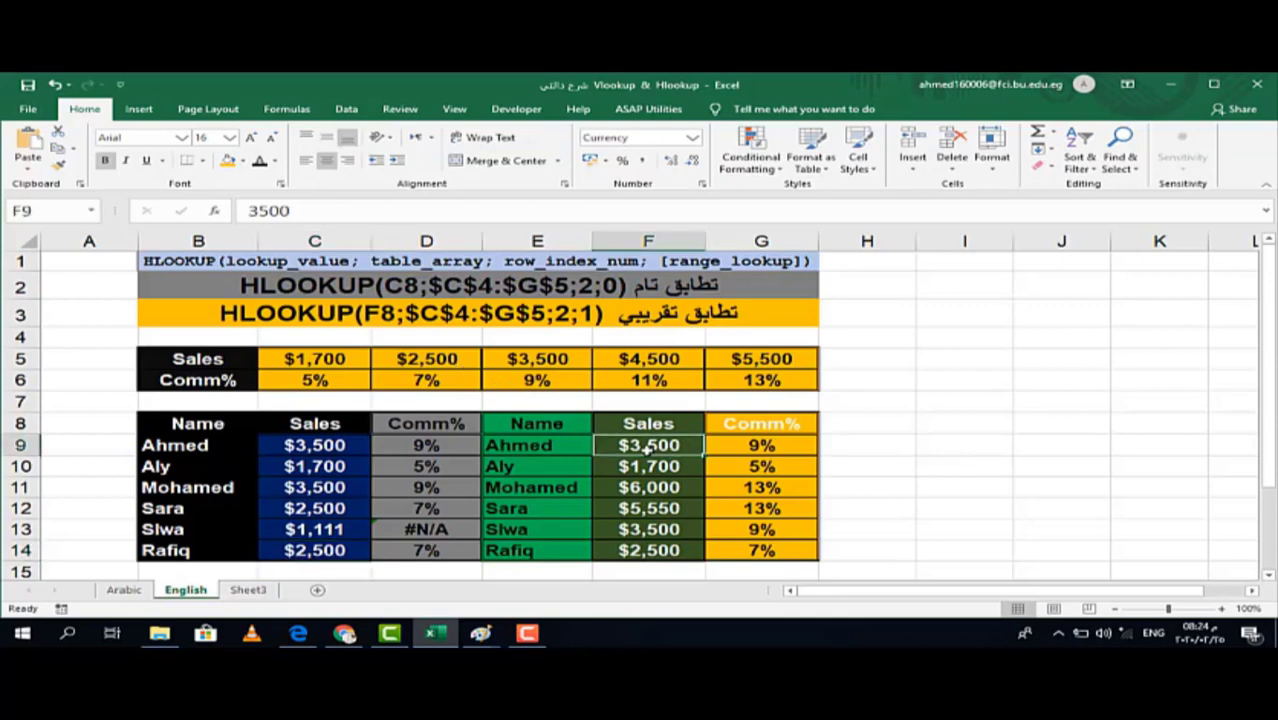
Step: Clear the Sales values in F9:F14, then undo the clearing
{"action": "left_click", "coordinate": [440, 445]}
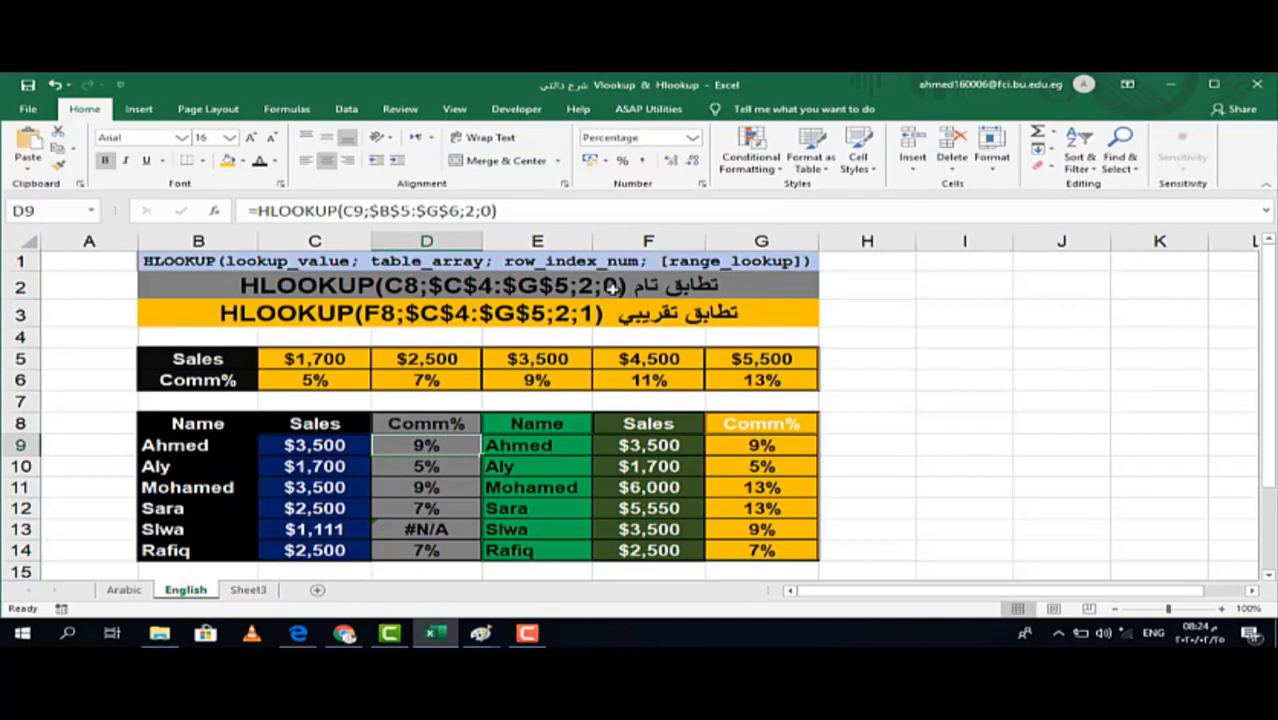
{"action": "left_click", "coordinate": [655, 448]}
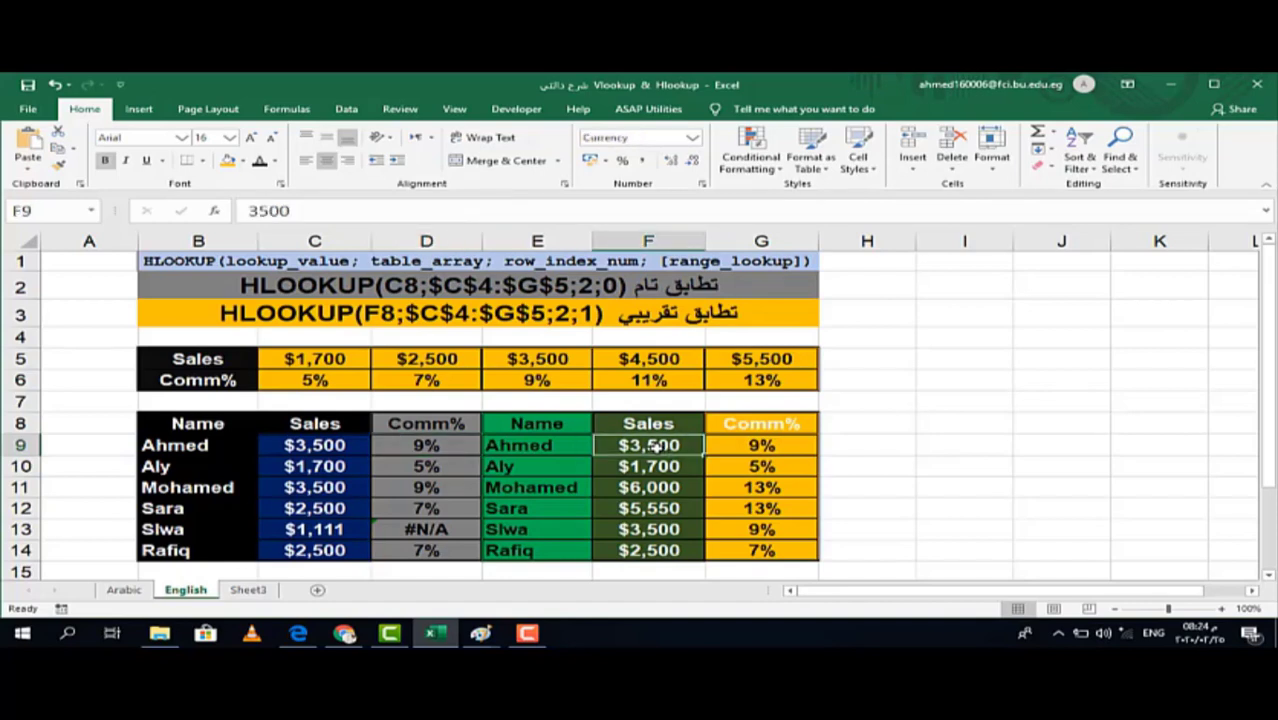
{"action": "left_click_drag", "start_coordinate": [655, 448], "coordinate": [660, 541]}
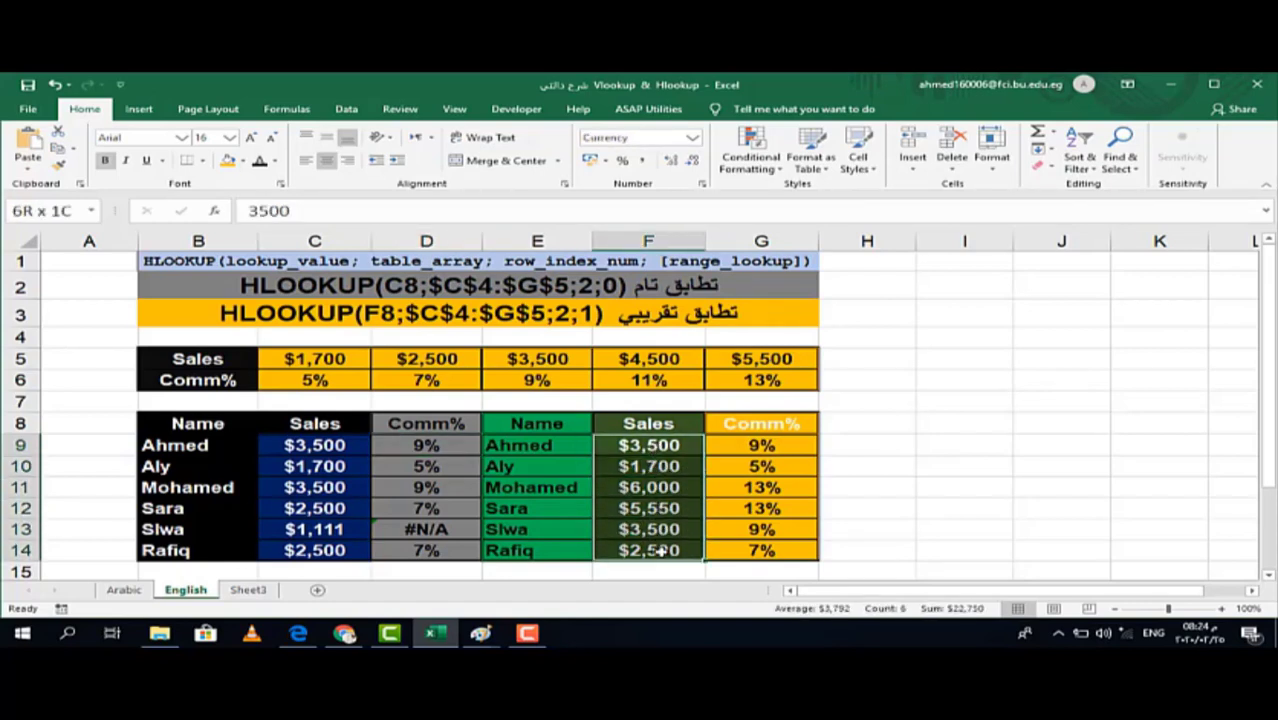
{"action": "right_click", "coordinate": [657, 482]}
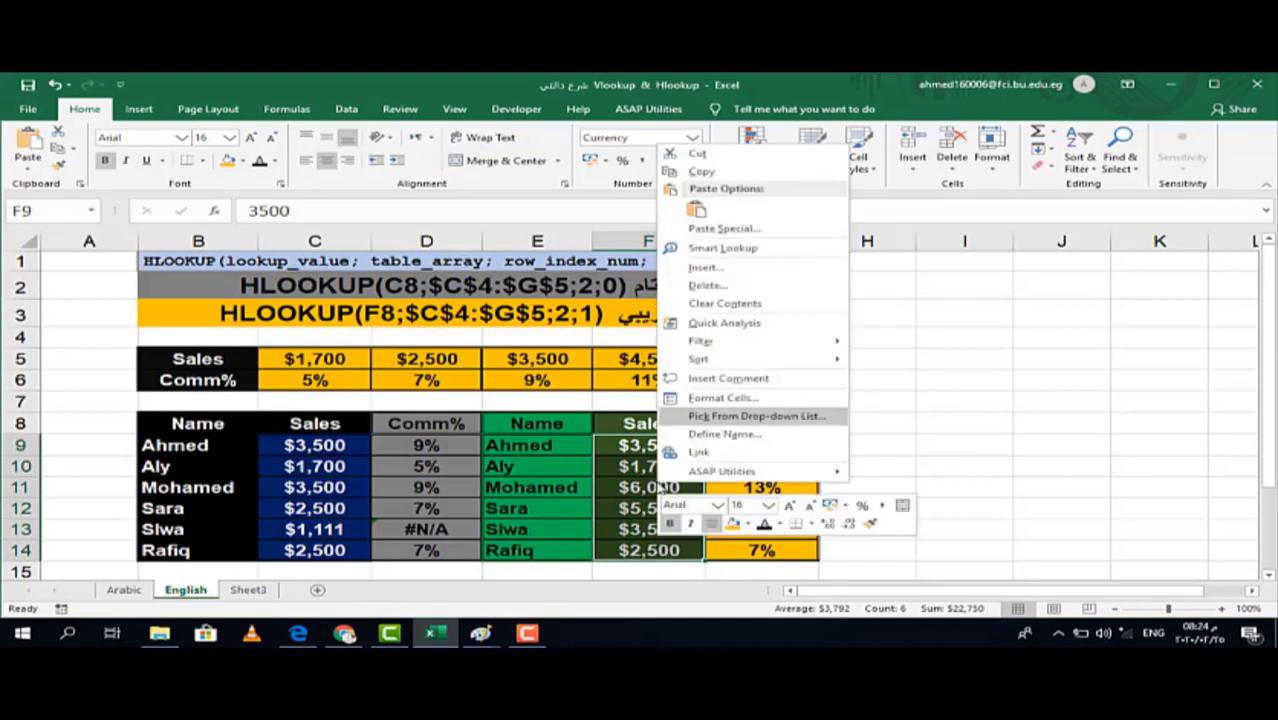
{"action": "left_click", "coordinate": [724, 303]}
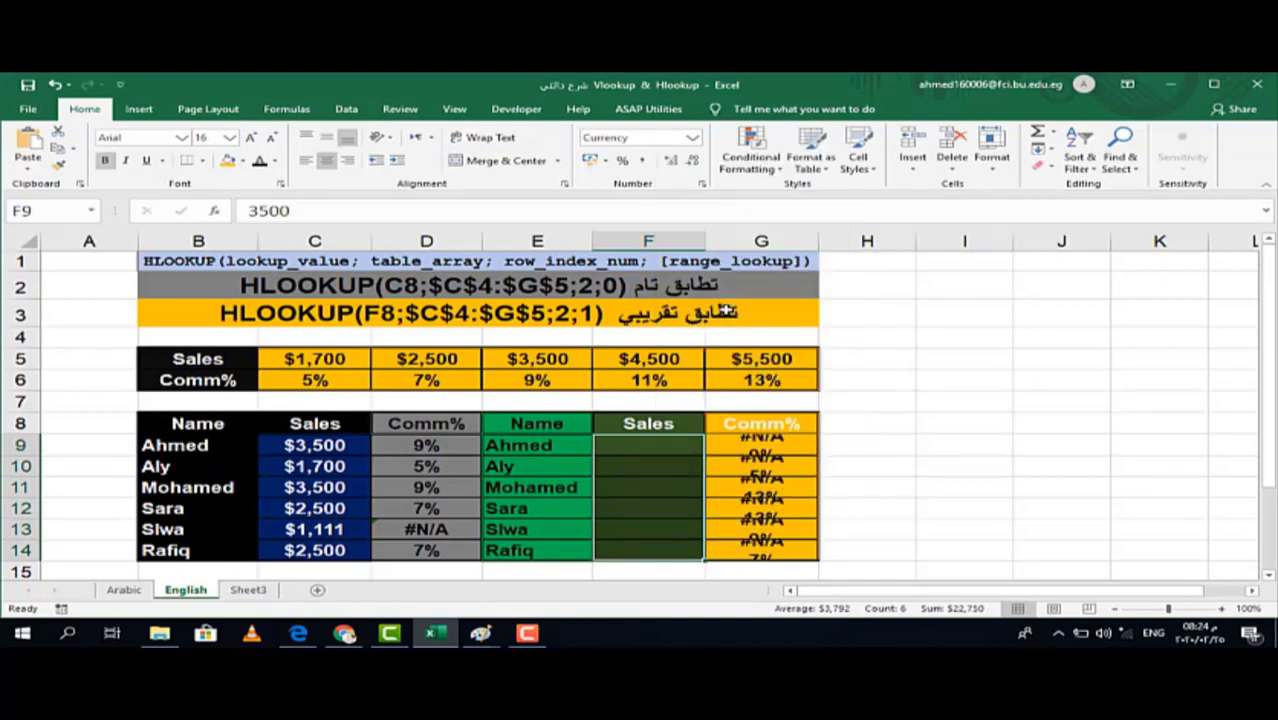
{"action": "left_click", "coordinate": [656, 449]}
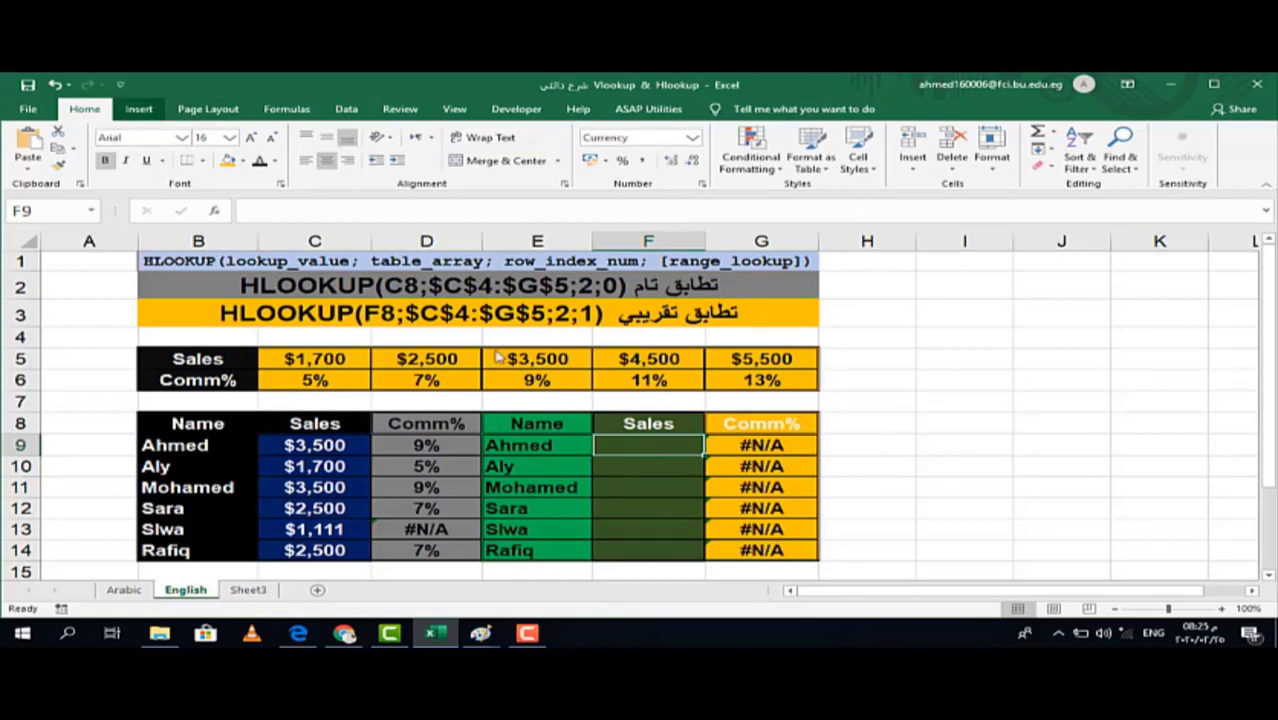
{"action": "left_click", "coordinate": [55, 85]}
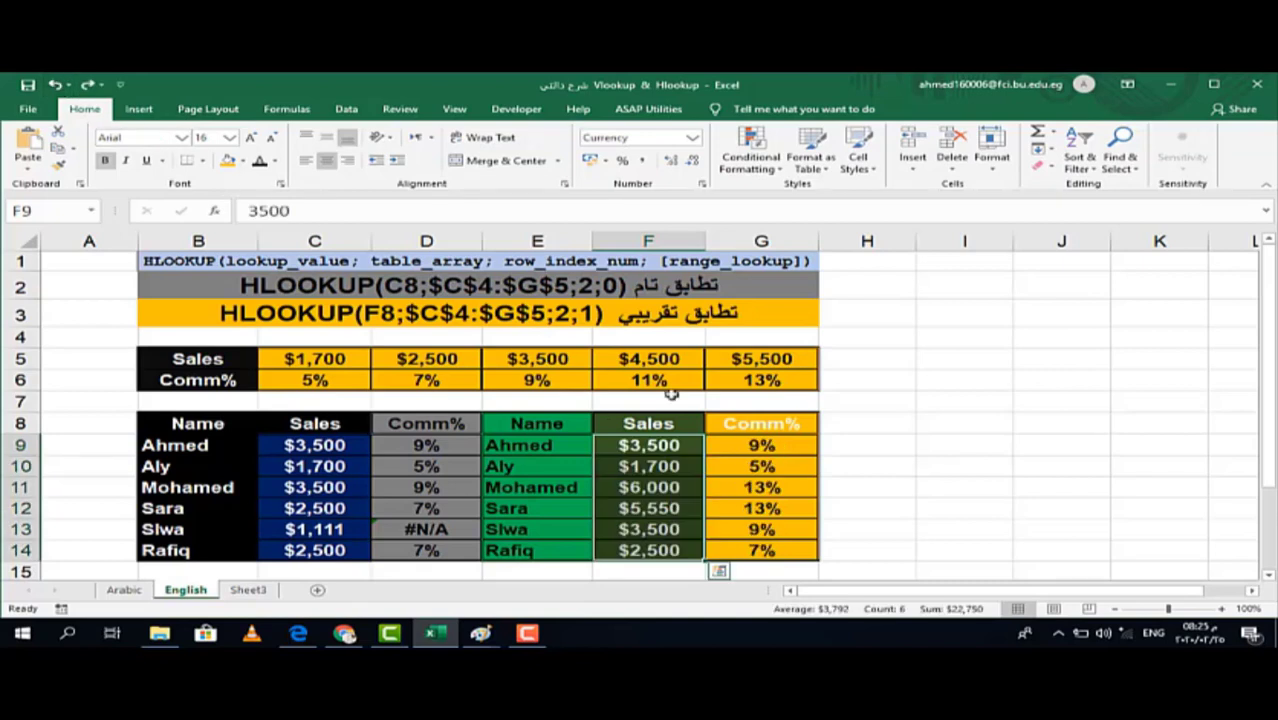
Step: Clear the Comm% formulas in G9:G14 and then the Sales values in F9:F14
{"action": "left_click_drag", "start_coordinate": [773, 446], "coordinate": [771, 545]}
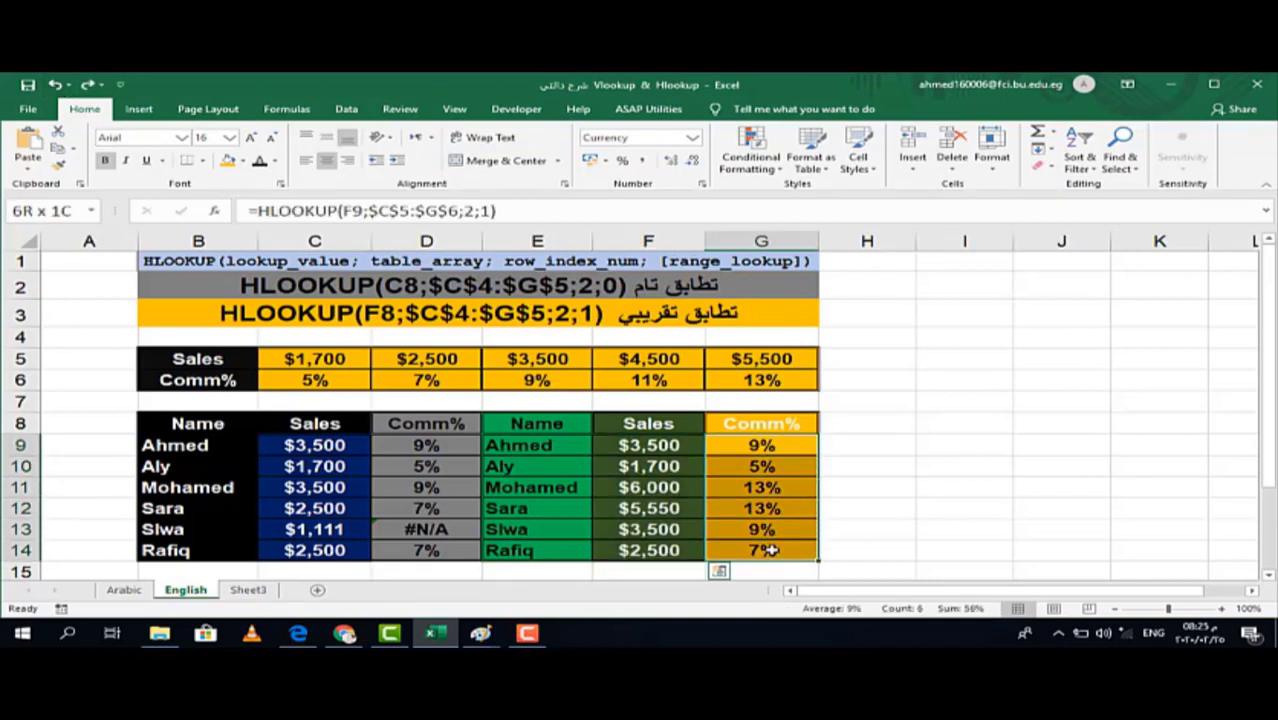
{"action": "right_click", "coordinate": [760, 468]}
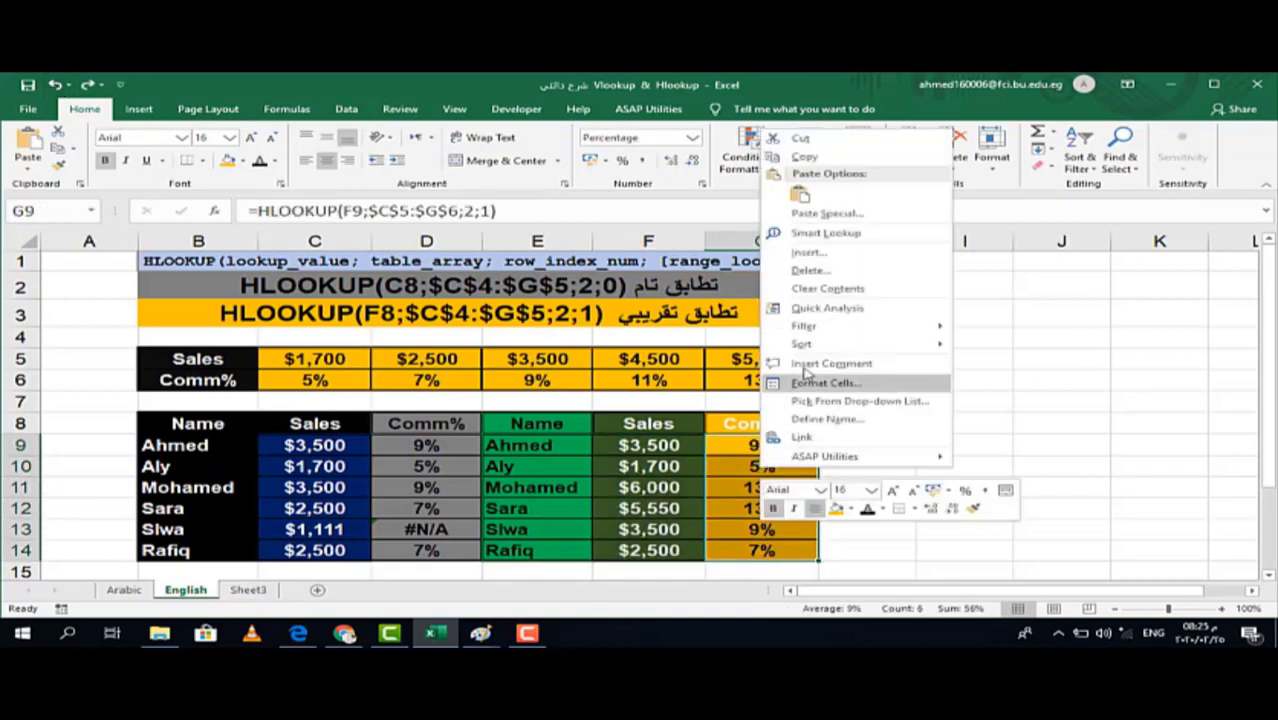
{"action": "left_click", "coordinate": [843, 290]}
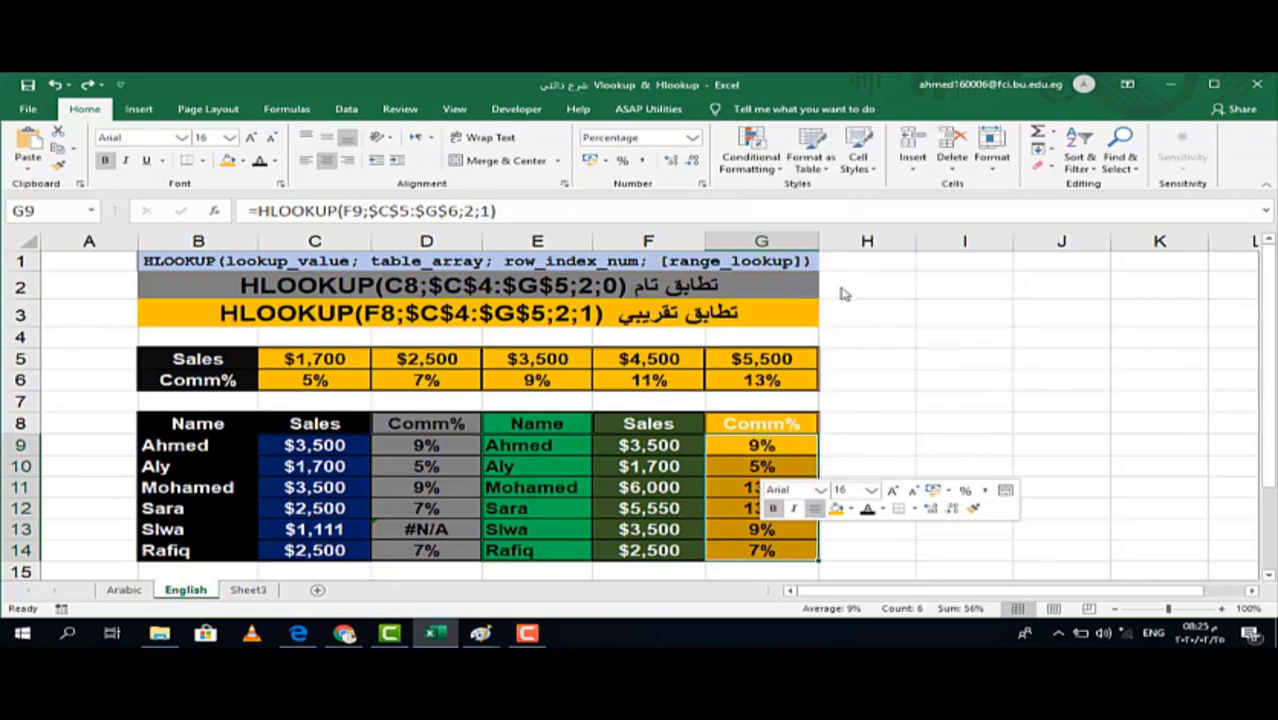
{"action": "left_click", "coordinate": [762, 445]}
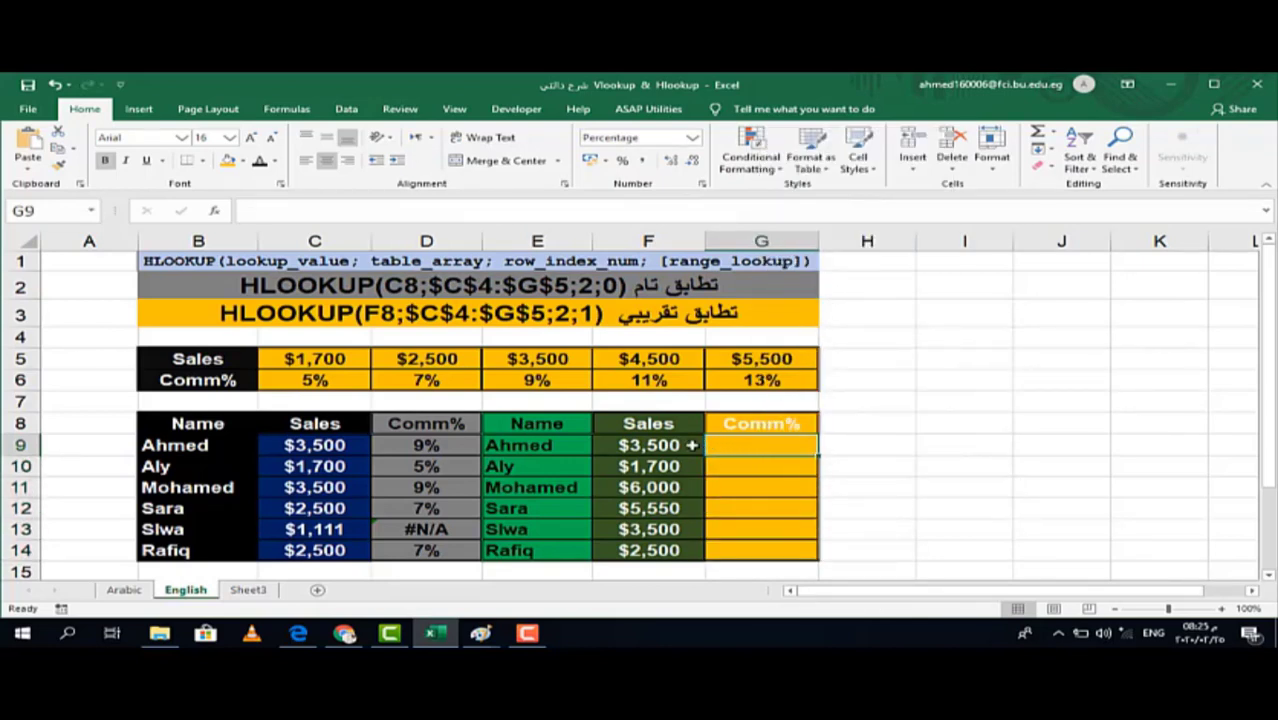
{"action": "left_click", "coordinate": [650, 447]}
{"action": "left_click_drag", "start_coordinate": [650, 447], "coordinate": [662, 549]}
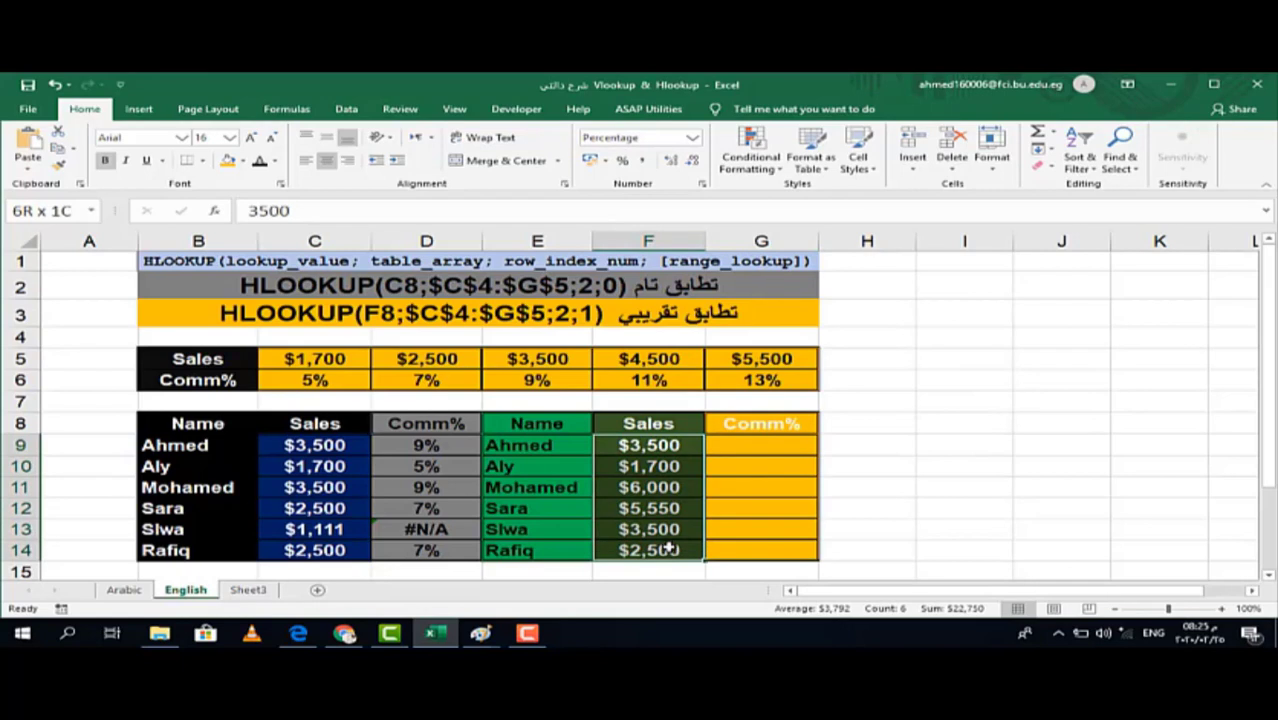
{"action": "right_click", "coordinate": [662, 549]}
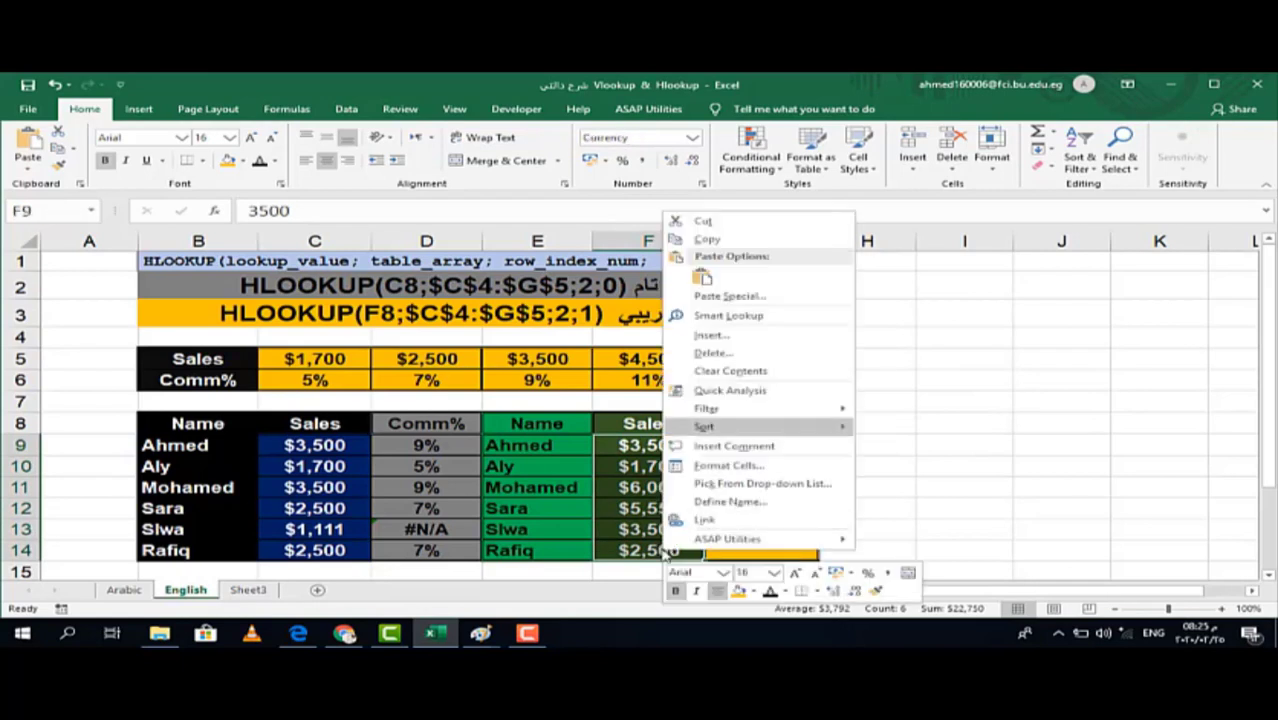
{"action": "left_click", "coordinate": [740, 370]}
{"action": "left_click", "coordinate": [763, 443]}
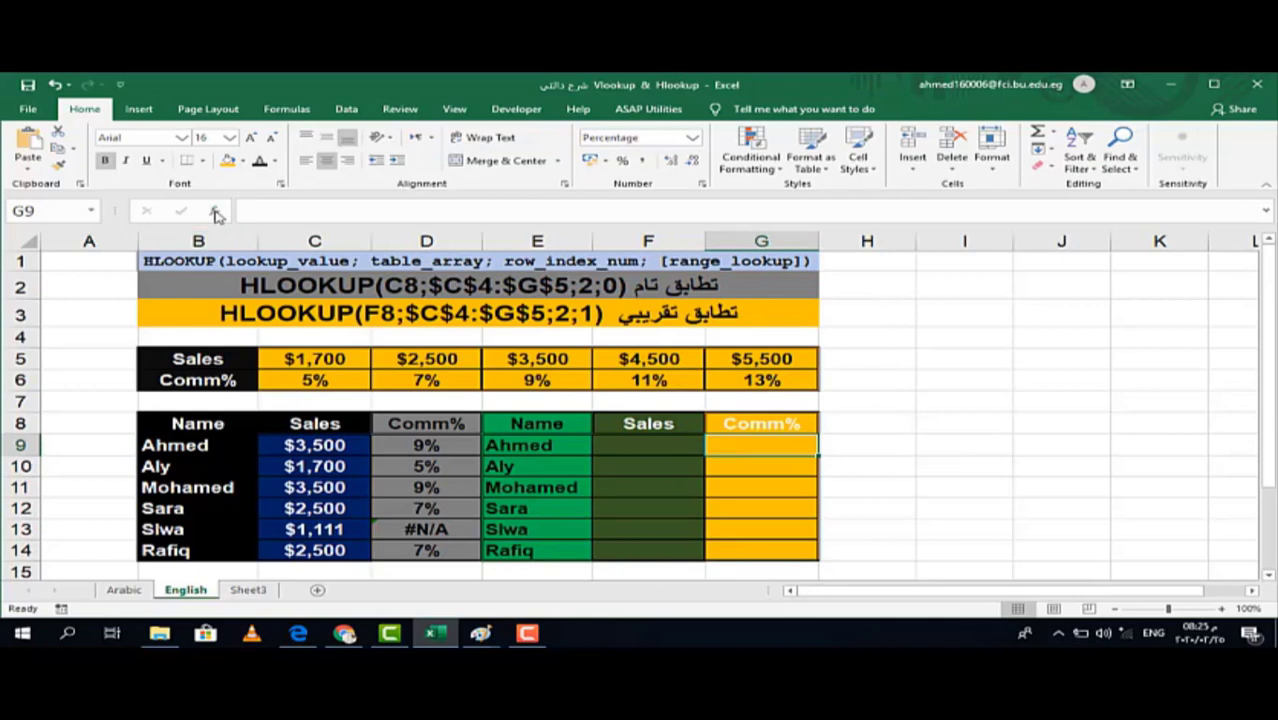
Step: Insert HLOOKUP into G9 from the Most Recently Used functions
{"action": "left_click", "coordinate": [214, 211]}
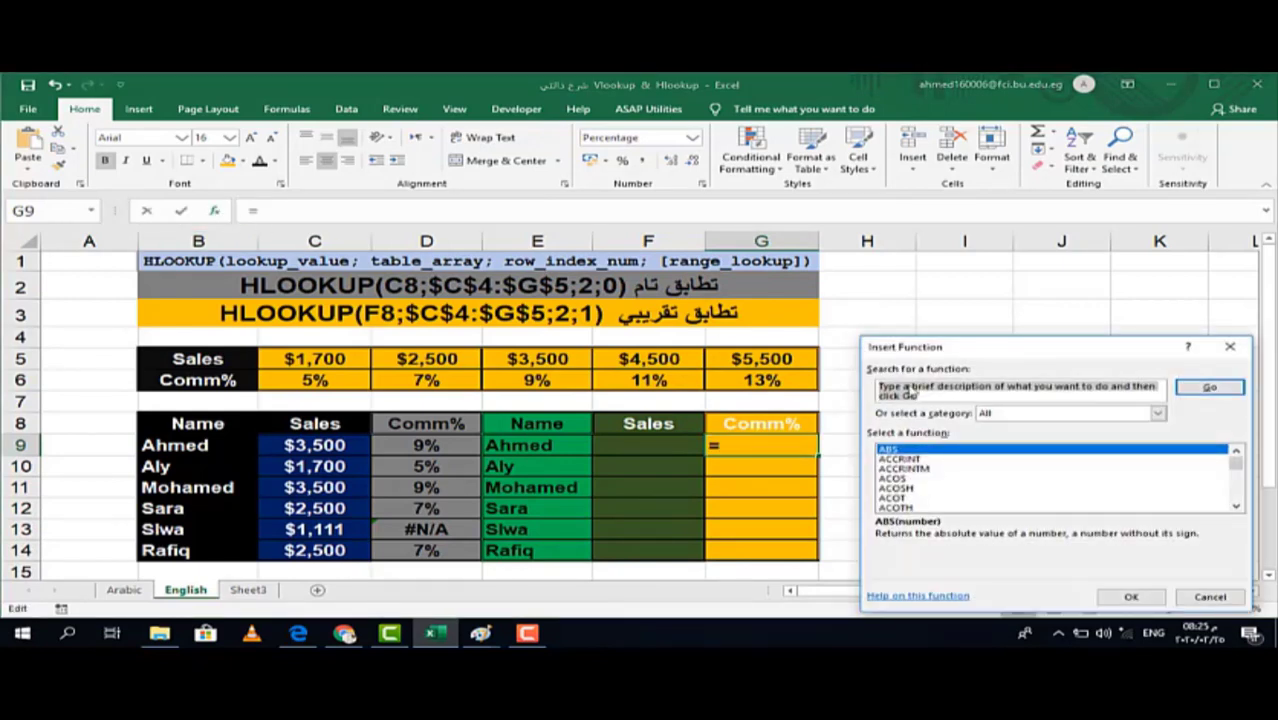
{"action": "left_click", "coordinate": [1022, 414]}
{"action": "left_click", "coordinate": [1024, 431]}
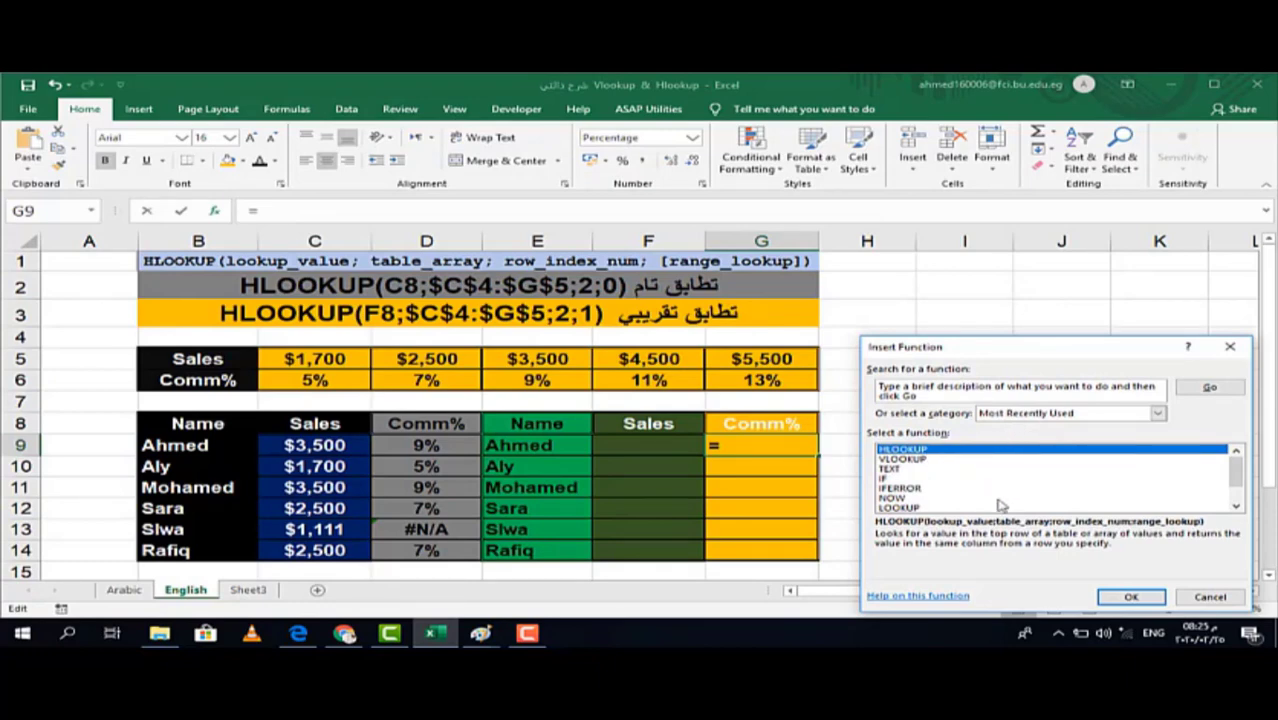
{"action": "left_click", "coordinate": [1131, 597]}
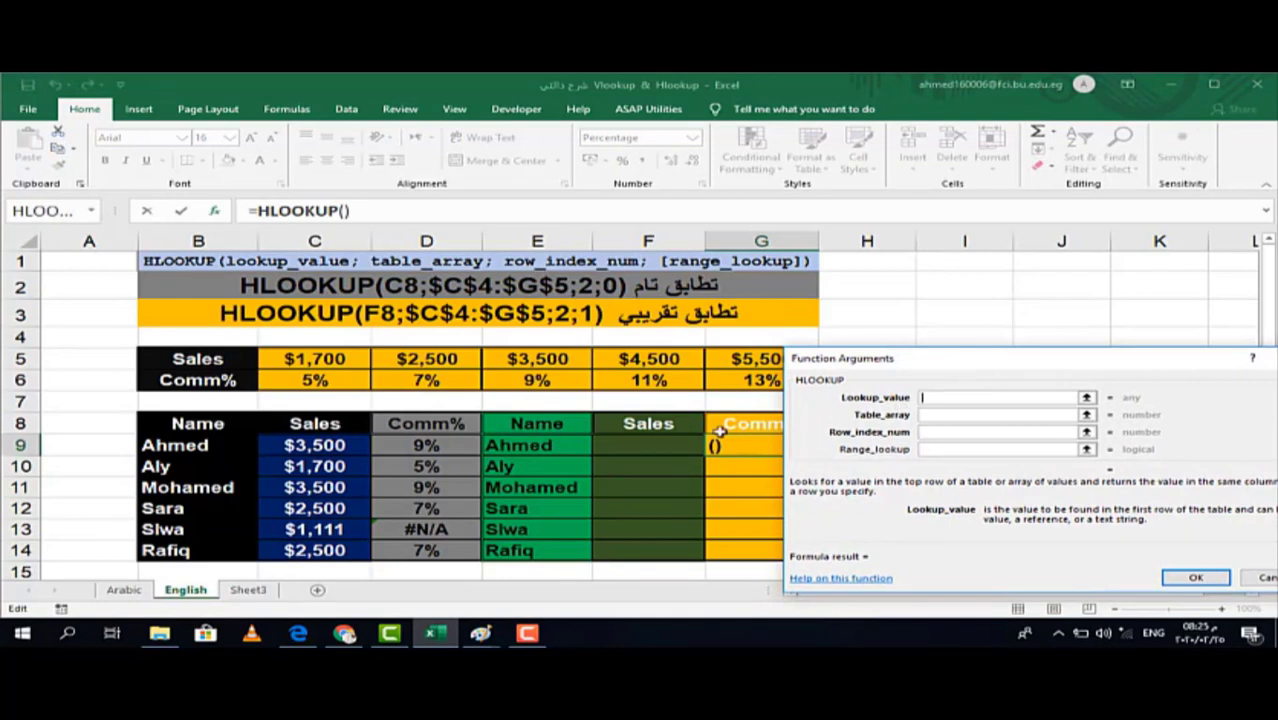
Step: Set the HLOOKUP arguments to F9, table B5:G6, row 2 and match type 1
{"action": "left_click", "coordinate": [657, 443]}
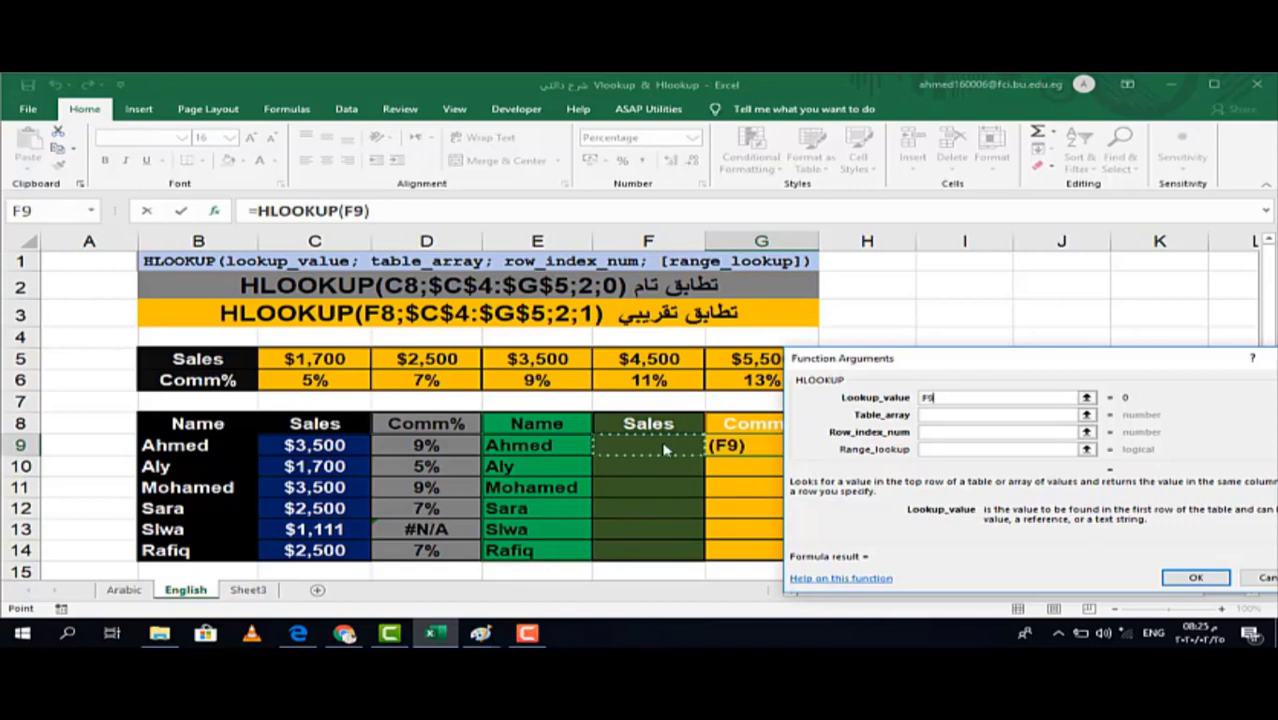
{"action": "left_click", "coordinate": [945, 417]}
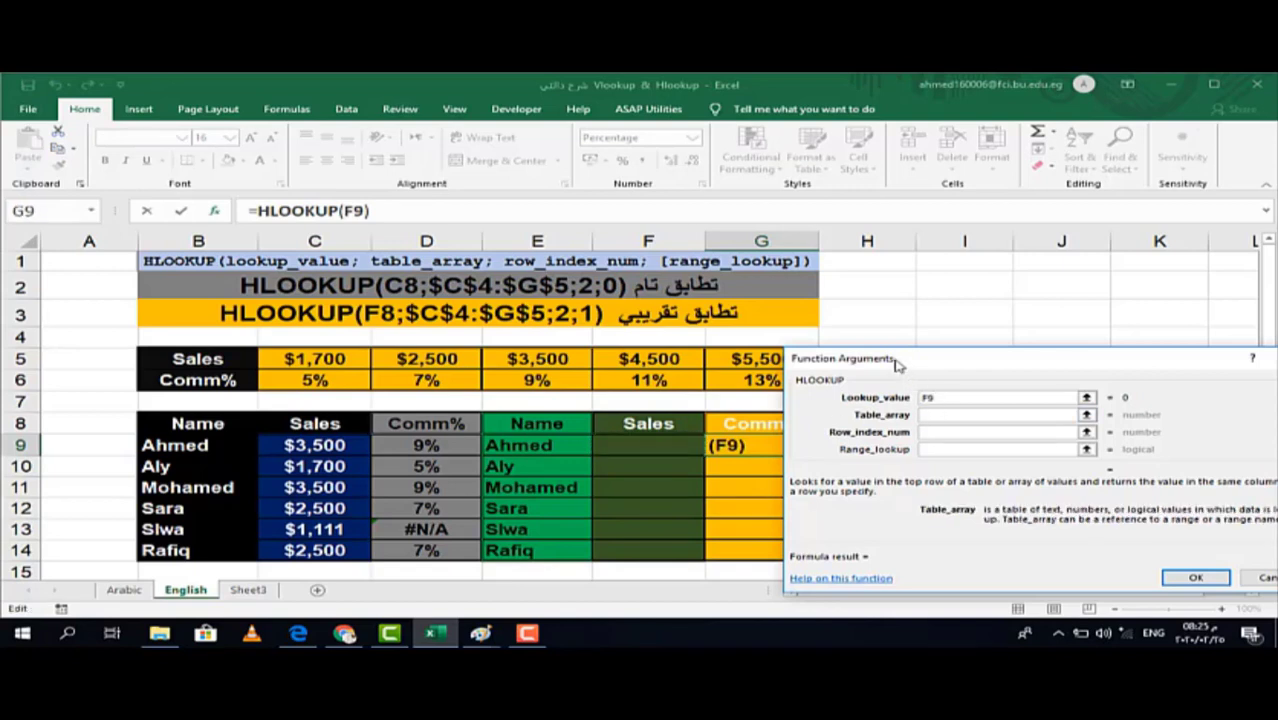
{"action": "left_click_drag", "start_coordinate": [897, 364], "coordinate": [955, 378]}
{"action": "left_click_drag", "start_coordinate": [761, 362], "coordinate": [213, 377]}
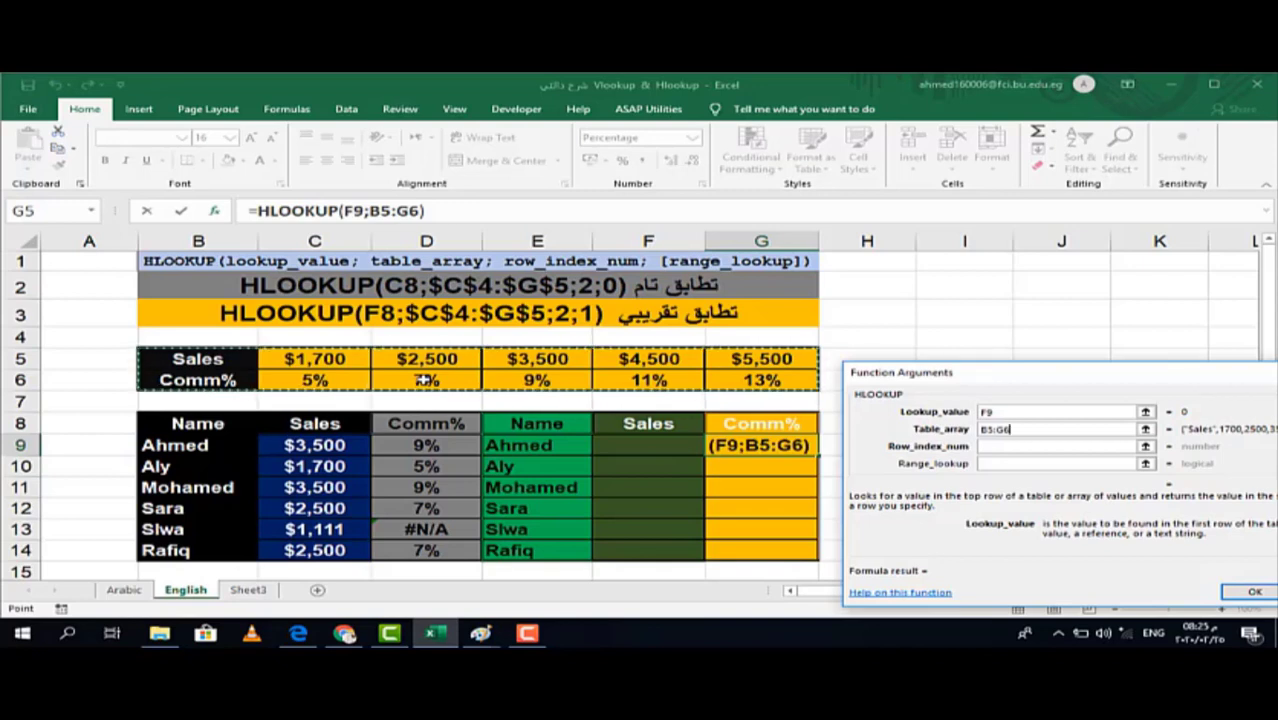
{"action": "left_click", "coordinate": [997, 445]}
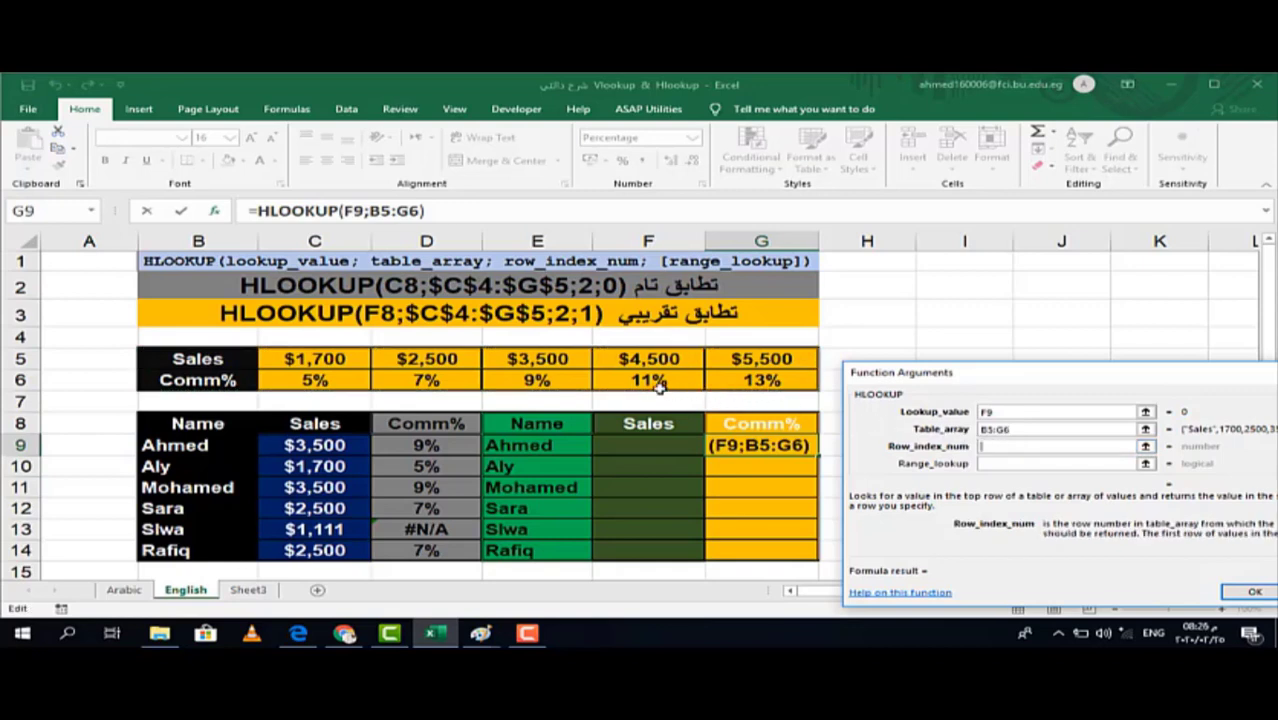
{"action": "type", "text": "2"}
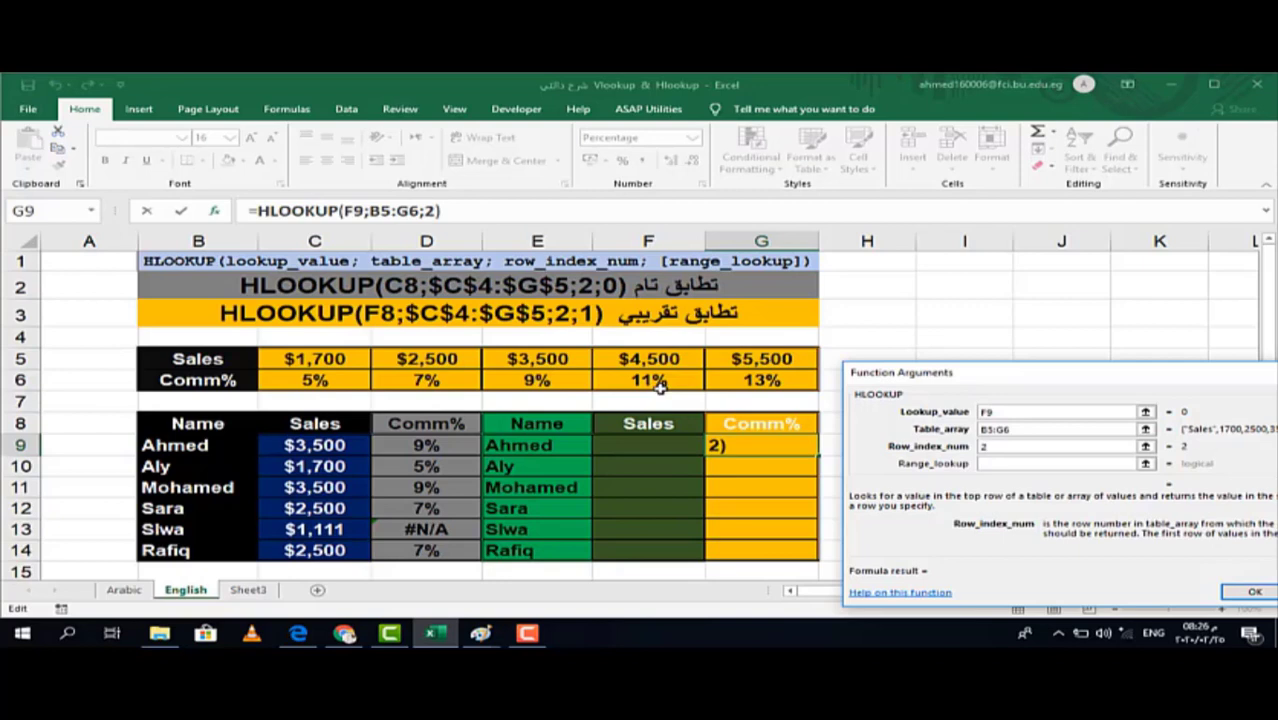
{"action": "left_click", "coordinate": [1017, 466]}
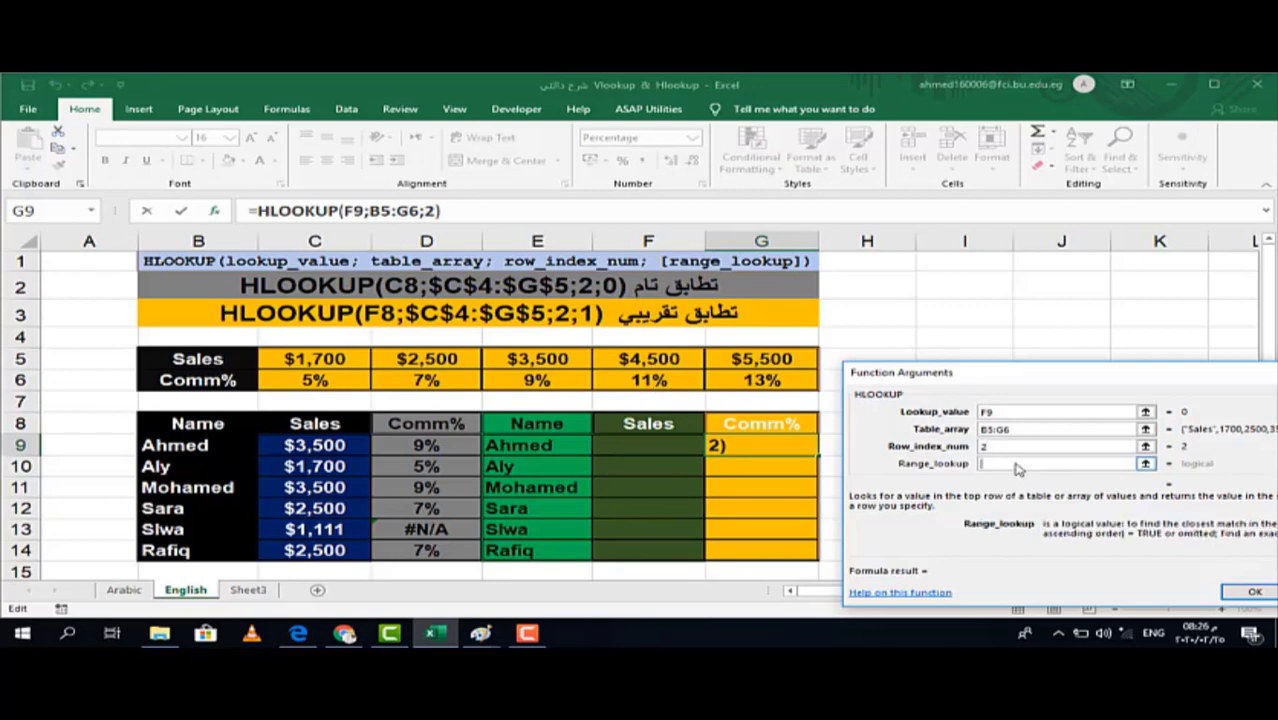
{"action": "type", "text": "1"}
{"action": "left_click_drag", "start_coordinate": [1074, 374], "coordinate": [1026, 332]}
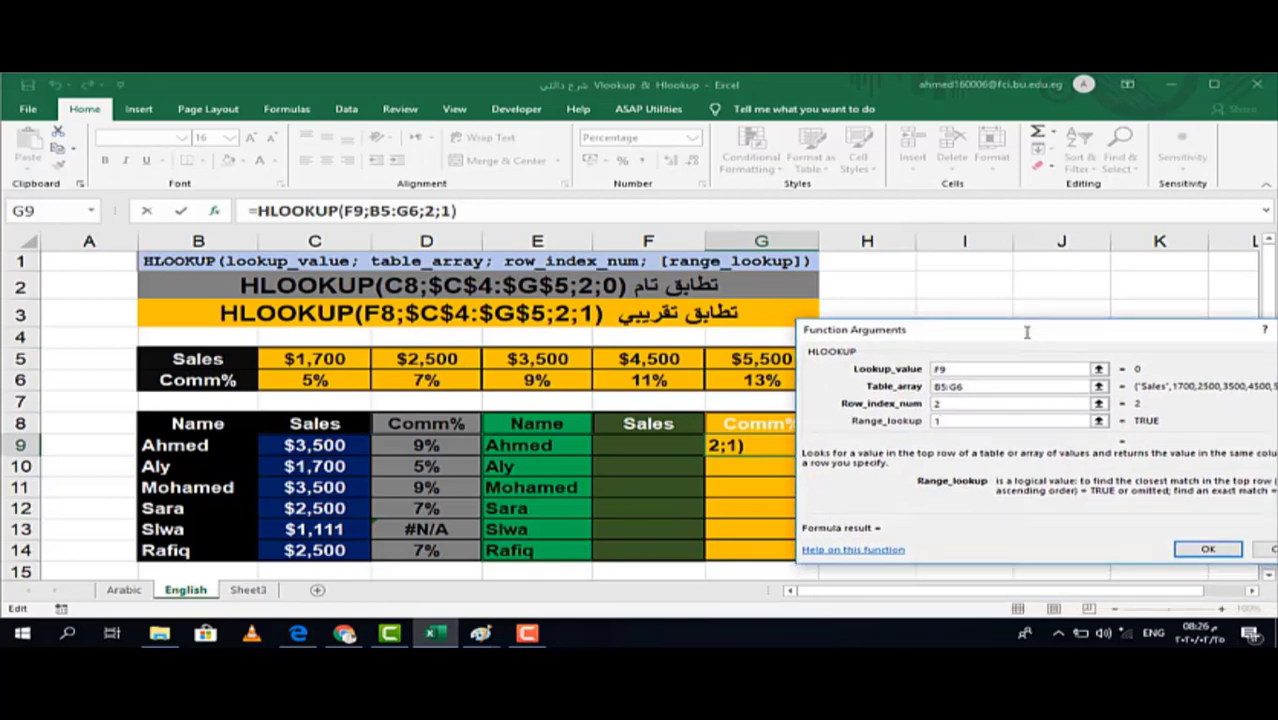
{"action": "left_click", "coordinate": [1212, 553]}
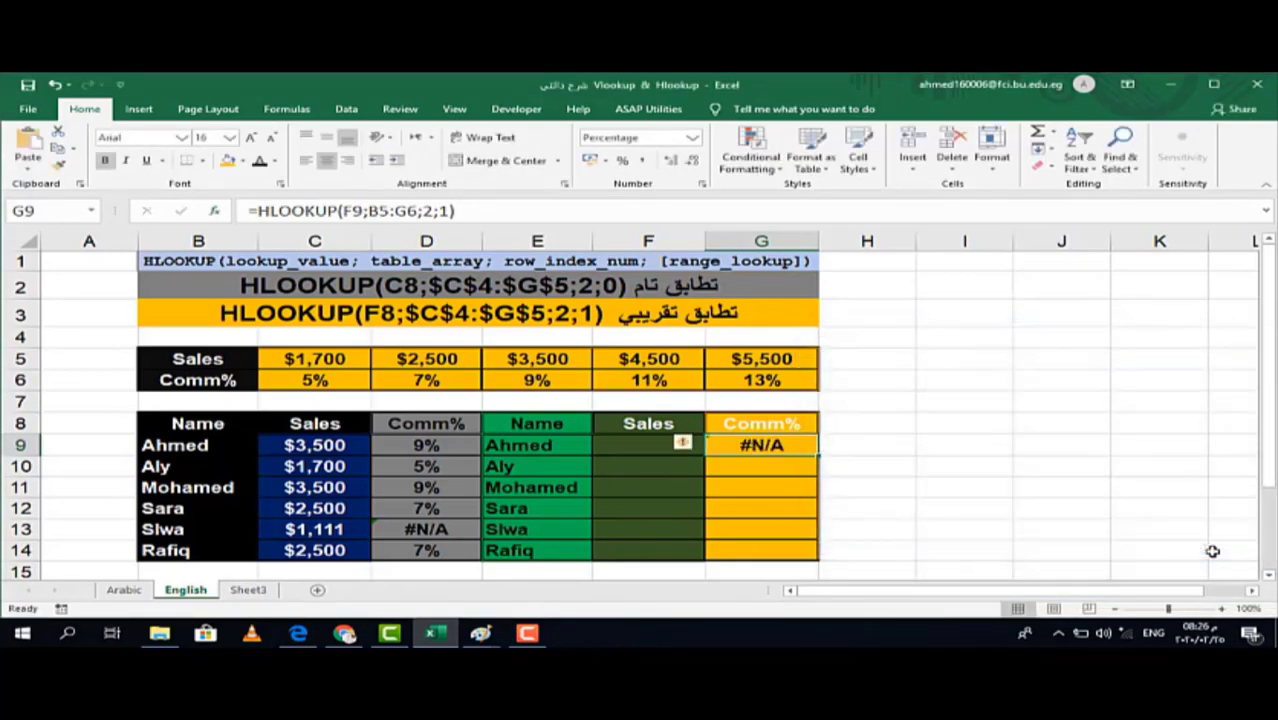
{"action": "left_click", "coordinate": [654, 443]}
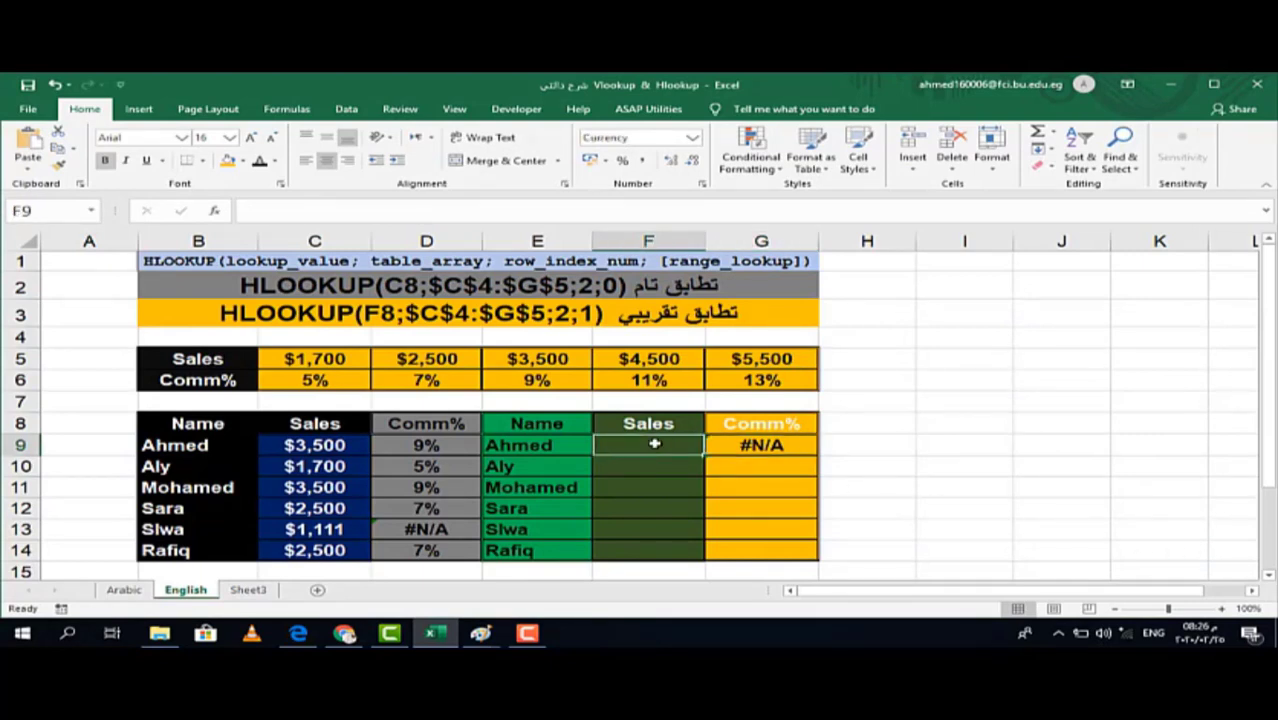
Step: Try sales values 2500, 2495 and 4000 in F9 against the approximate lookup
{"action": "type", "text": "2500"}
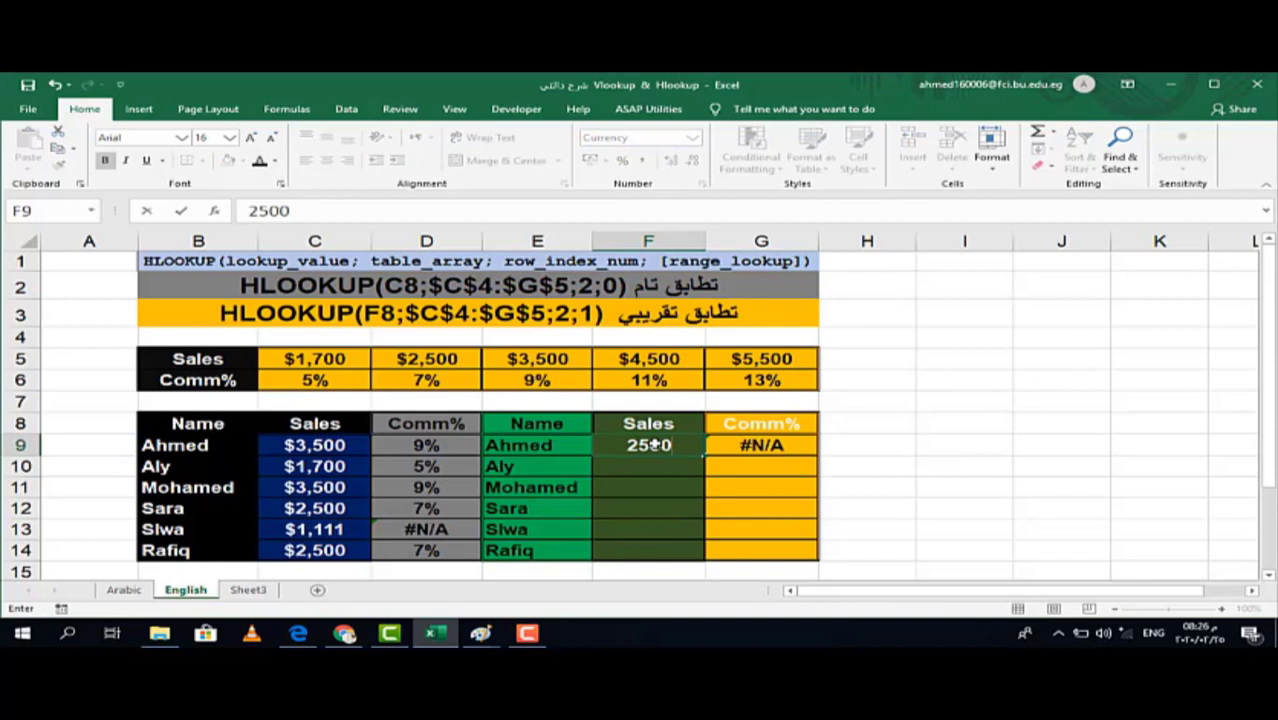
{"action": "key", "text": "Return"}
{"action": "left_click", "coordinate": [676, 448]}
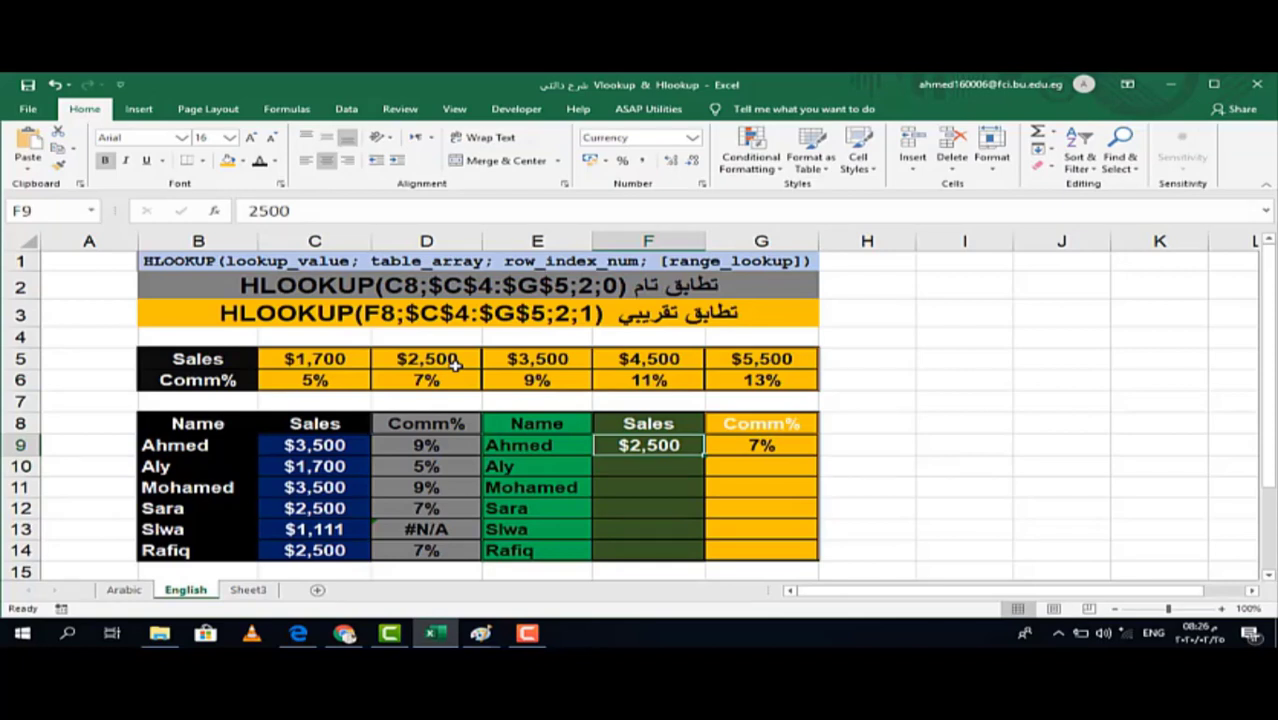
{"action": "type", "text": "2"}
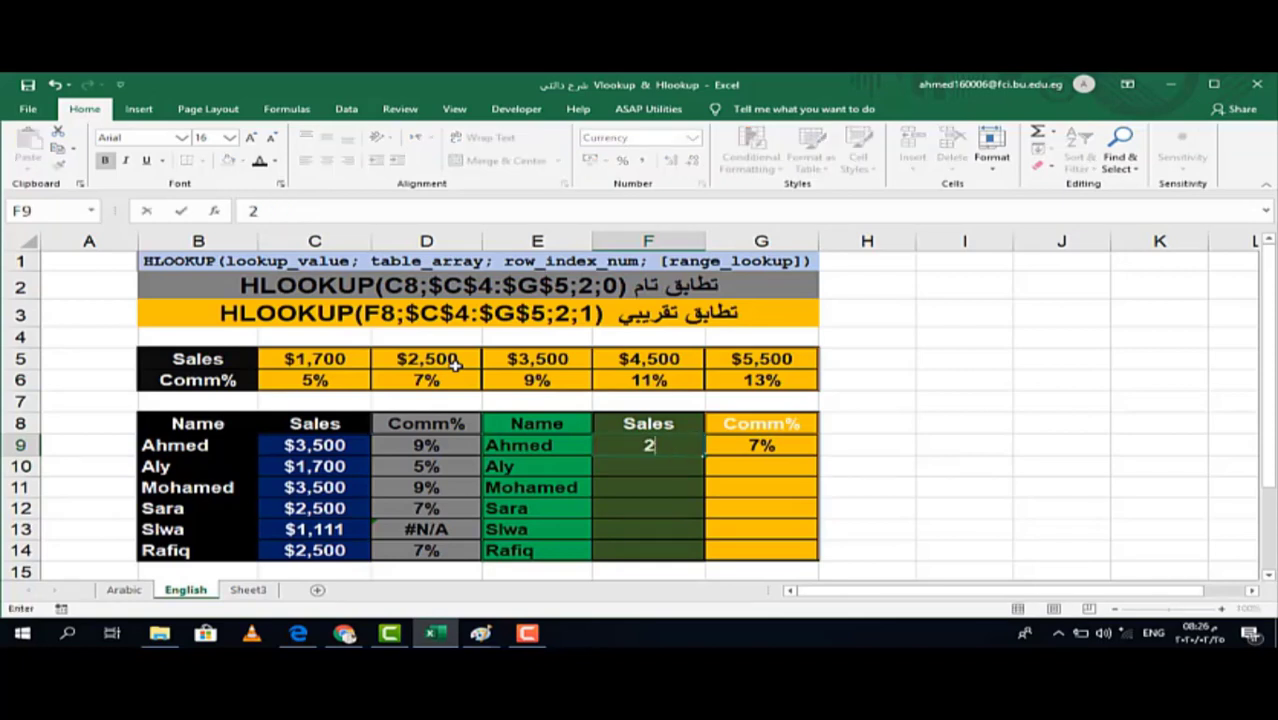
{"action": "type", "text": "495"}
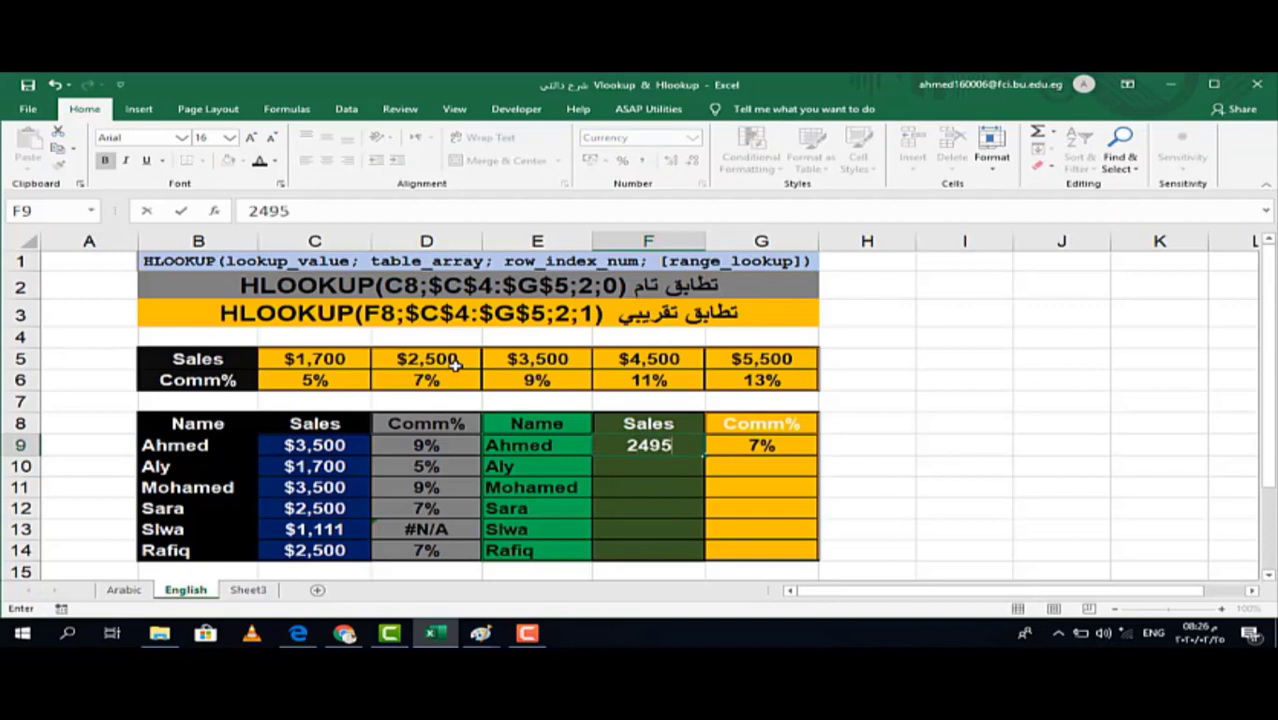
{"action": "key", "text": "Return"}
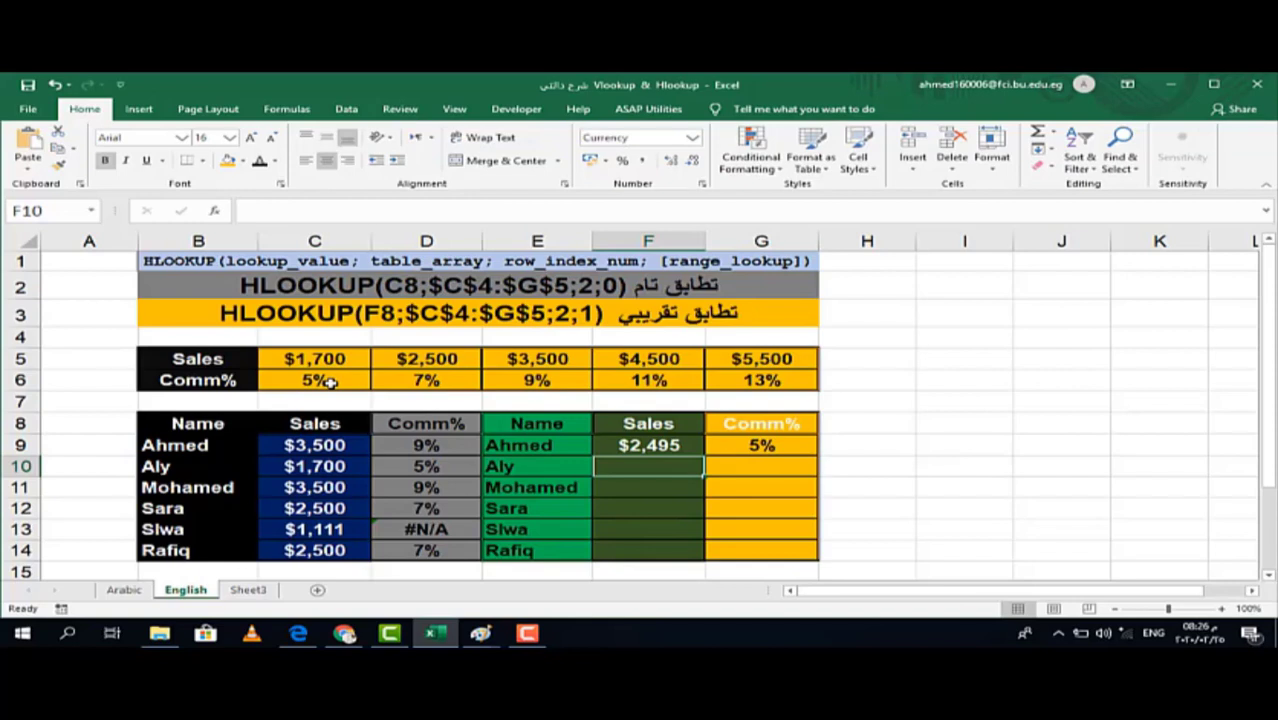
{"action": "left_click", "coordinate": [664, 446]}
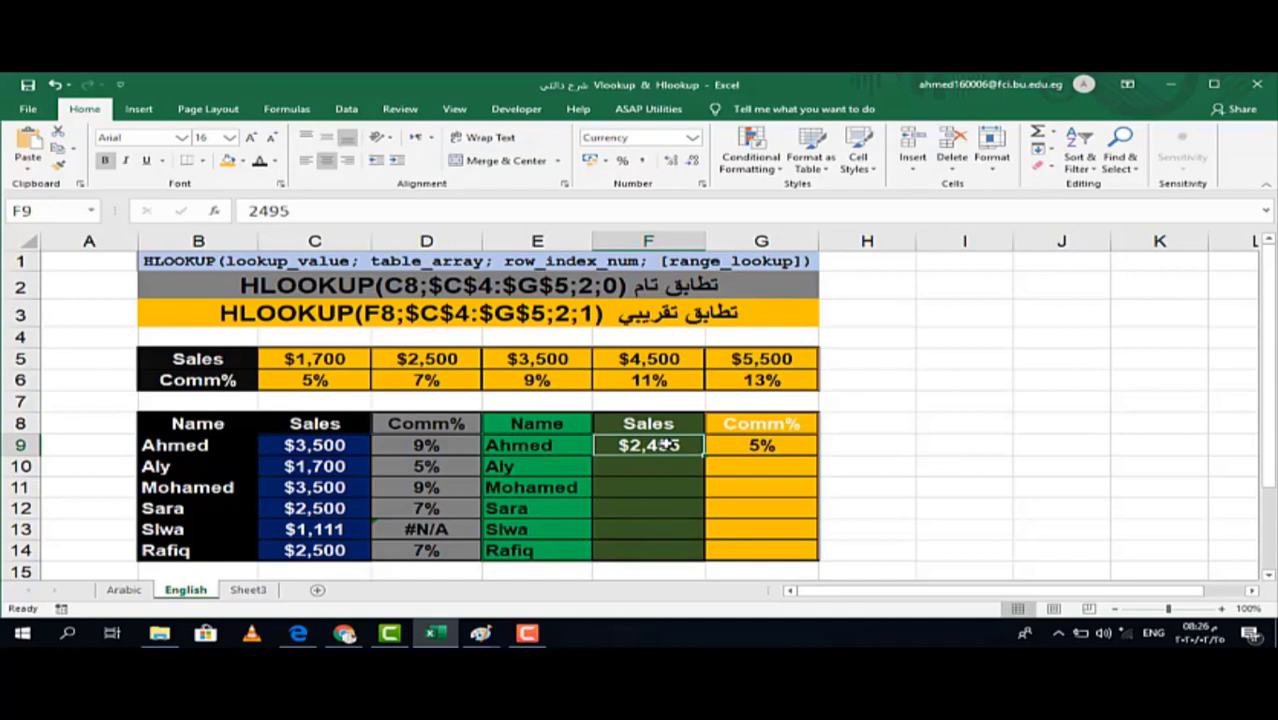
{"action": "type", "text": "4000"}
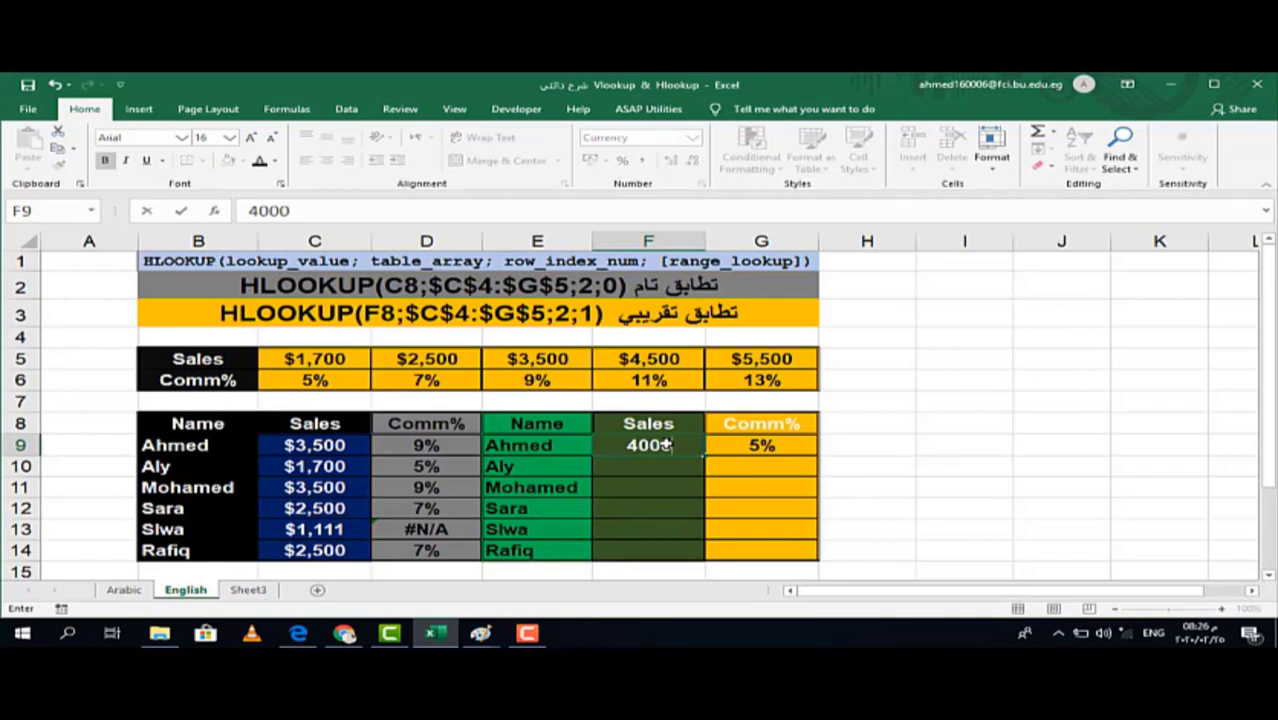
{"action": "key", "text": "Return"}
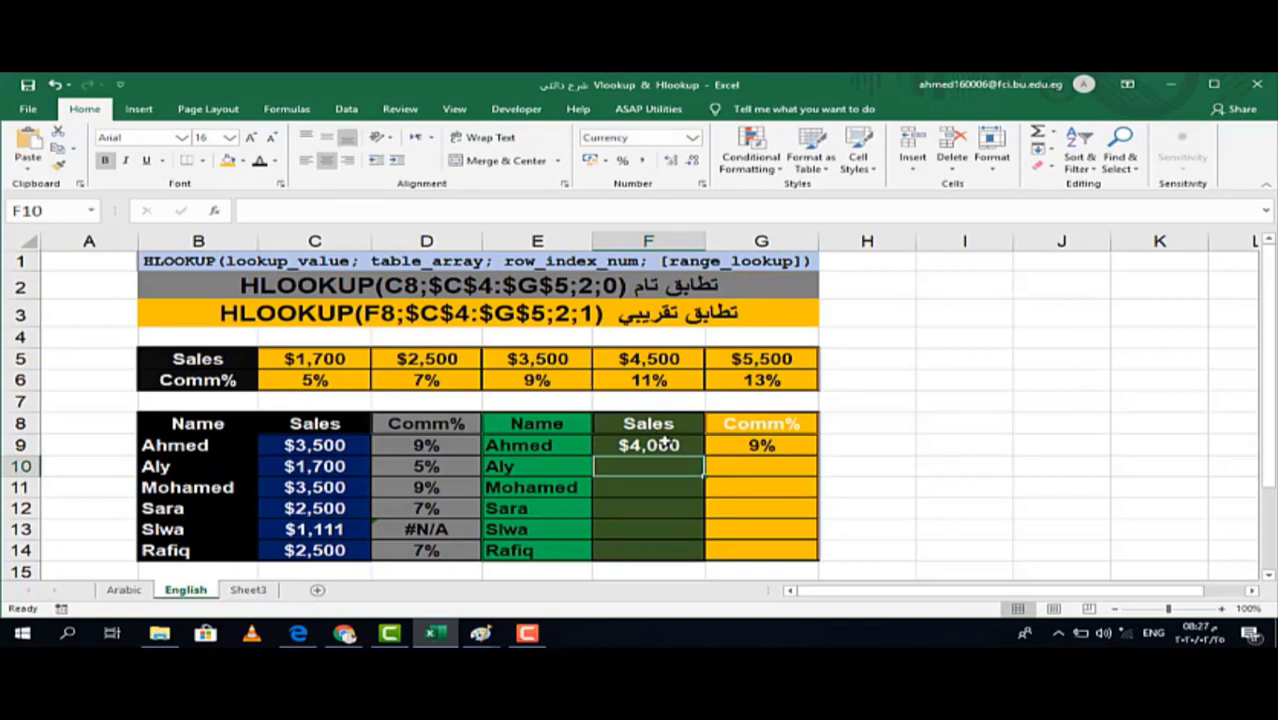
Step: Restore F9 to 2500 and enter 124,000 in F10
{"action": "left_click", "coordinate": [668, 445]}
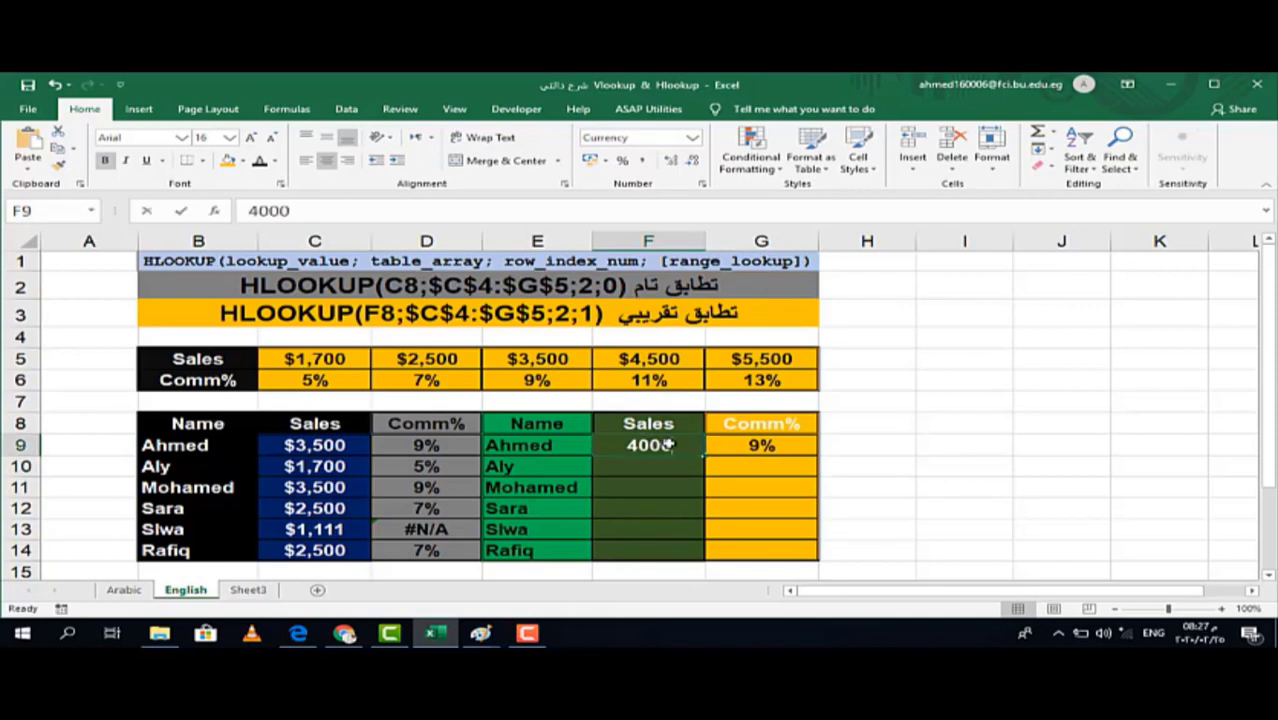
{"action": "type", "text": "2500"}
{"action": "key", "text": "Return"}
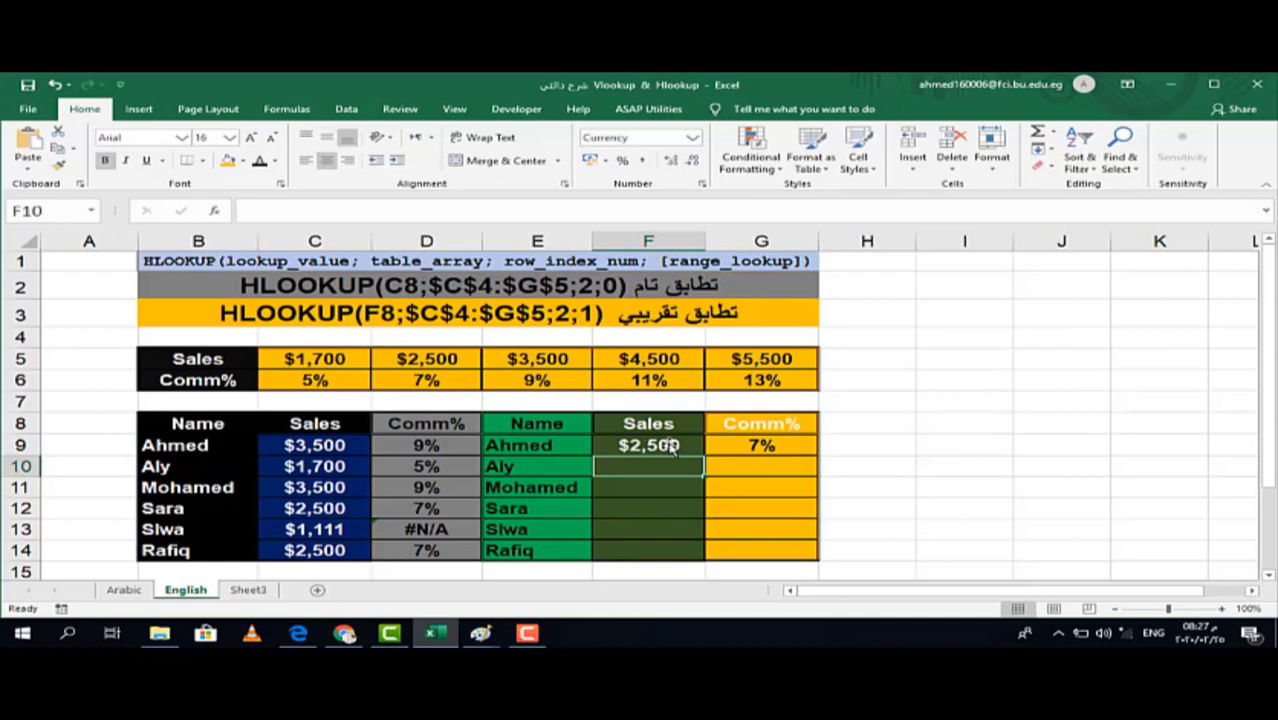
{"action": "type", "text": "12"}
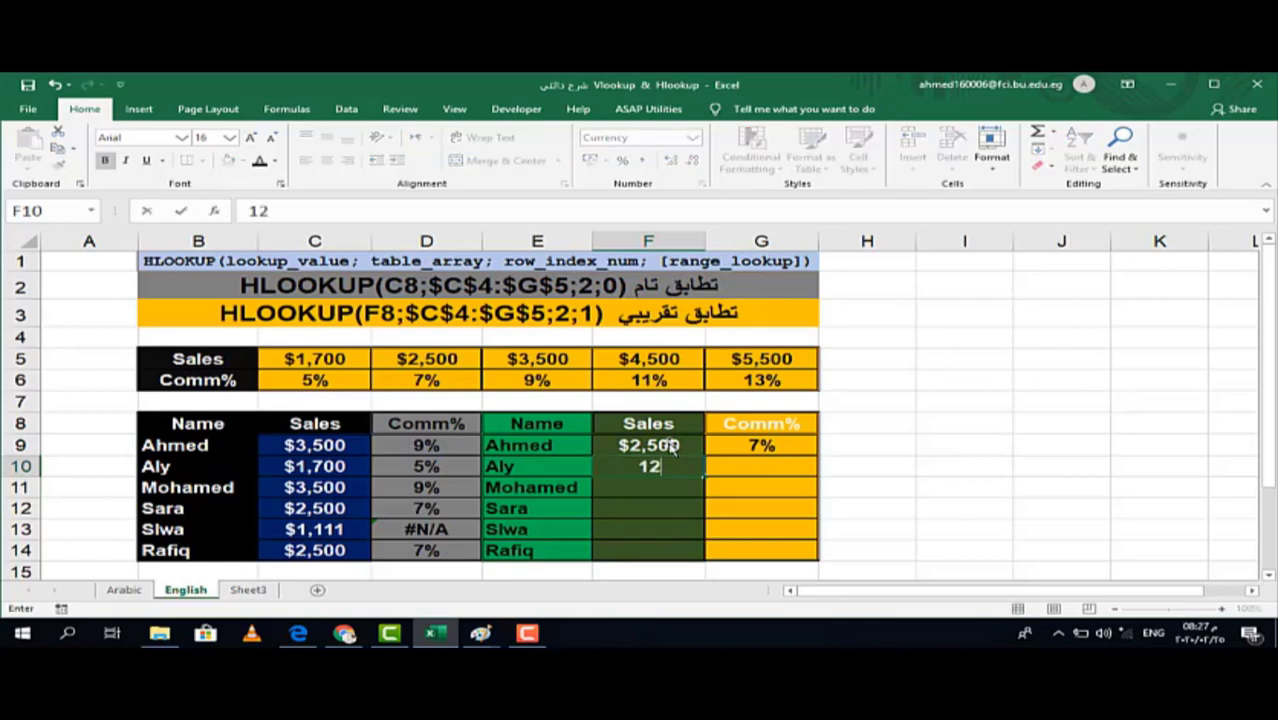
{"action": "type", "text": "4,000"}
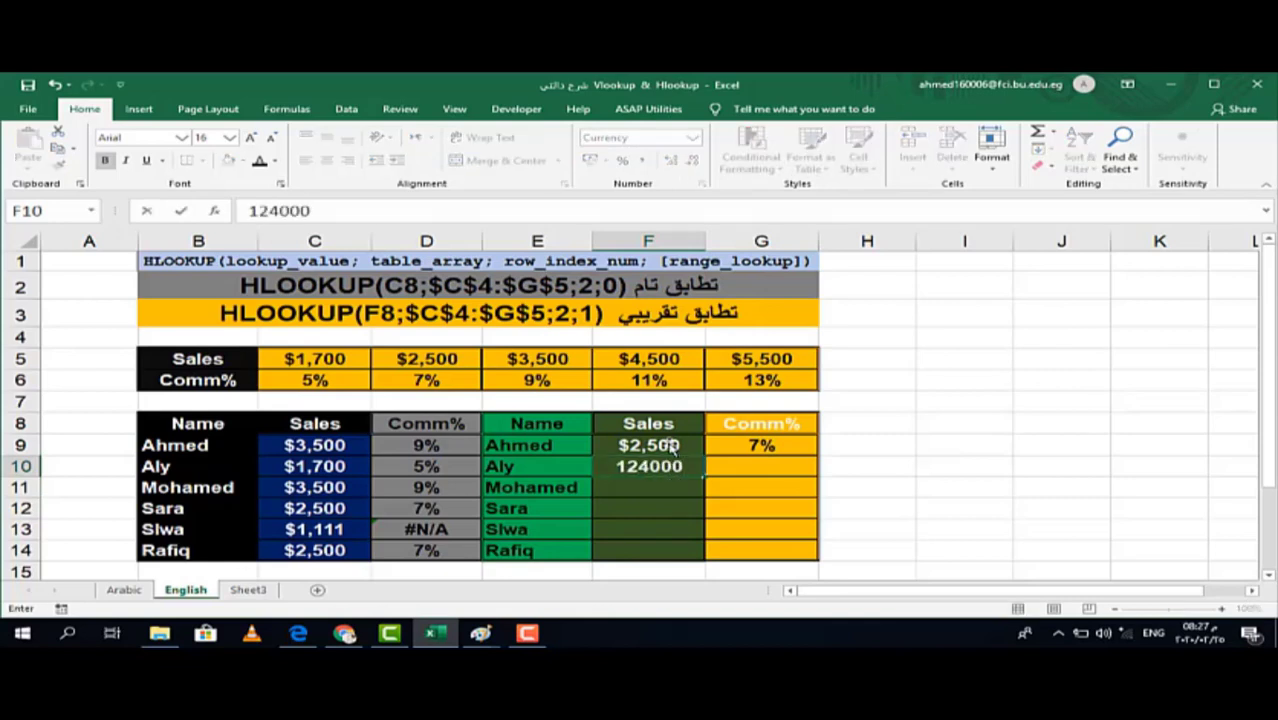
{"action": "key", "text": "Return"}
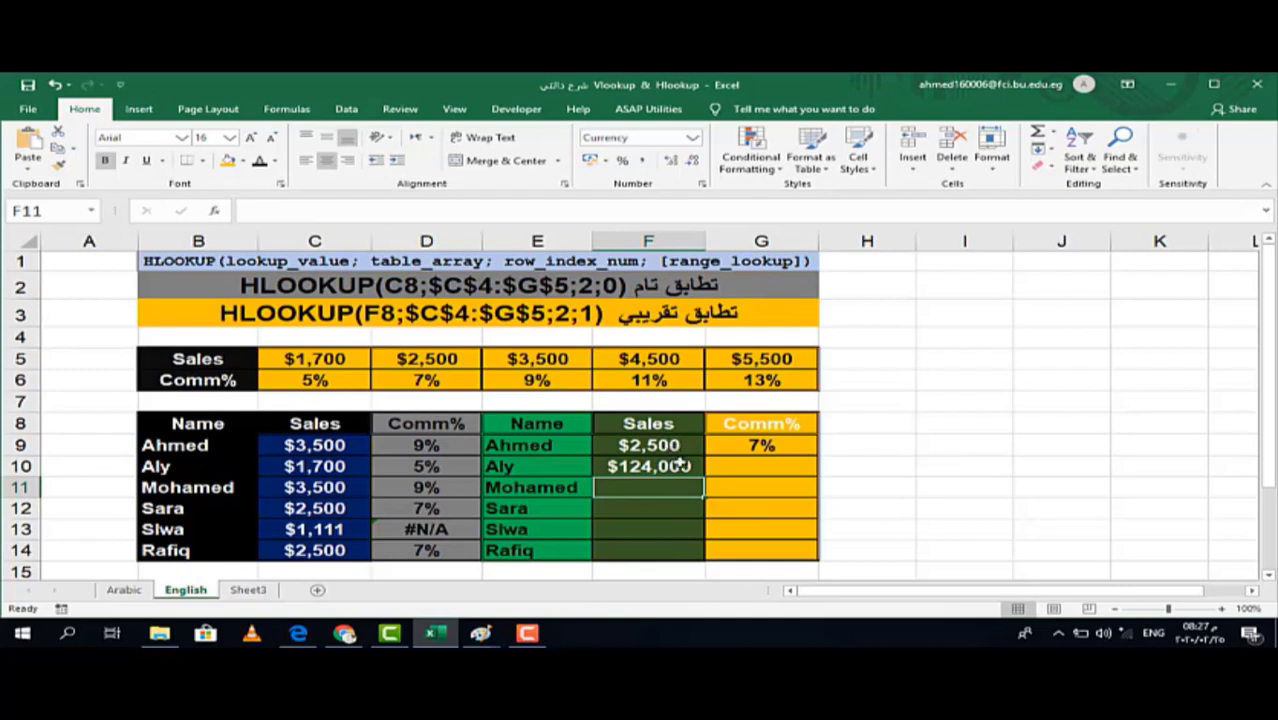
{"action": "left_click", "coordinate": [680, 466]}
Step: Change G9's table reference to the absolute $B$5:$G$6
{"action": "left_click", "coordinate": [762, 447]}
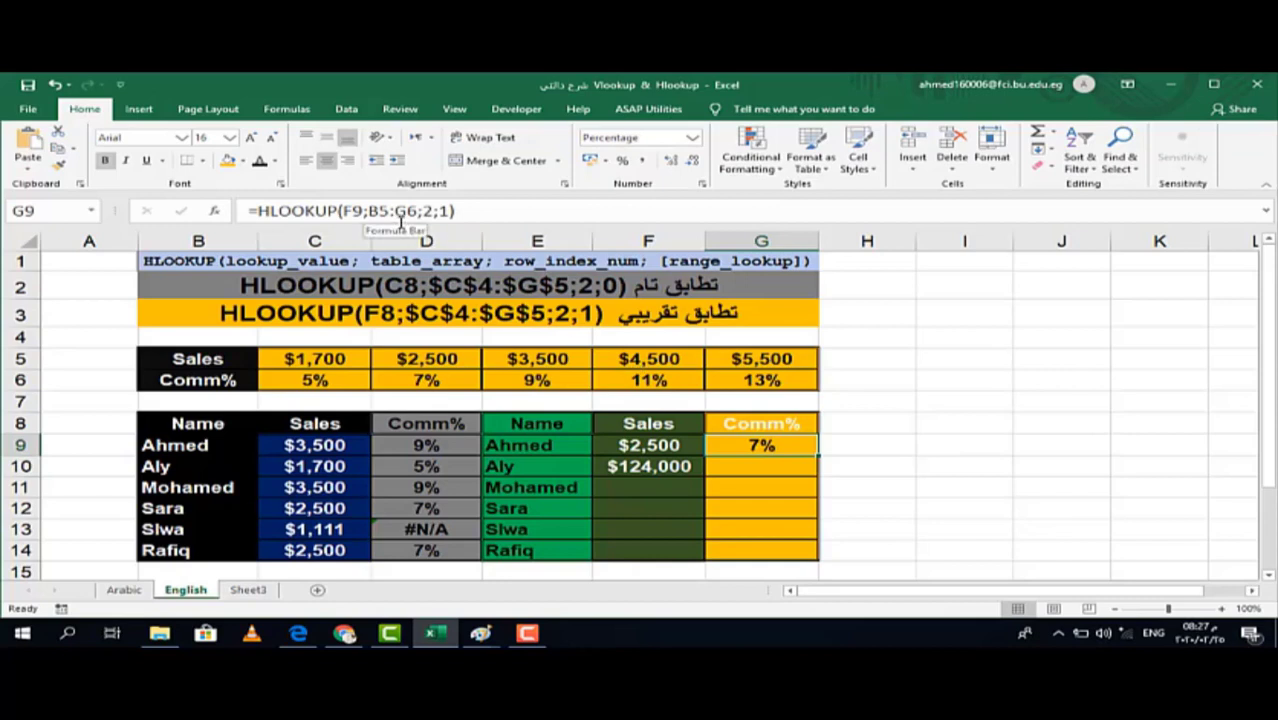
{"action": "left_click_drag", "start_coordinate": [368, 211], "coordinate": [418, 211]}
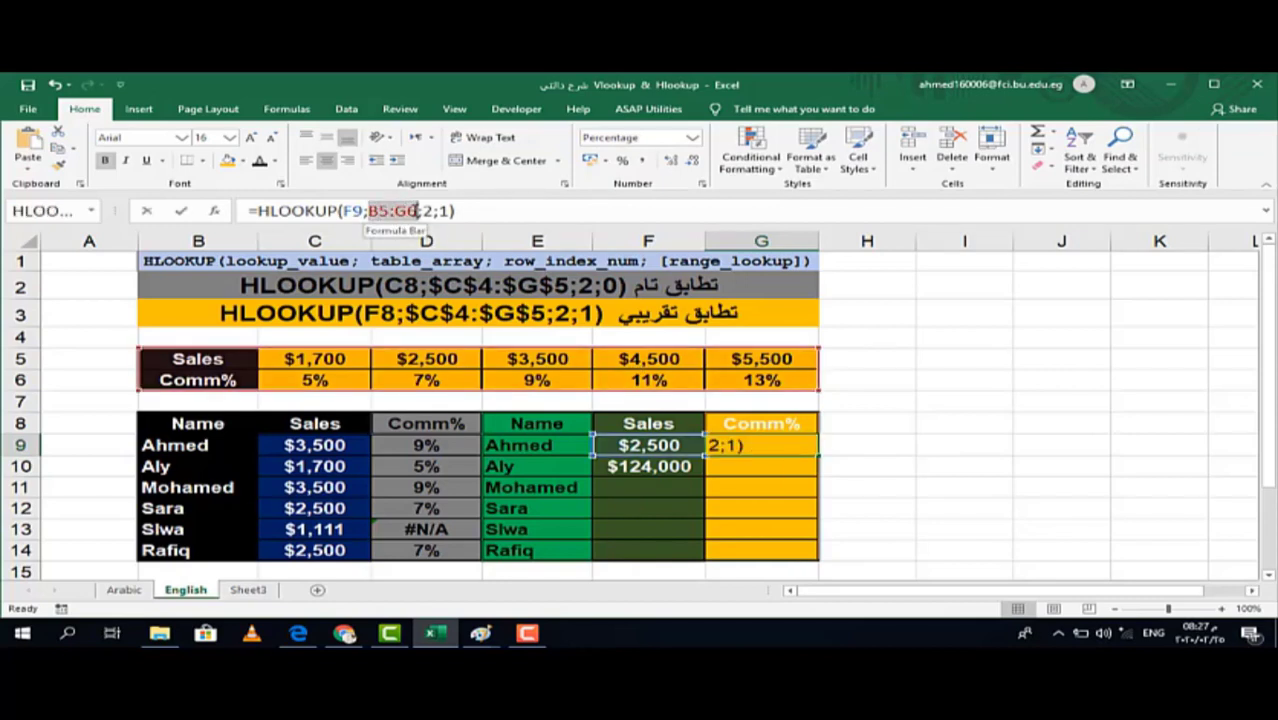
{"action": "key", "text": "F4"}
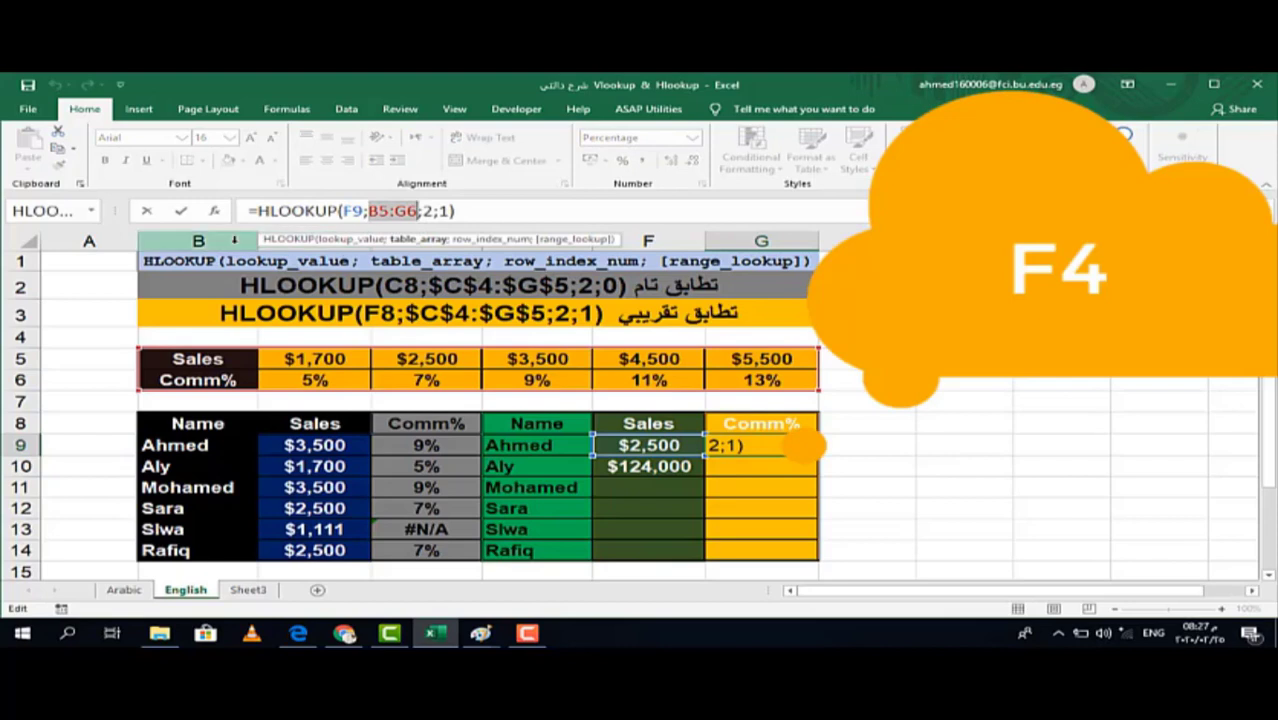
{"action": "key", "text": "F4"}
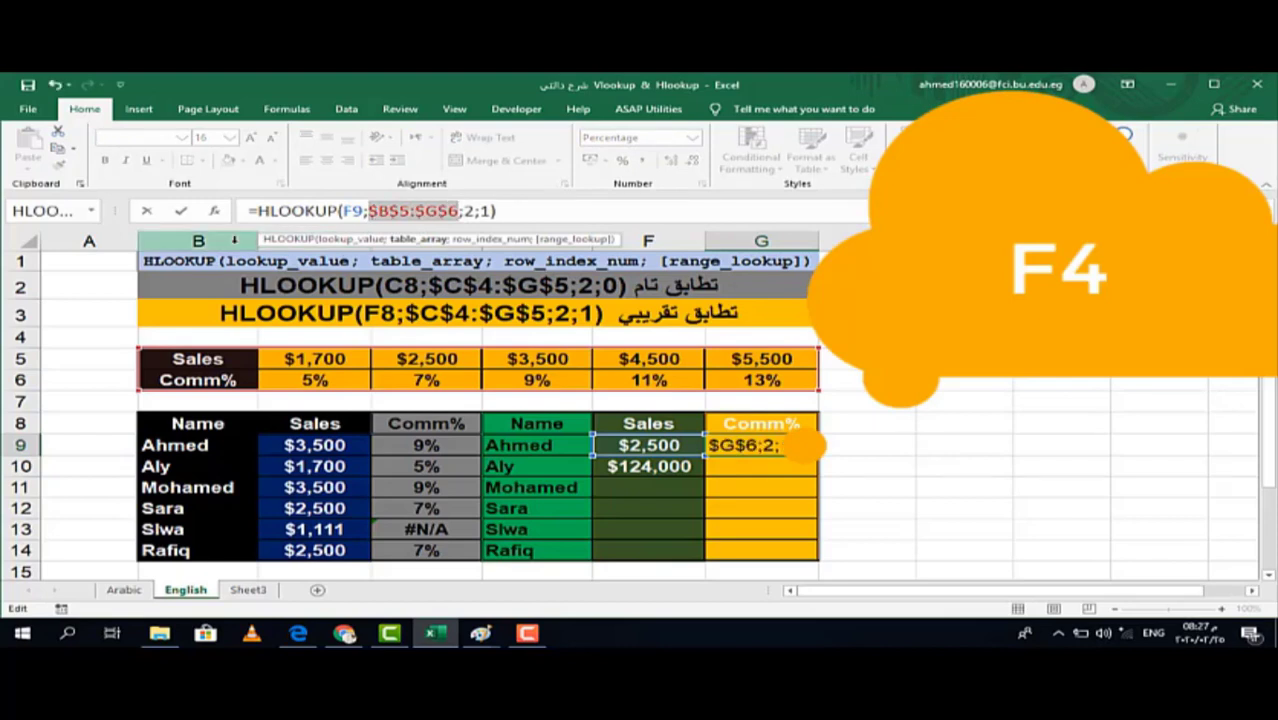
{"action": "key", "text": "Return"}
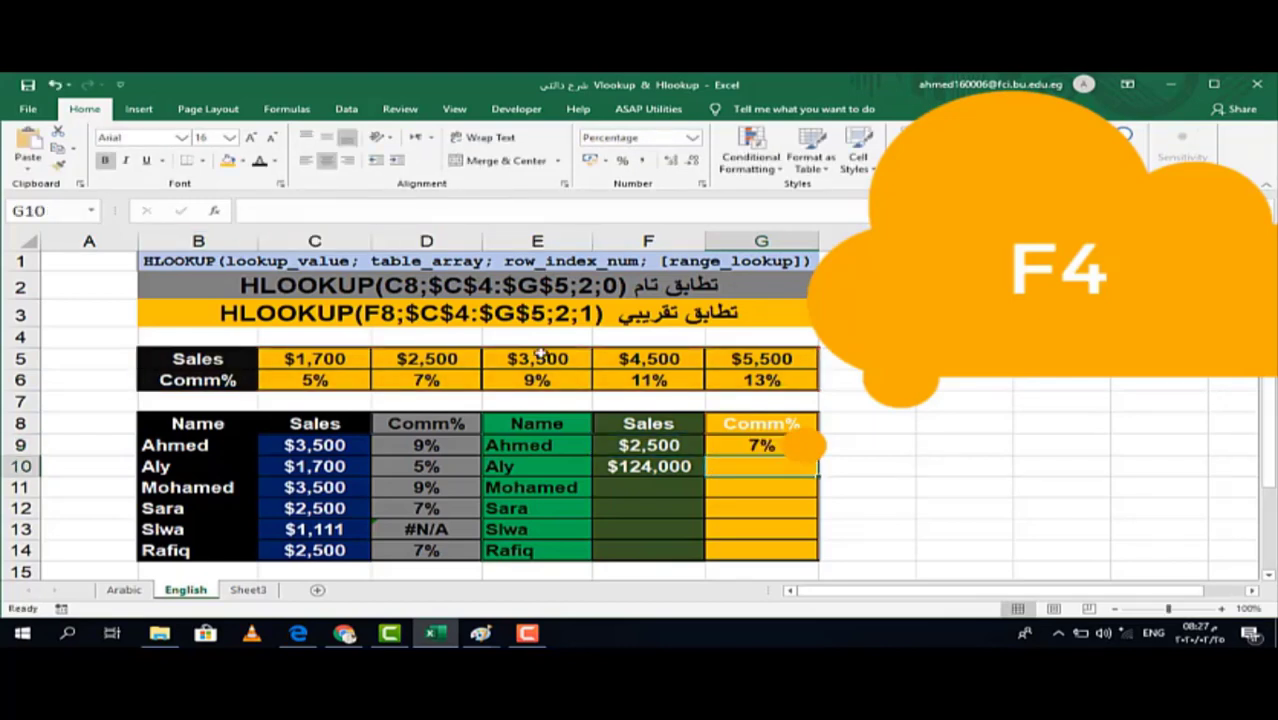
Step: Copy G9's formula down through G14 and check G10's copy
{"action": "left_click", "coordinate": [765, 446]}
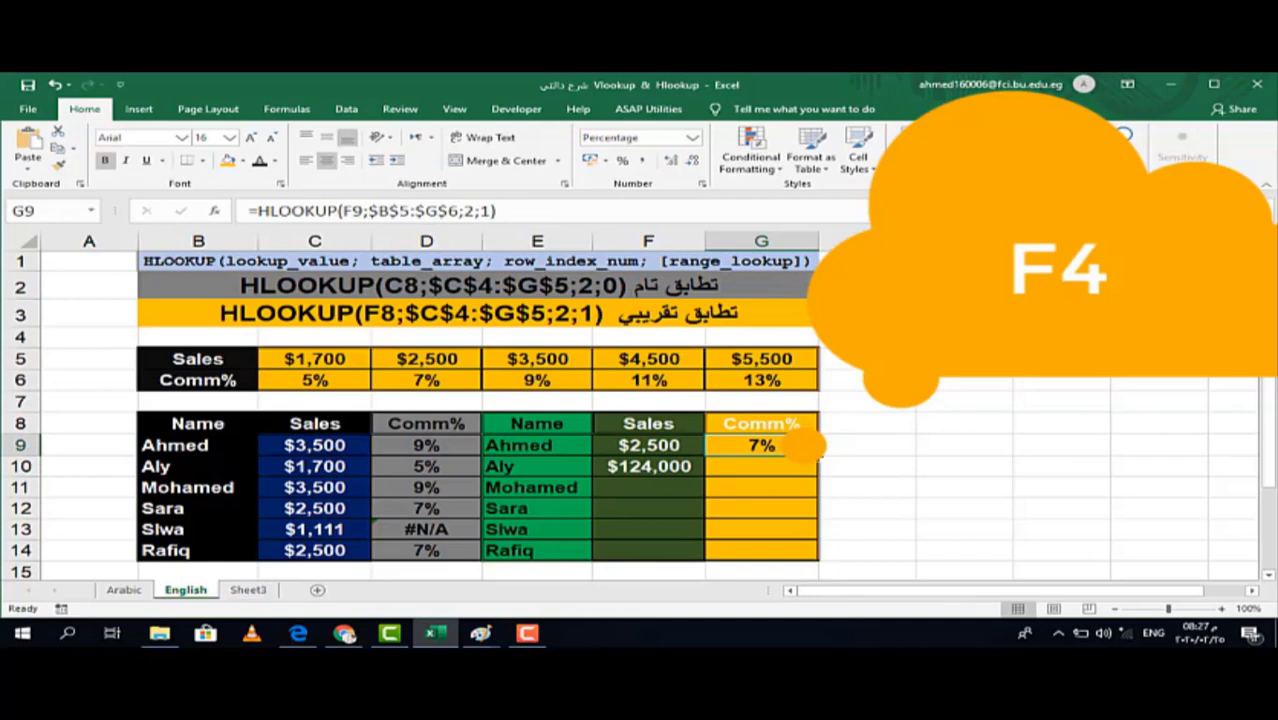
{"action": "left_click_drag", "start_coordinate": [814, 455], "coordinate": [809, 552]}
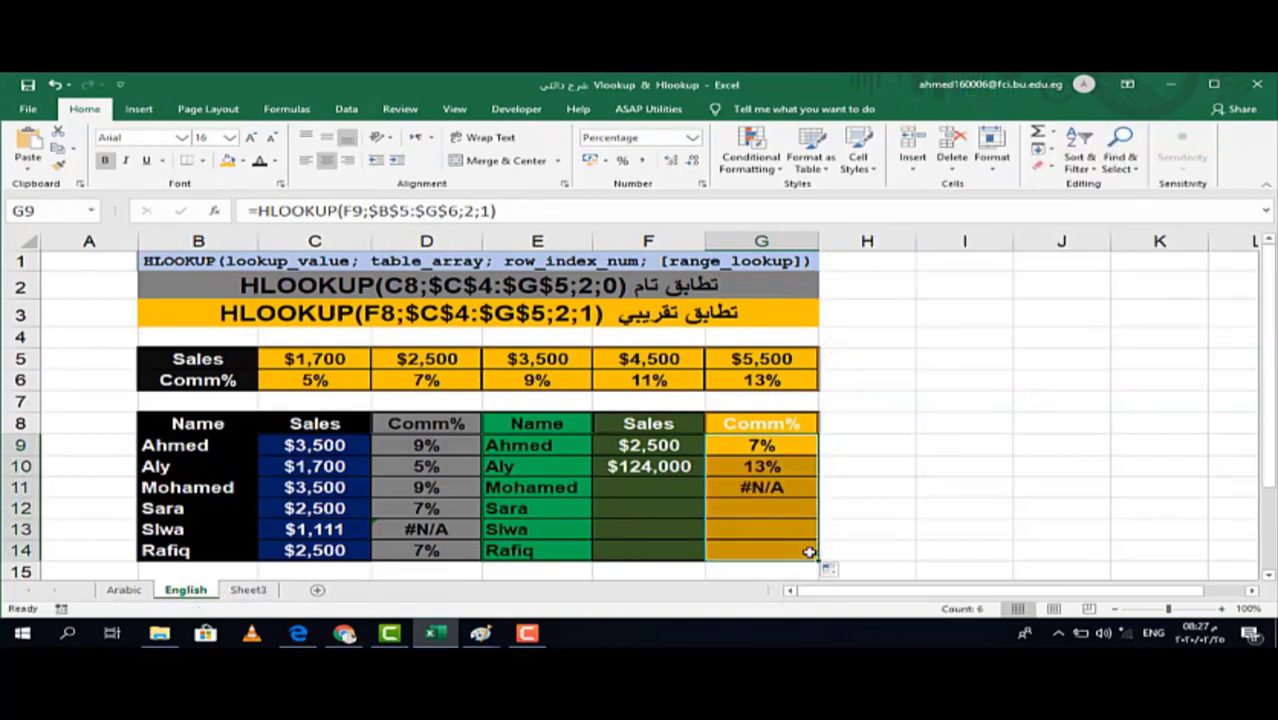
{"action": "left_click", "coordinate": [780, 466]}
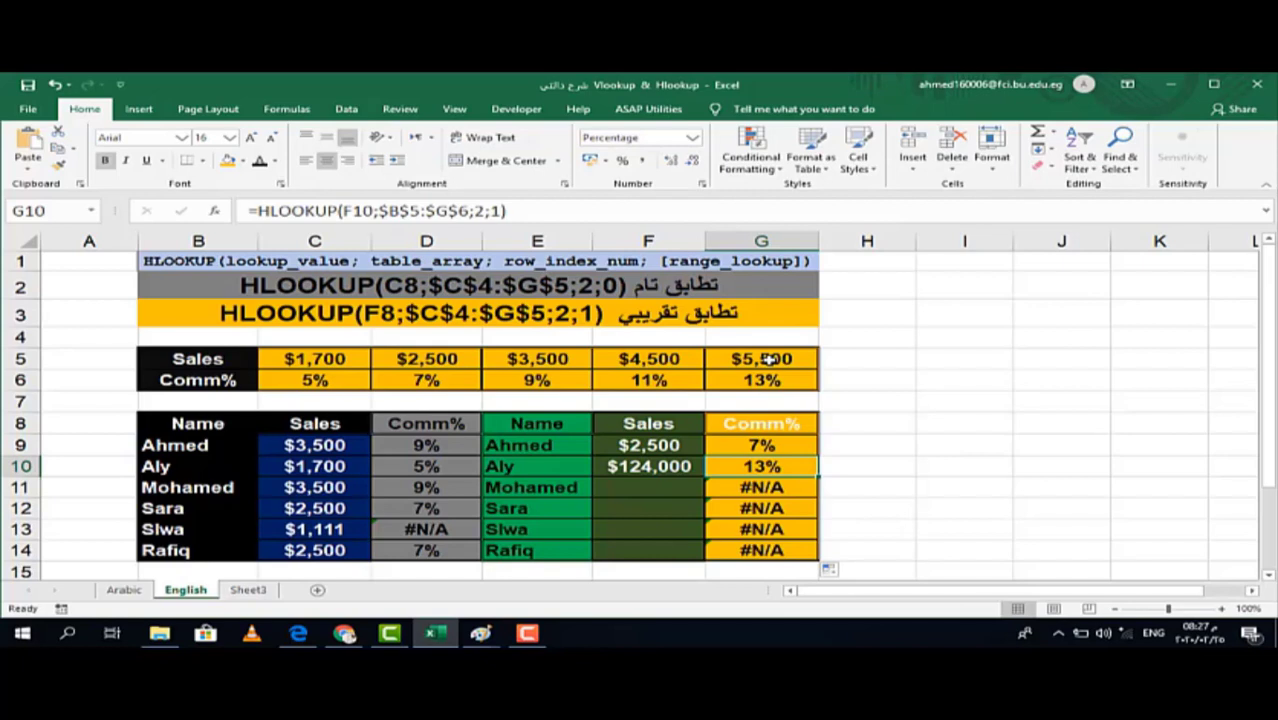
Step: Enter $4,700 as the sales value in F10
{"action": "left_click", "coordinate": [668, 467]}
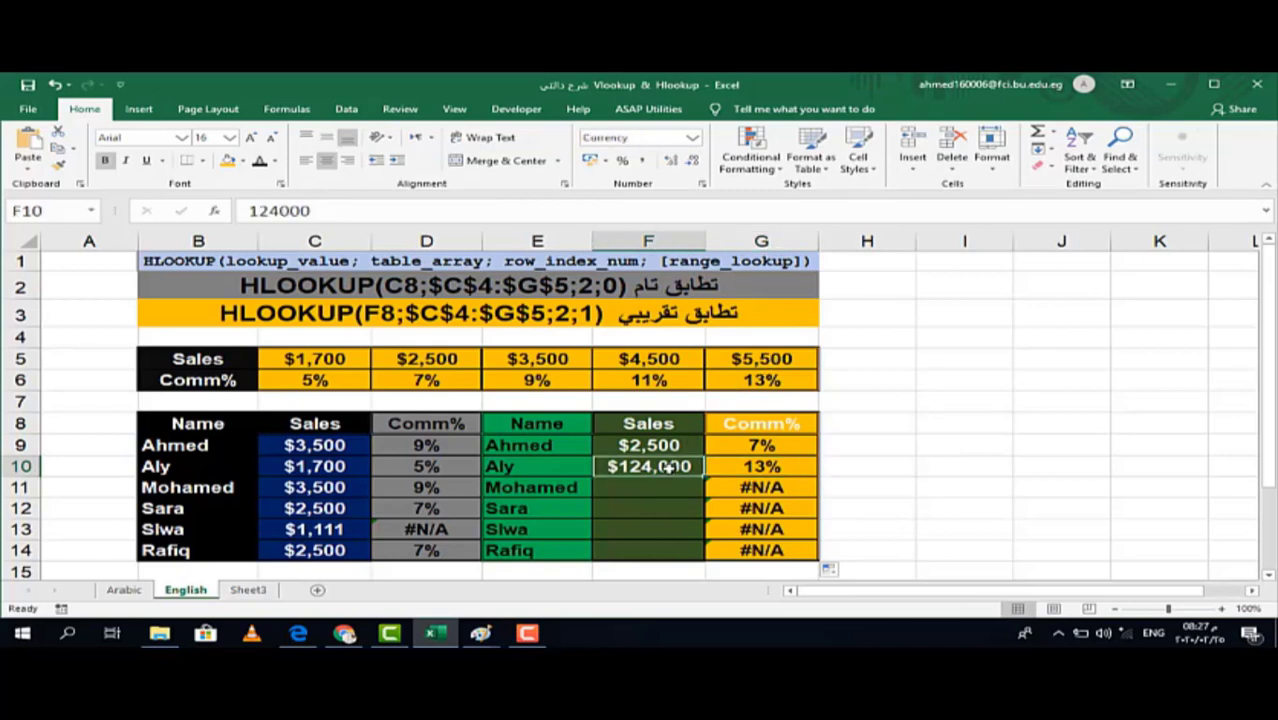
{"action": "type", "text": "470"}
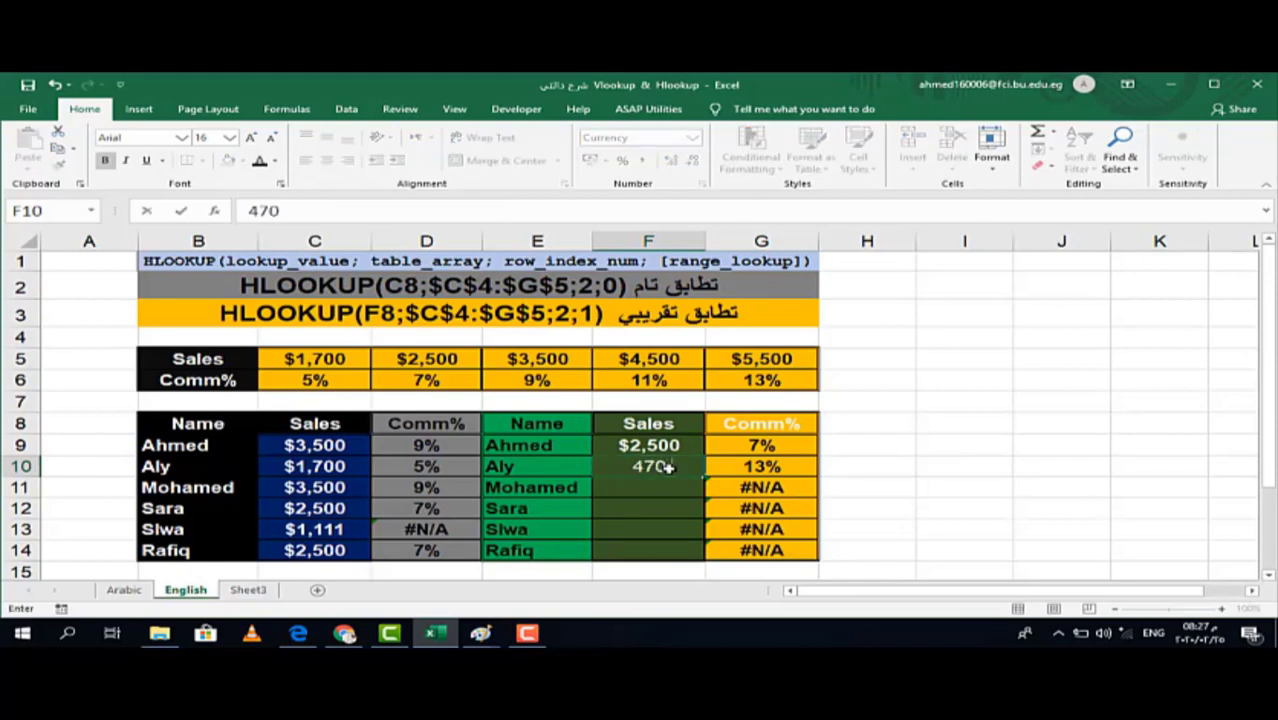
{"action": "type", "text": "0"}
{"action": "key", "text": "Return"}
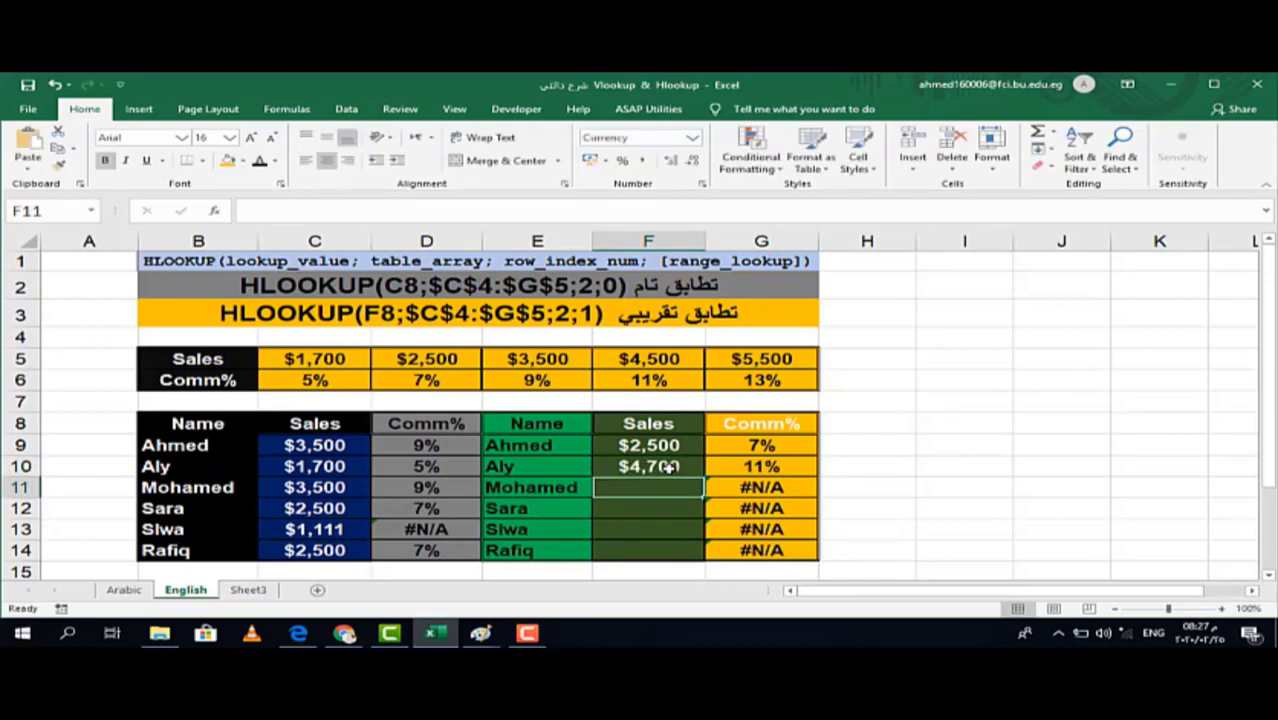
Step: Type 39000 into the F6 rate cell, then undo it to keep 11%
{"action": "left_click", "coordinate": [652, 383]}
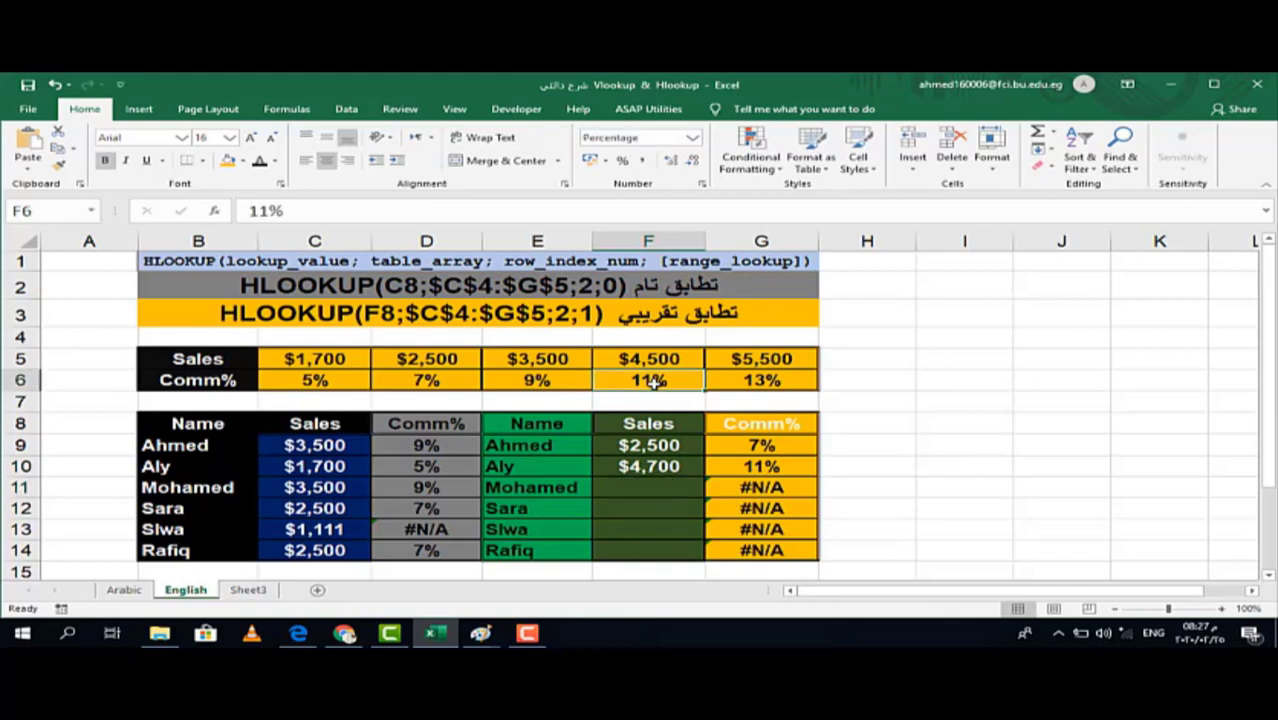
{"action": "type", "text": "39"}
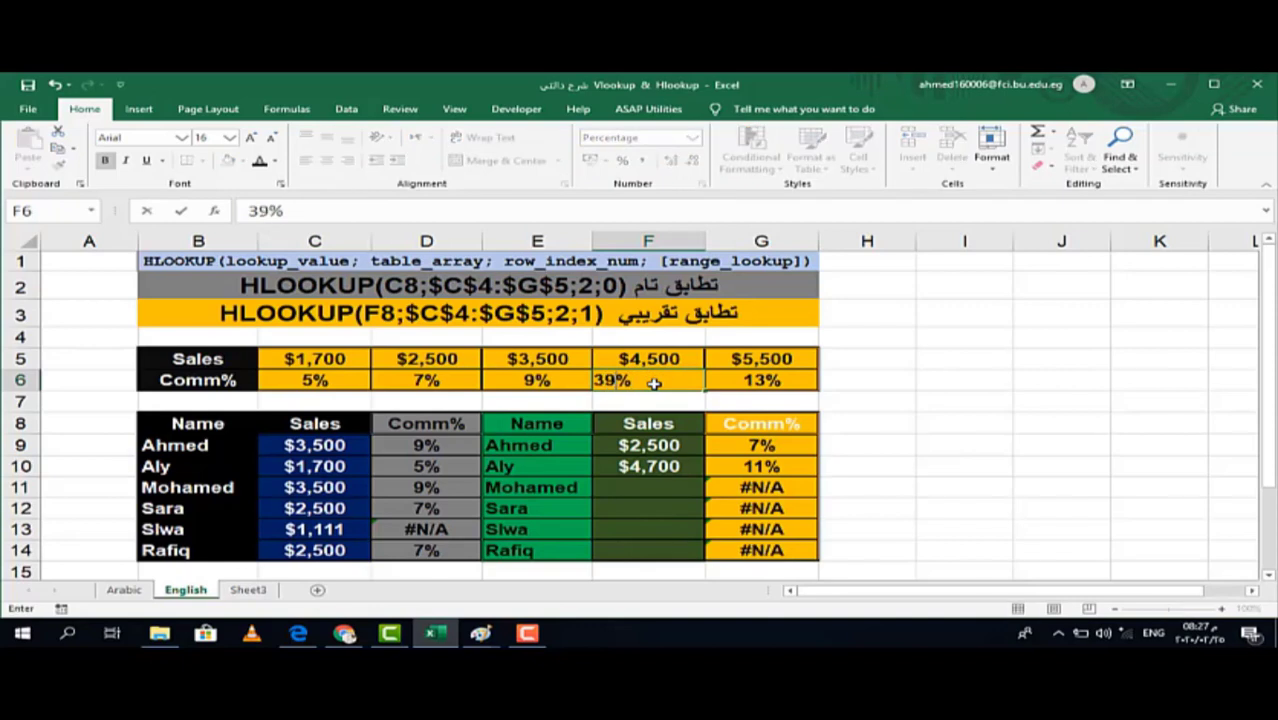
{"action": "type", "text": "000"}
{"action": "left_click", "coordinate": [666, 468]}
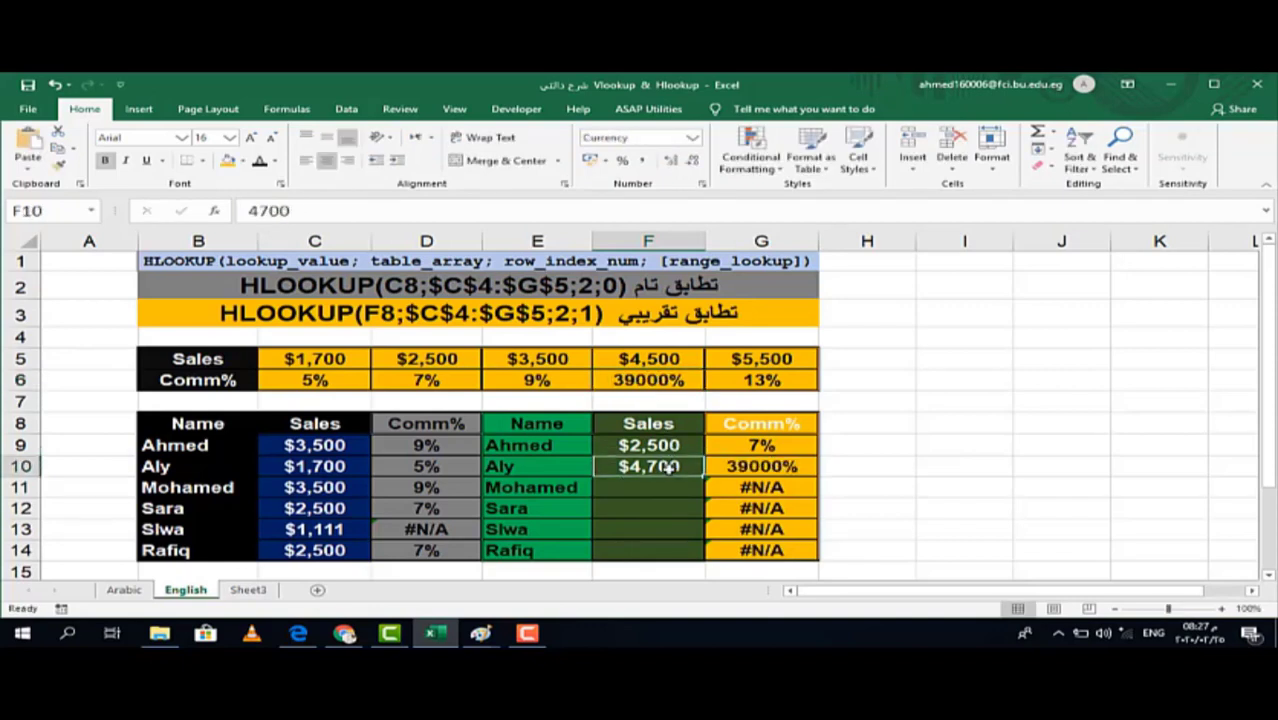
{"action": "left_click", "coordinate": [55, 86]}
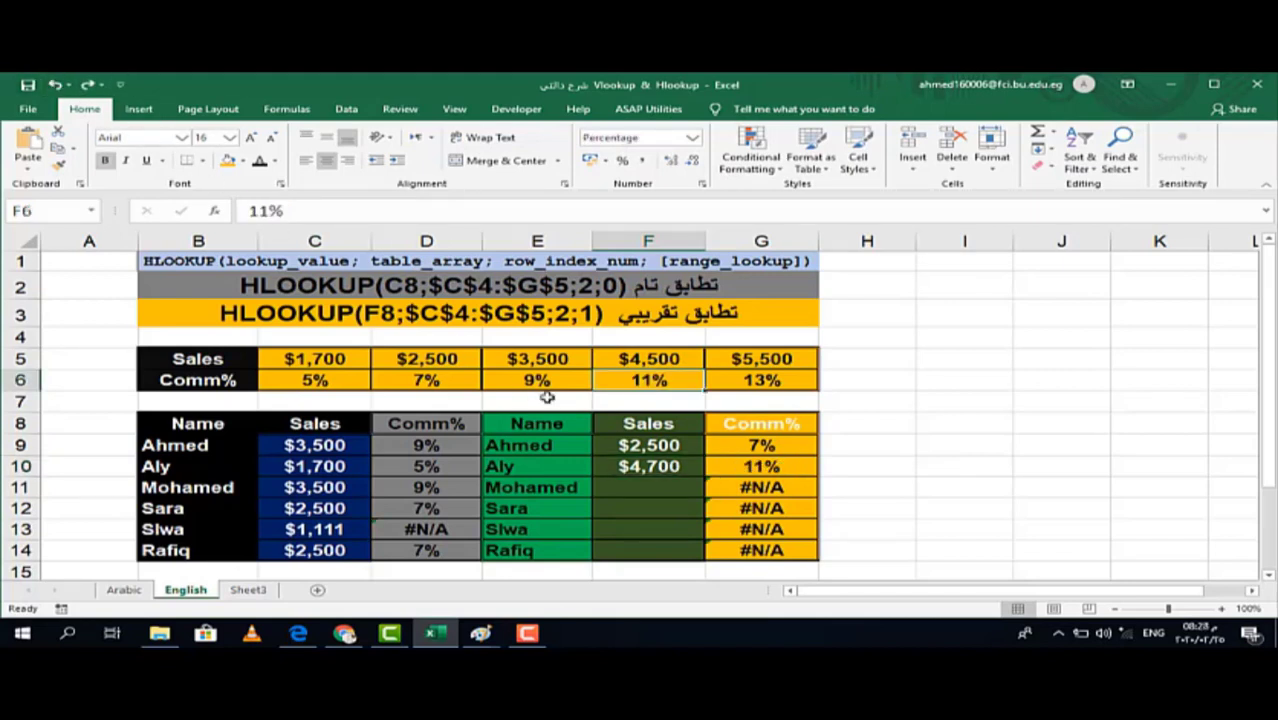
Step: Set F10's sales to $3,900 so the approximate lookup returns 9%
{"action": "left_click", "coordinate": [650, 466]}
{"action": "type", "text": "3"}
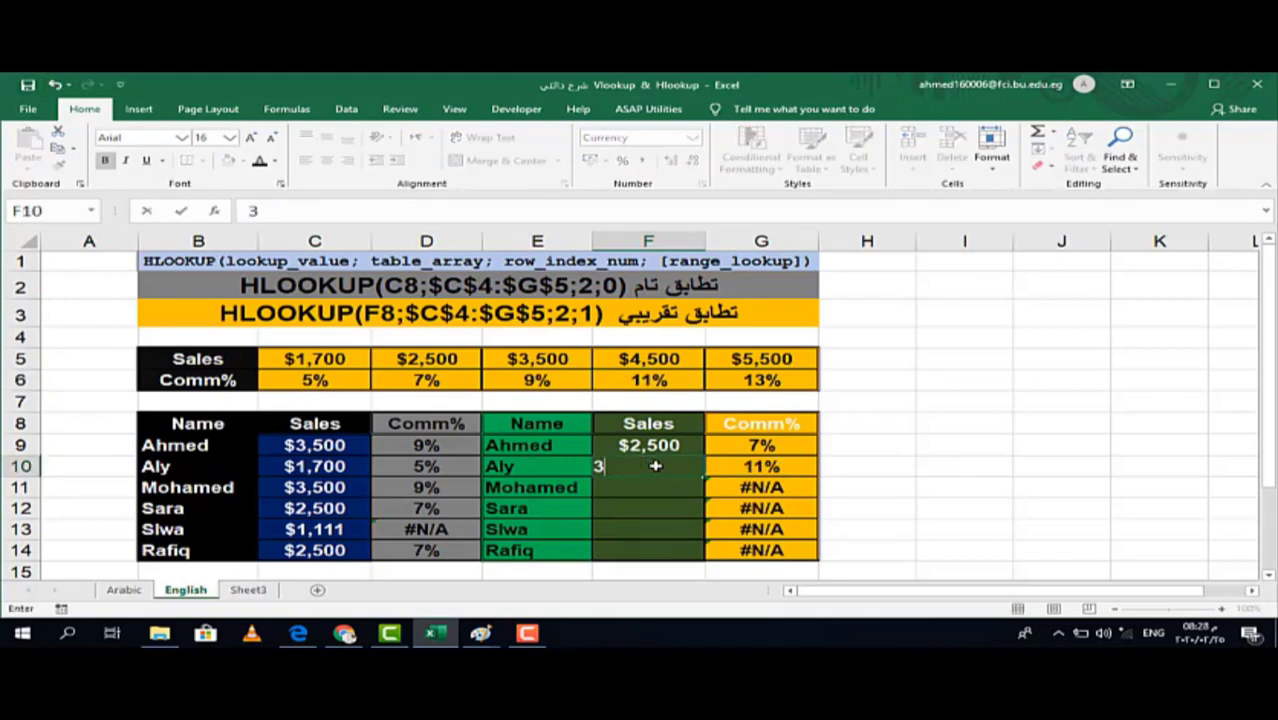
{"action": "type", "text": "900"}
{"action": "key", "text": "Return"}
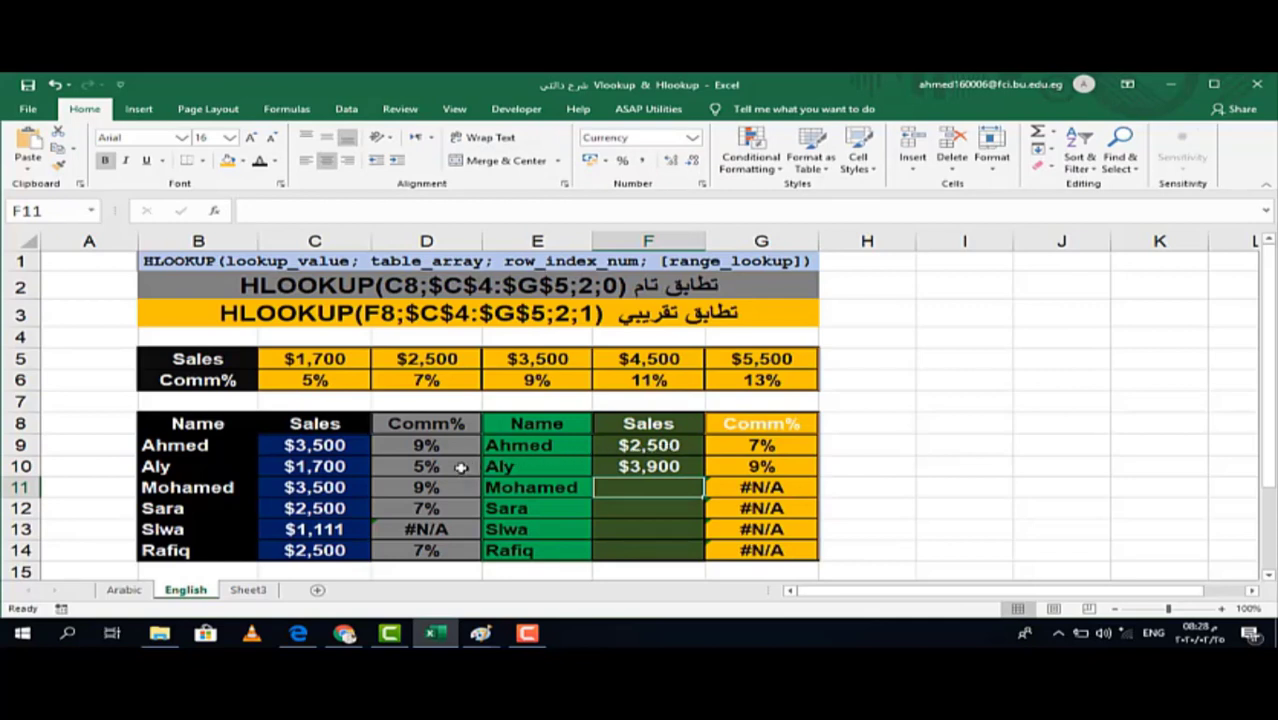
{"action": "left_click", "coordinate": [440, 530]}
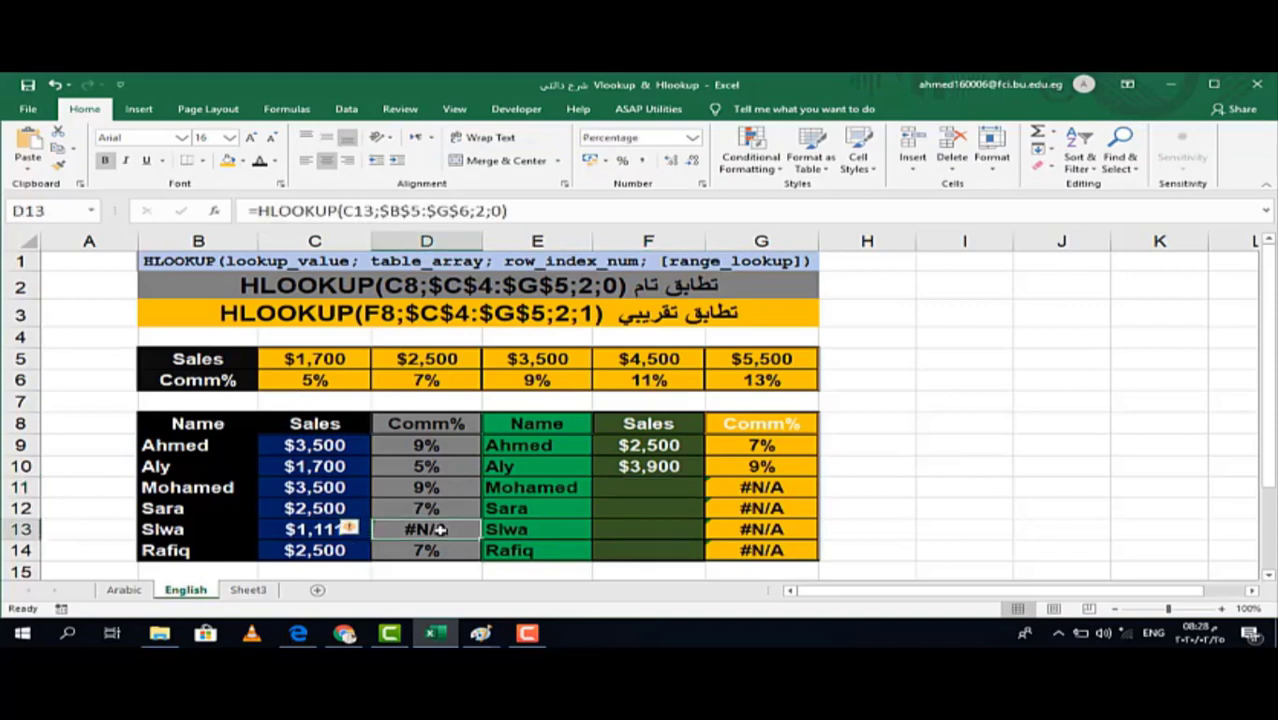
{"action": "left_click", "coordinate": [336, 510]}
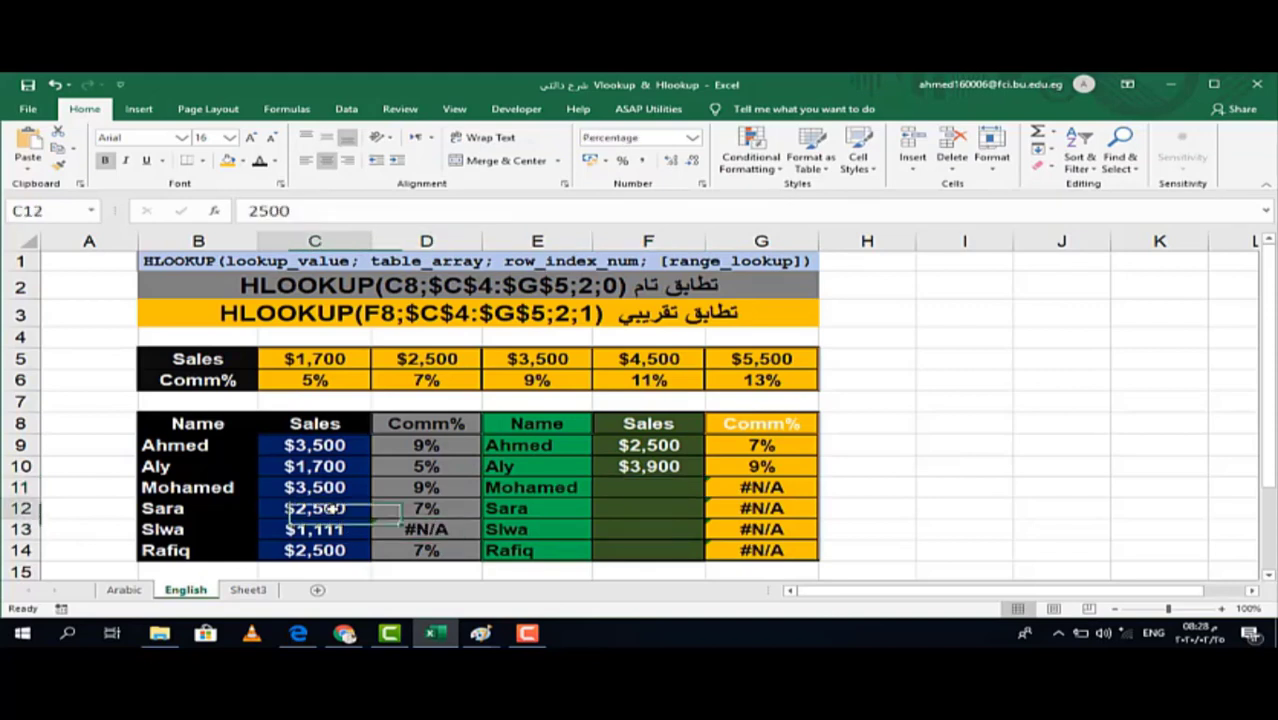
{"action": "left_click", "coordinate": [388, 509]}
{"action": "left_click", "coordinate": [336, 510]}
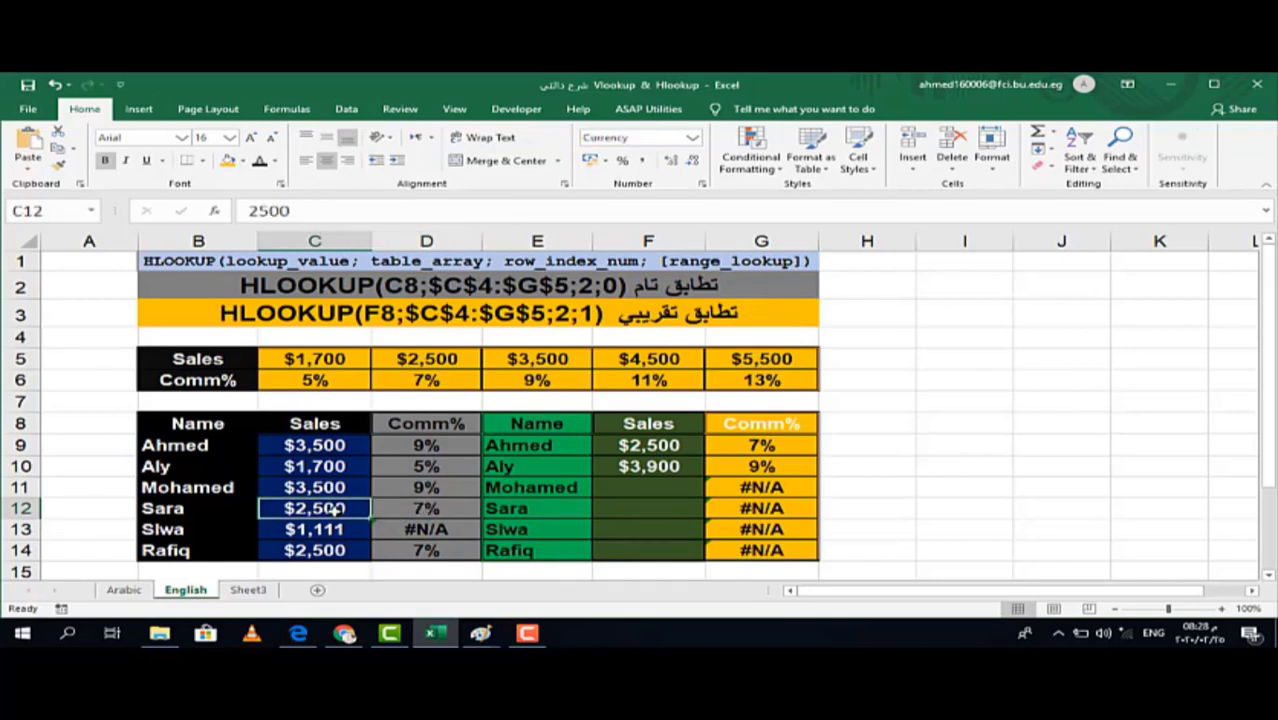
{"action": "left_click", "coordinate": [318, 379]}
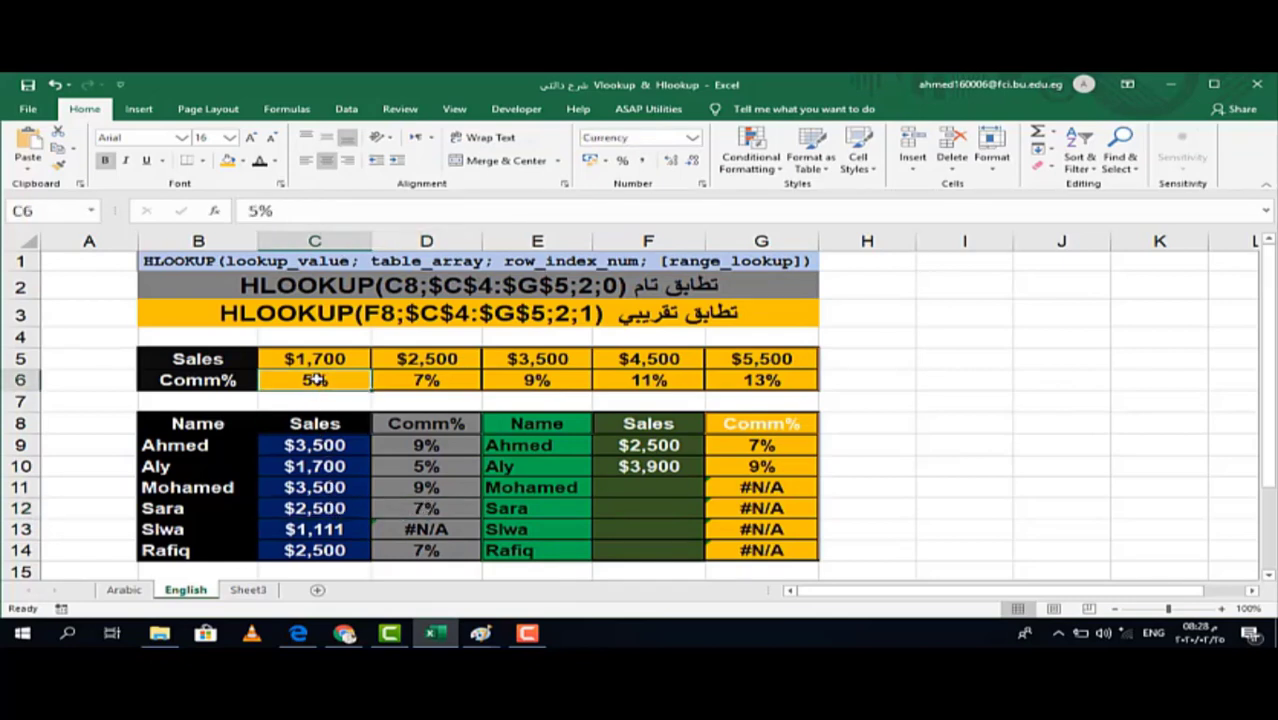
{"action": "left_click", "coordinate": [199, 381]}
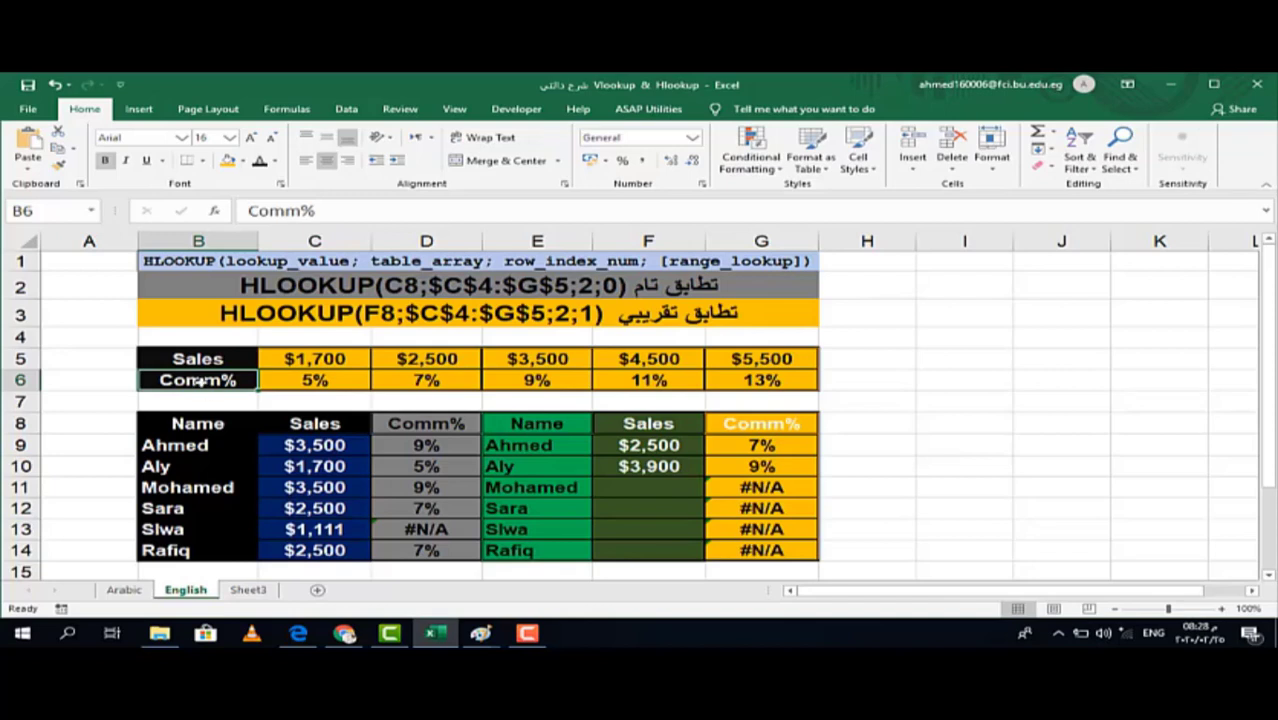
{"action": "left_click", "coordinate": [315, 381]}
{"action": "left_click", "coordinate": [222, 380]}
Step: Label B6 as Name and replace C6 and D6 with ahmed and aly
{"action": "type", "text": "Name"}
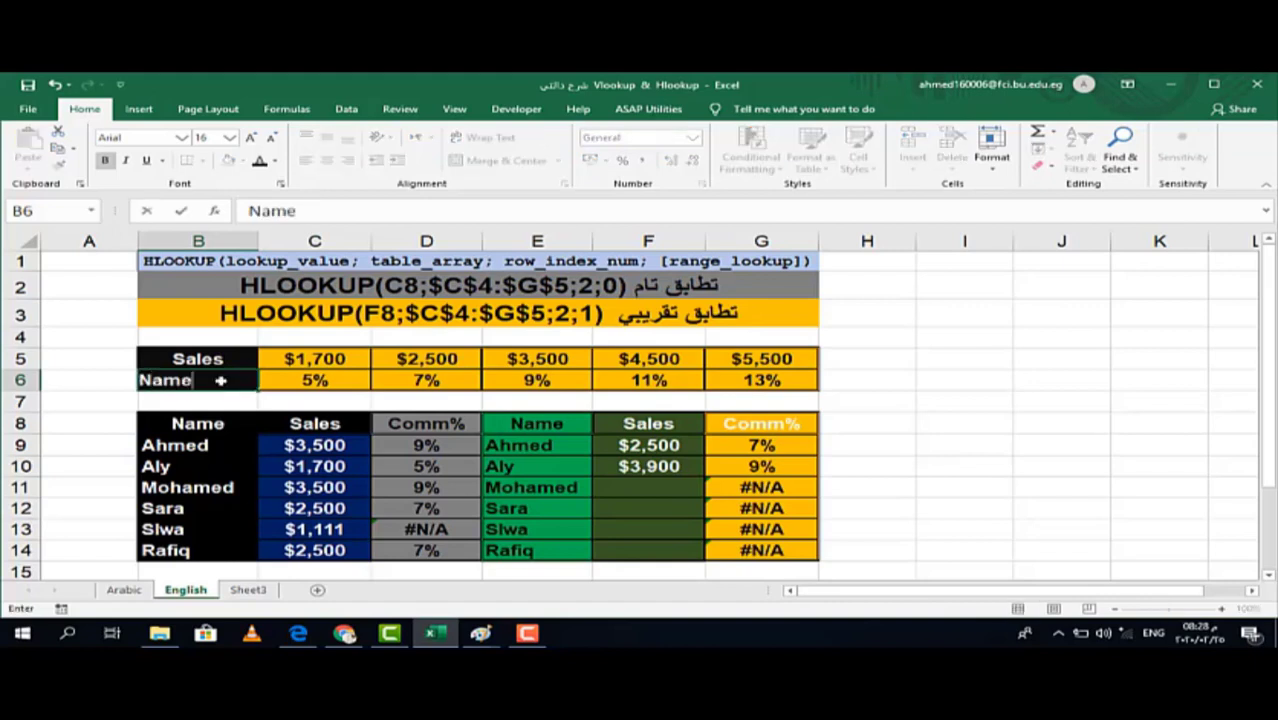
{"action": "key", "text": "Return"}
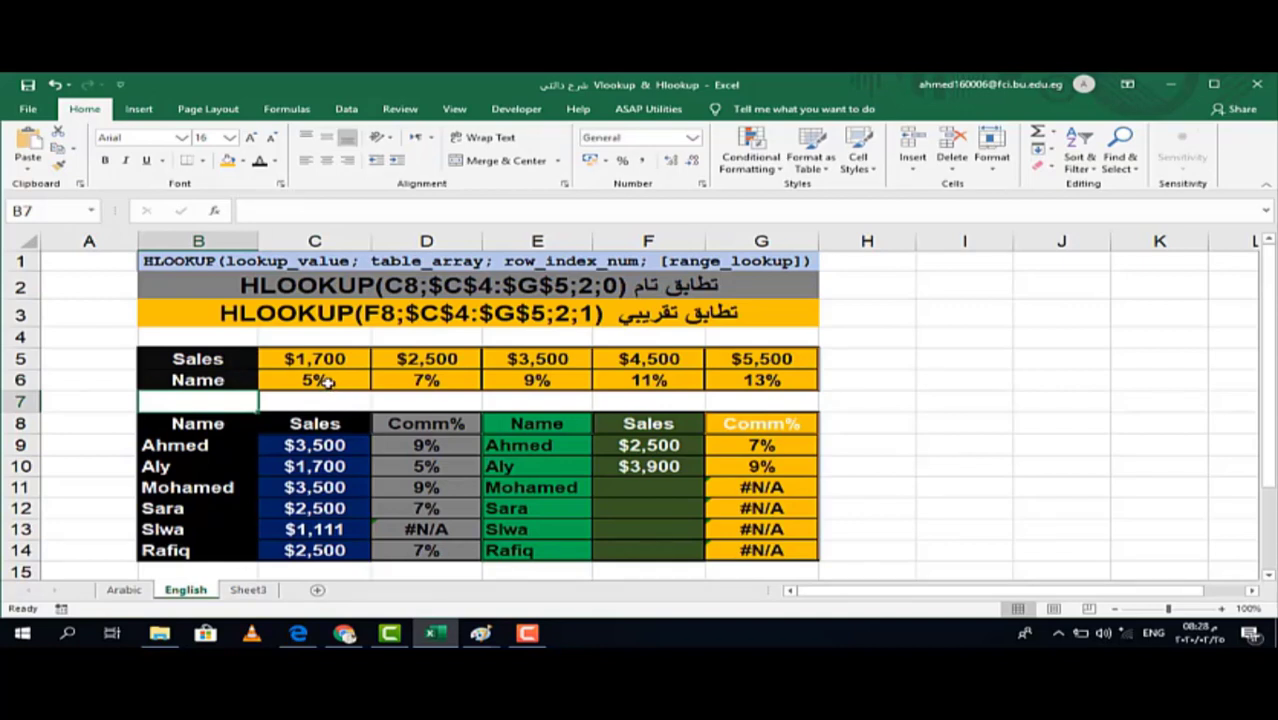
{"action": "left_click", "coordinate": [317, 380]}
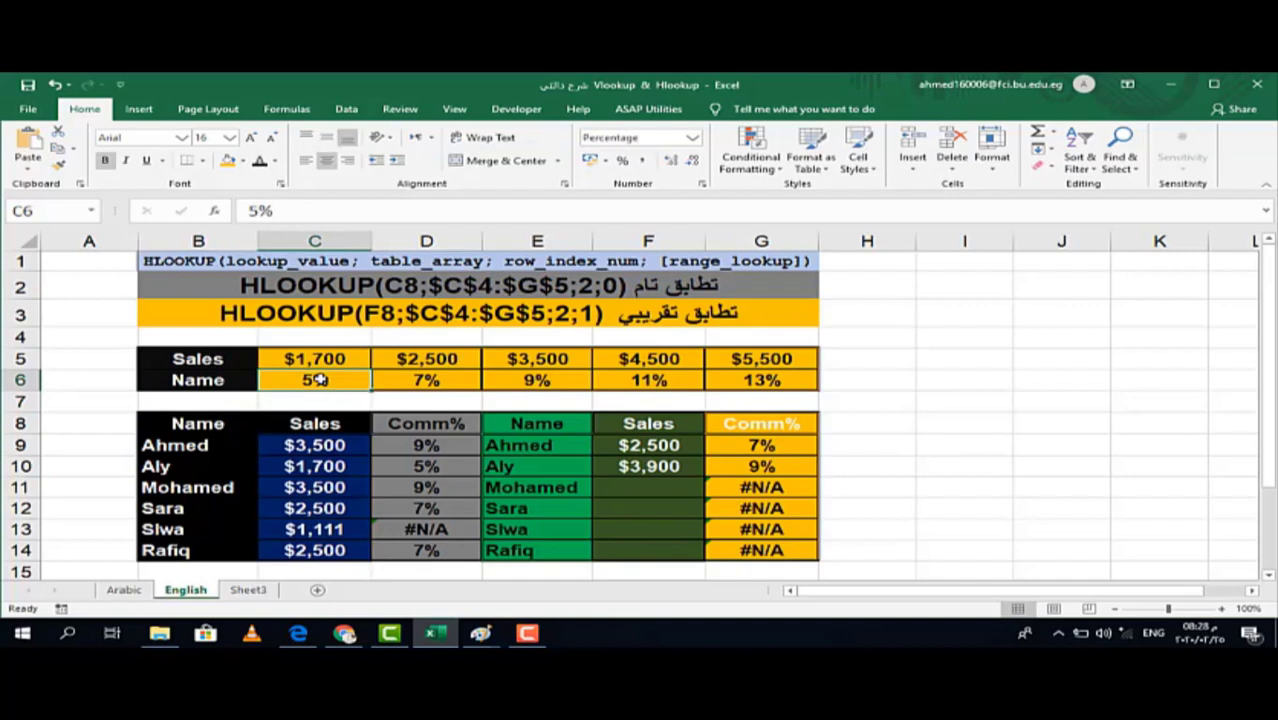
{"action": "type", "text": "ahme"}
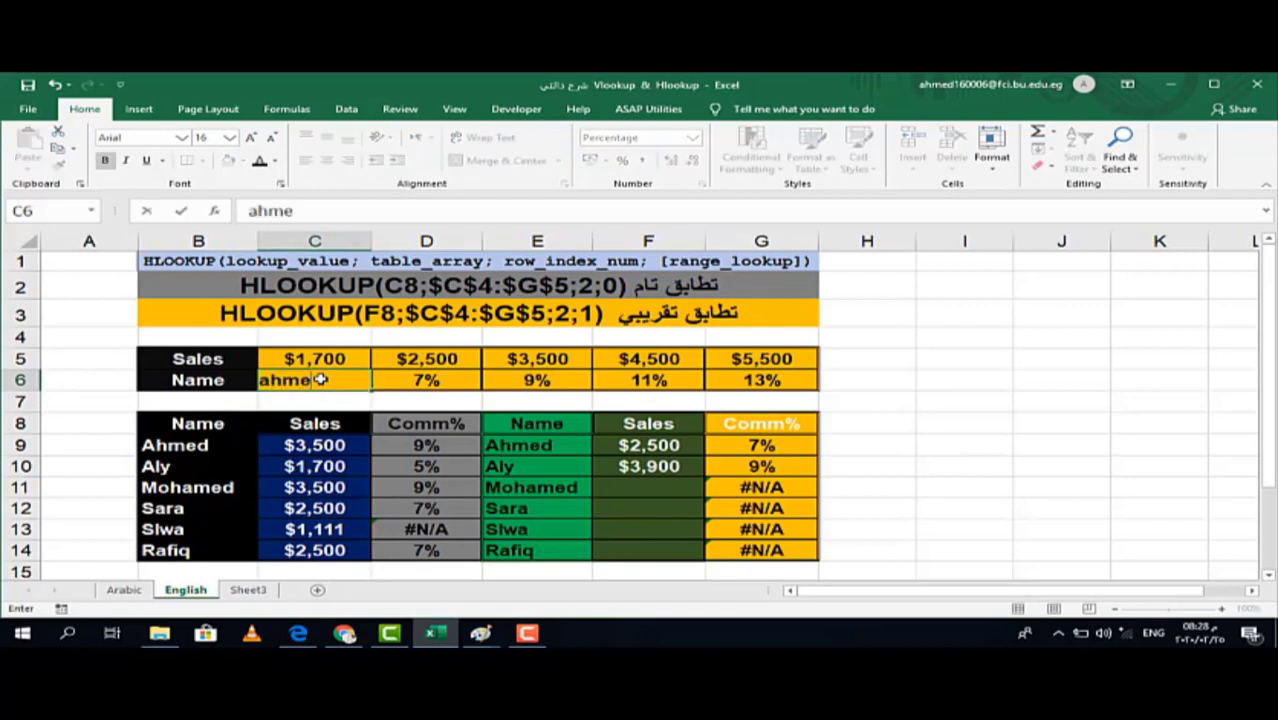
{"action": "type", "text": "d"}
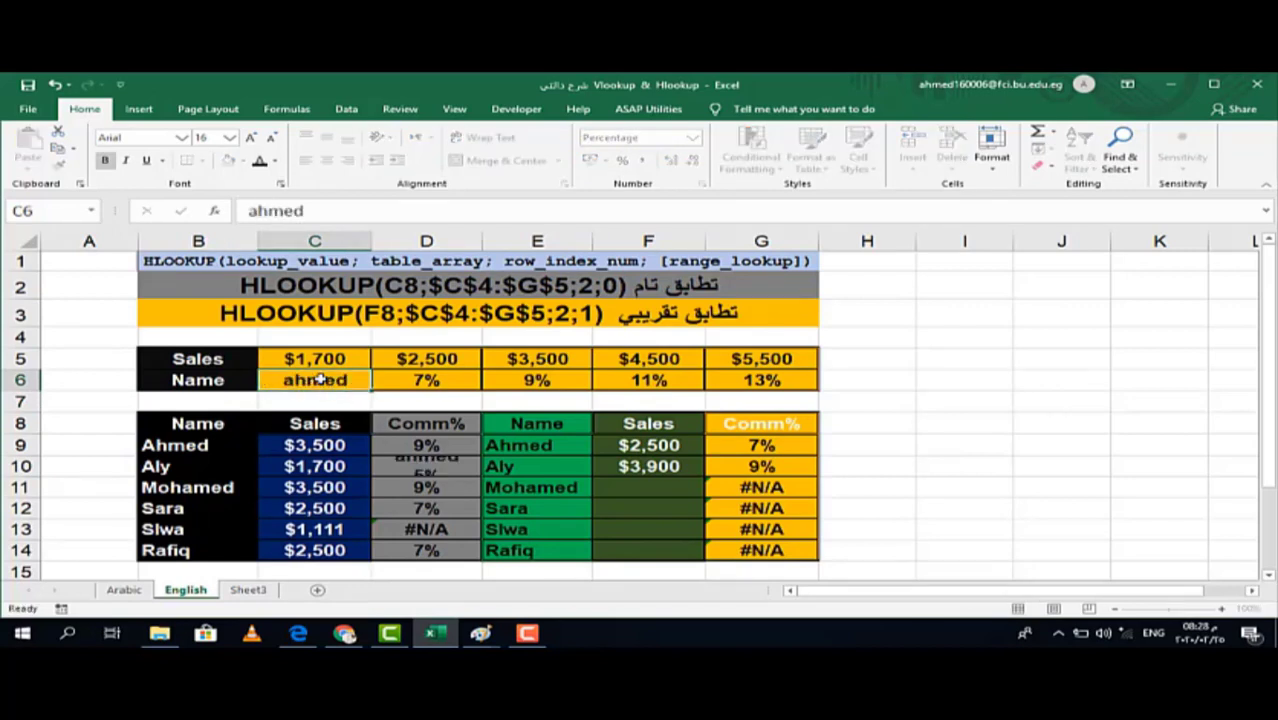
{"action": "key", "text": "Return"}
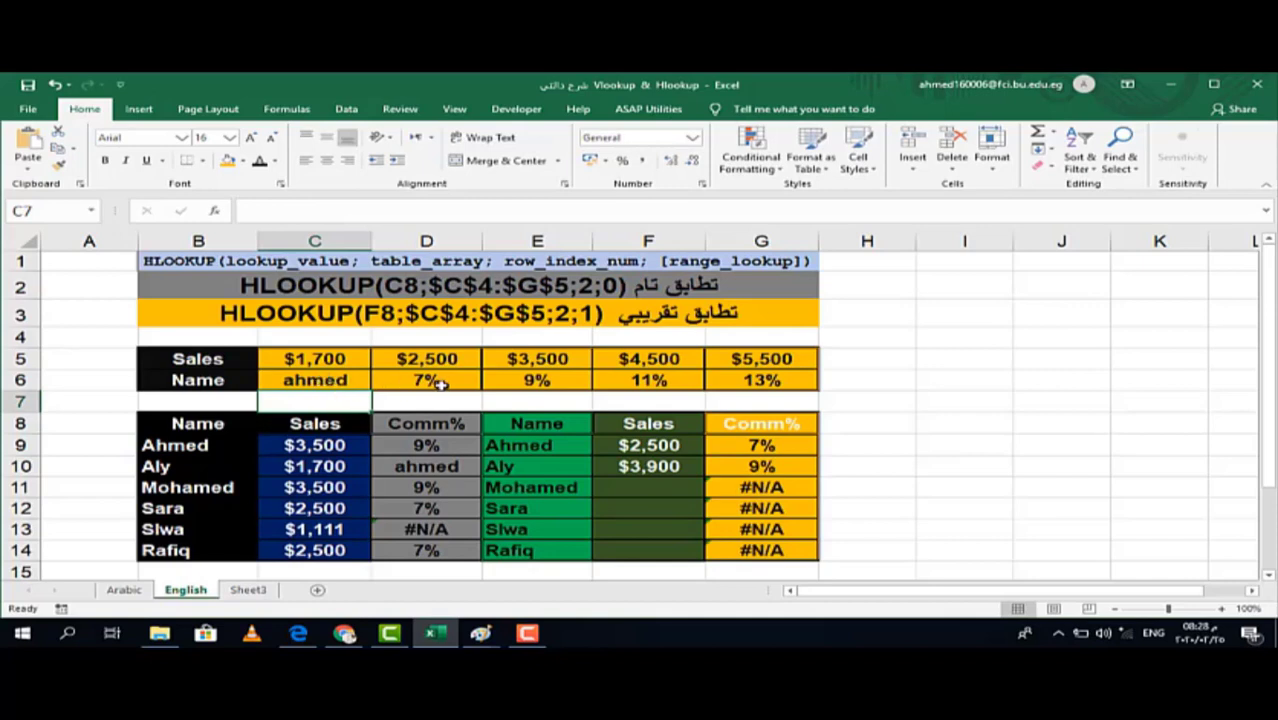
{"action": "left_click", "coordinate": [440, 383]}
{"action": "type", "text": "a"}
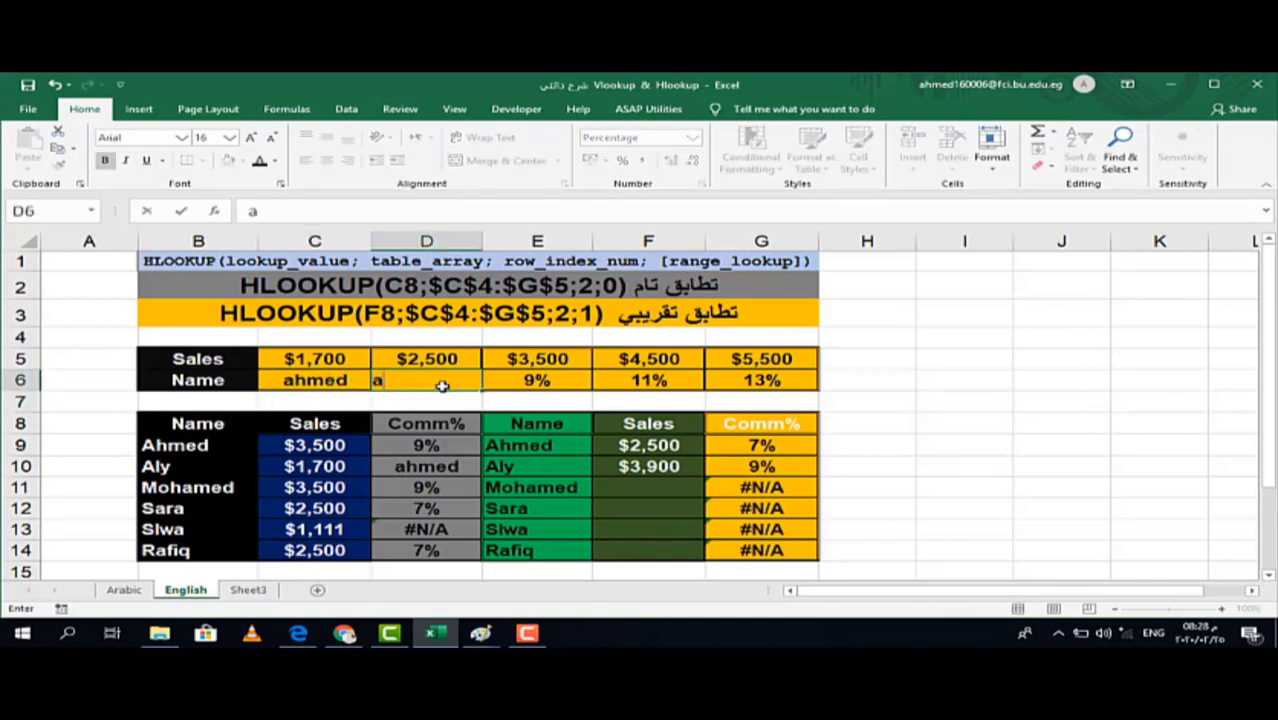
{"action": "type", "text": "ly"}
{"action": "key", "text": "Return"}
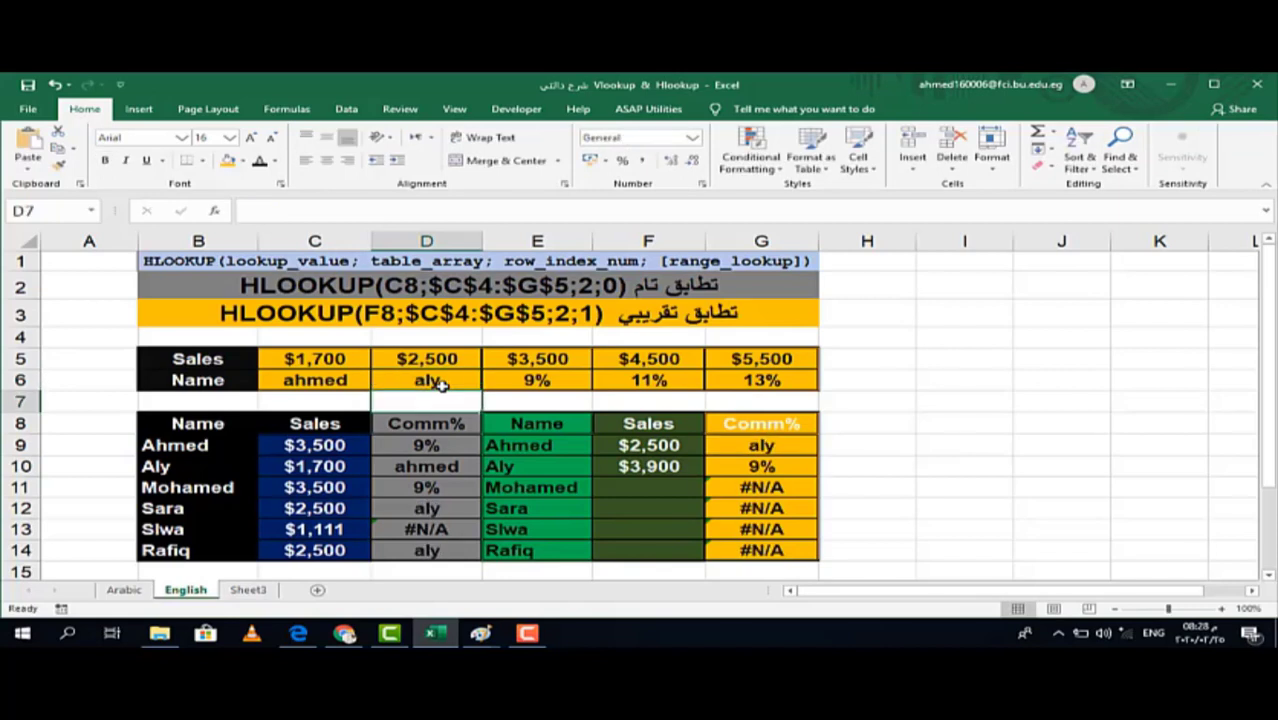
Step: Enter sara, kareem and ngwa in E6:G6, then check the $1,700 sales in C5
{"action": "left_click", "coordinate": [537, 381]}
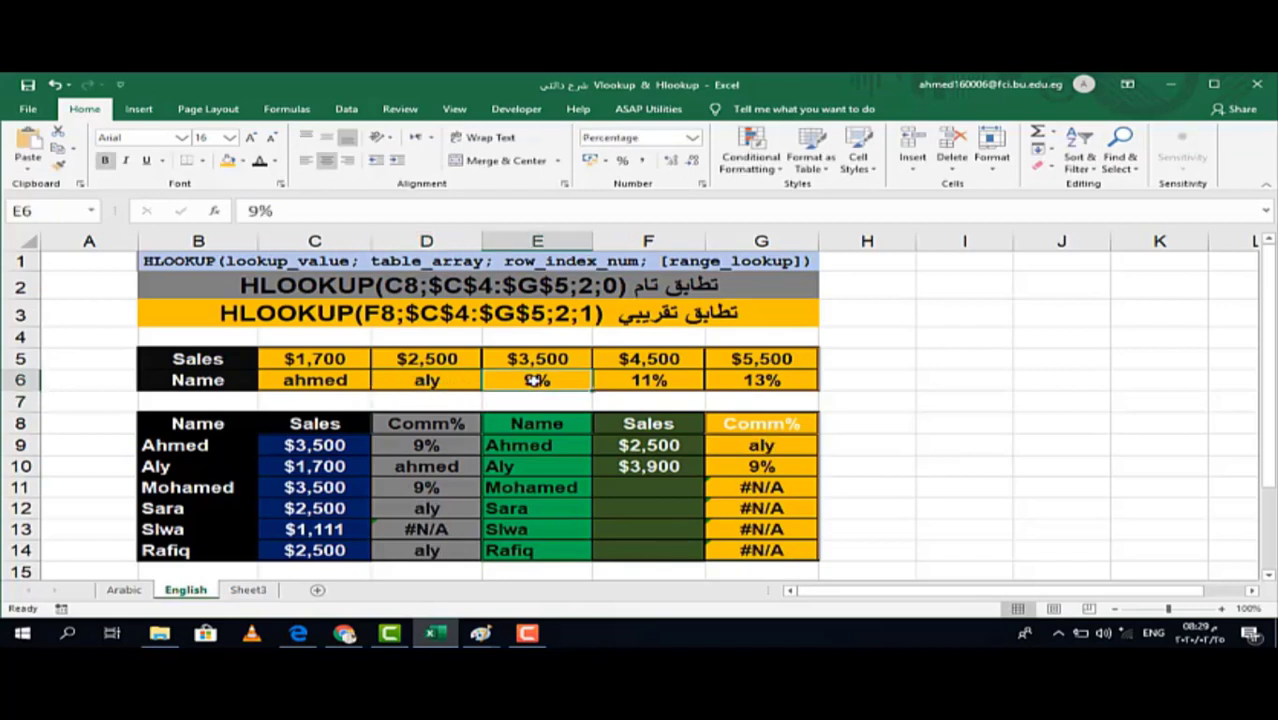
{"action": "type", "text": "sa"}
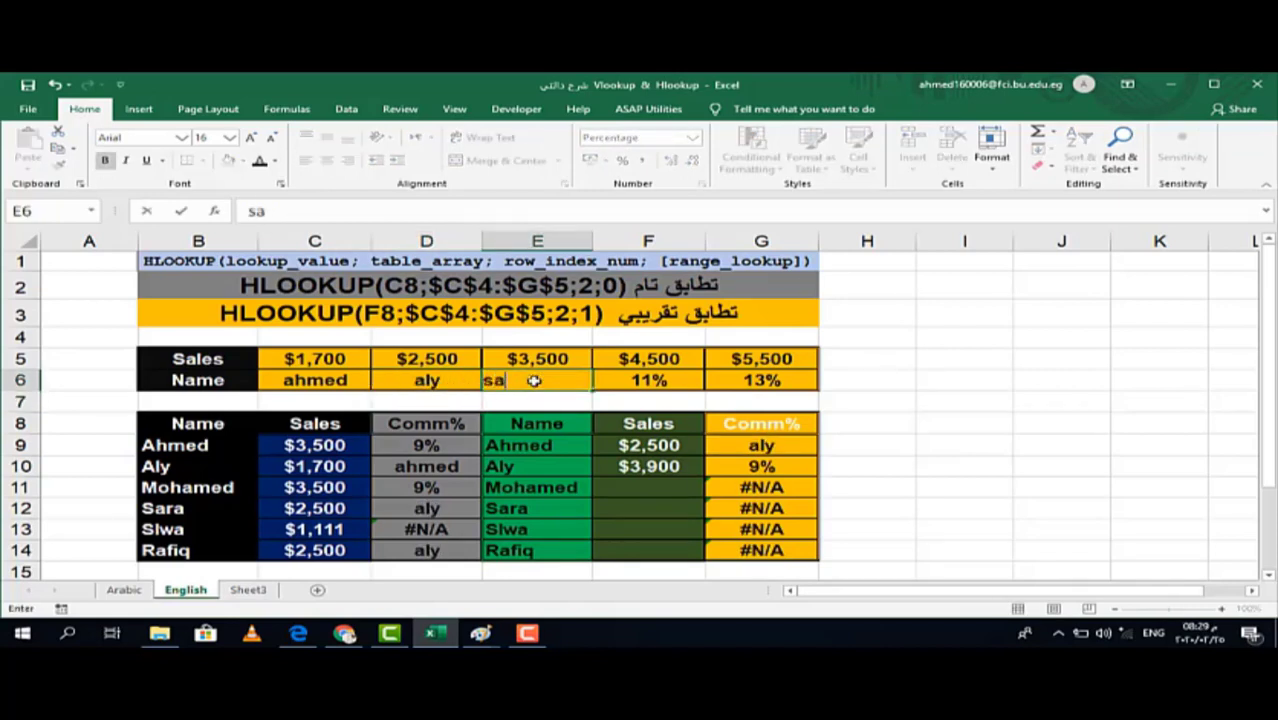
{"action": "type", "text": "ra"}
{"action": "key", "text": "Return"}
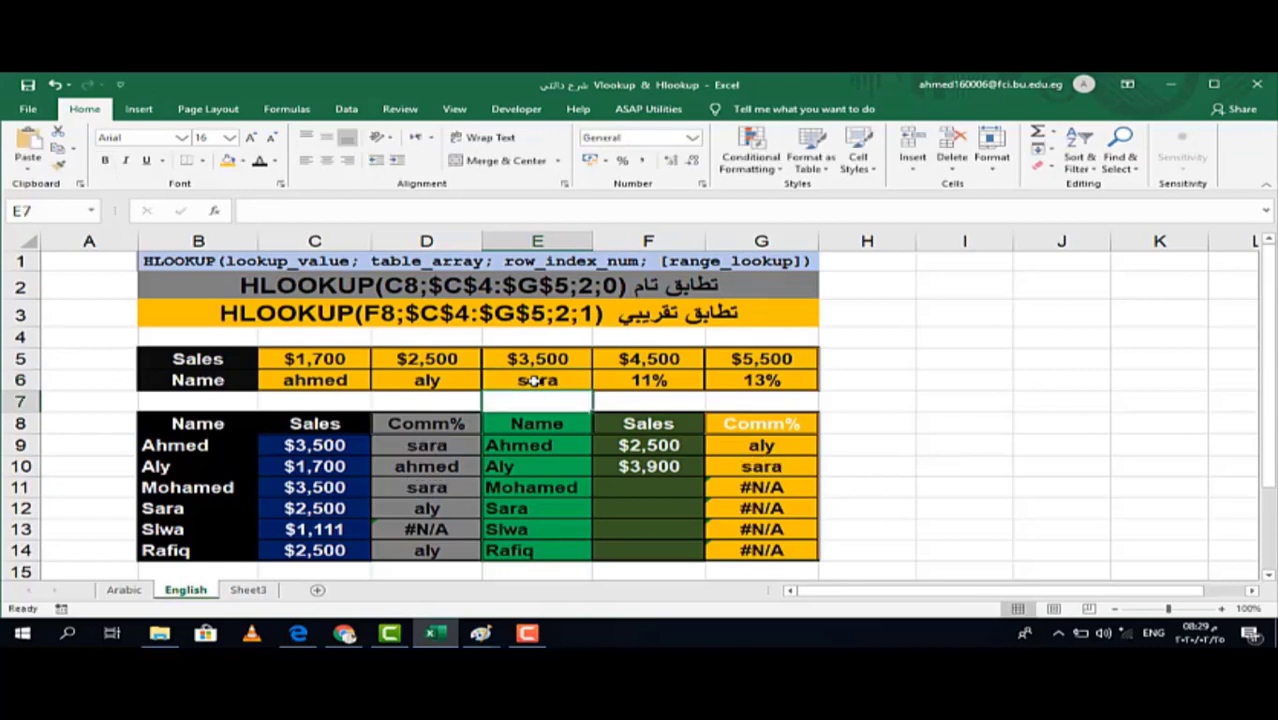
{"action": "left_click", "coordinate": [664, 382]}
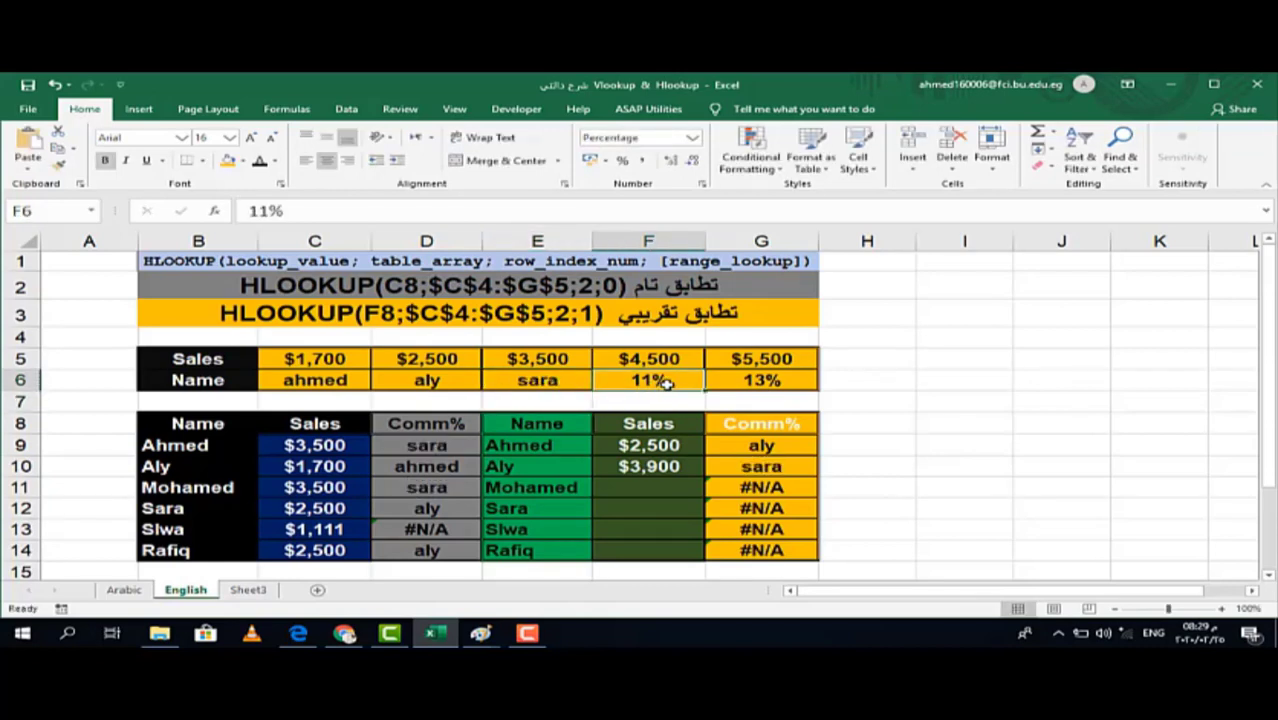
{"action": "type", "text": "ka"}
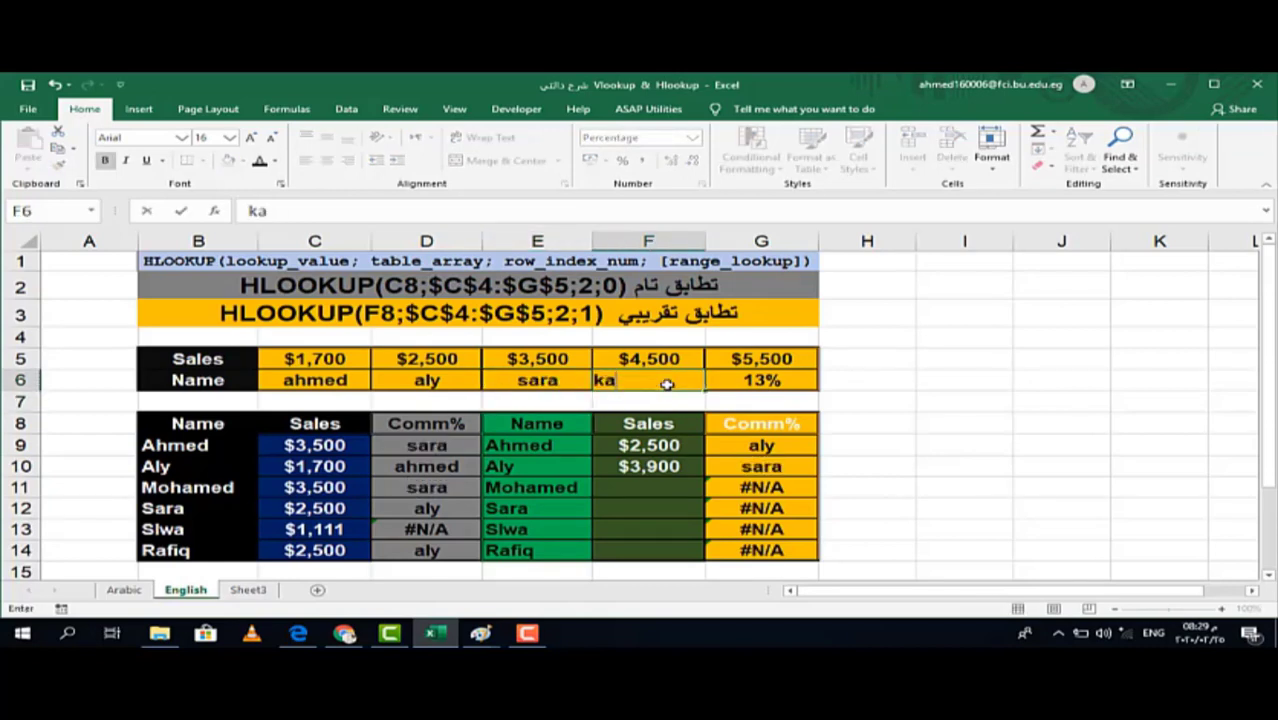
{"action": "type", "text": "reem"}
{"action": "key", "text": "Return"}
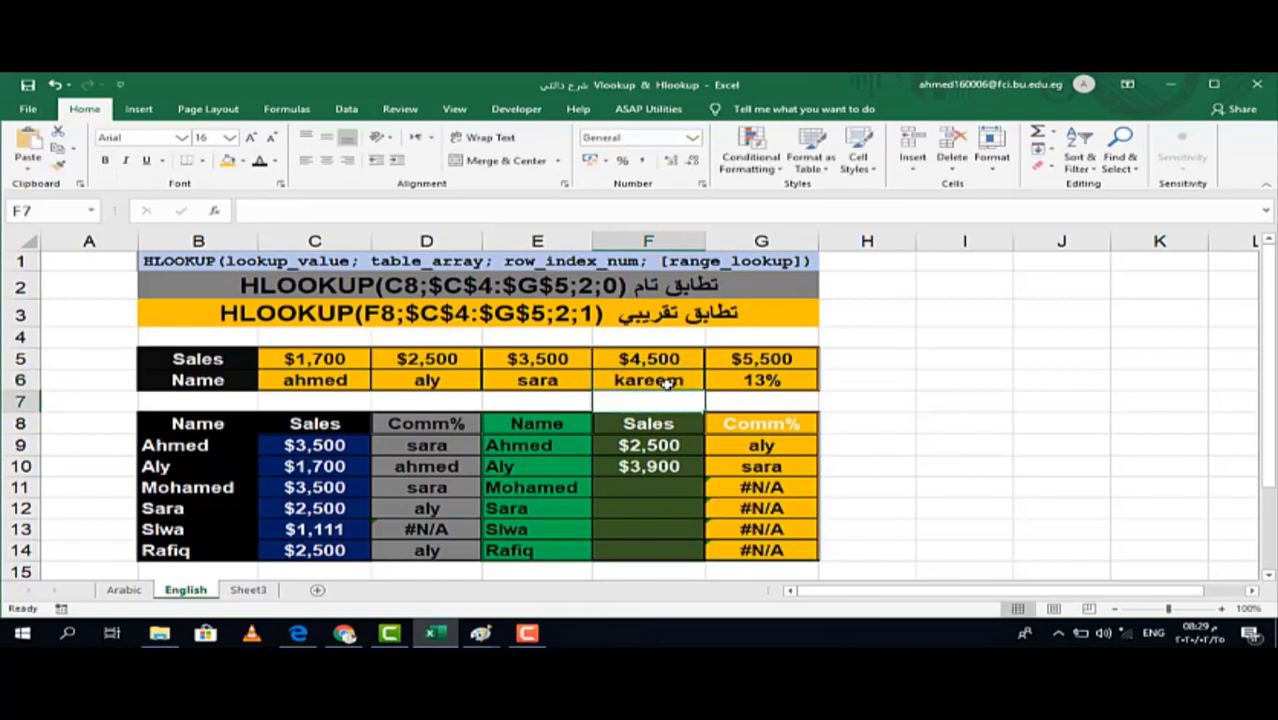
{"action": "left_click", "coordinate": [772, 380]}
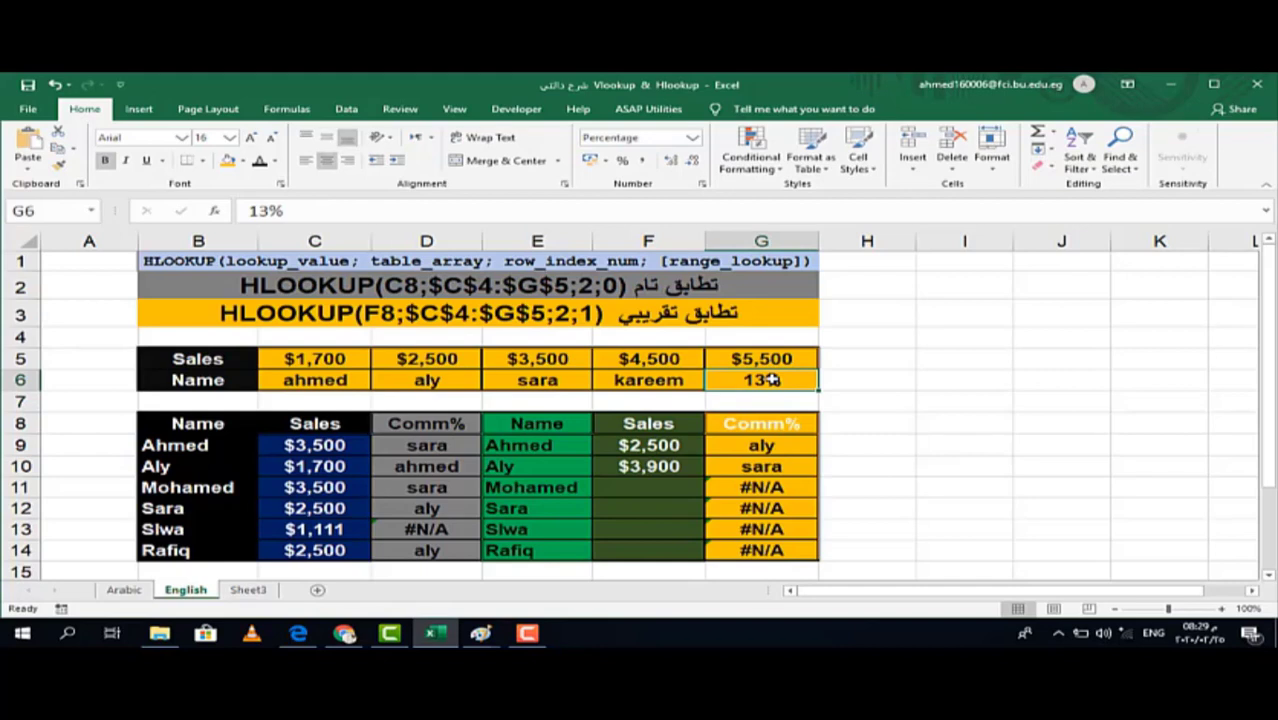
{"action": "type", "text": "ngwa"}
{"action": "key", "text": "Return"}
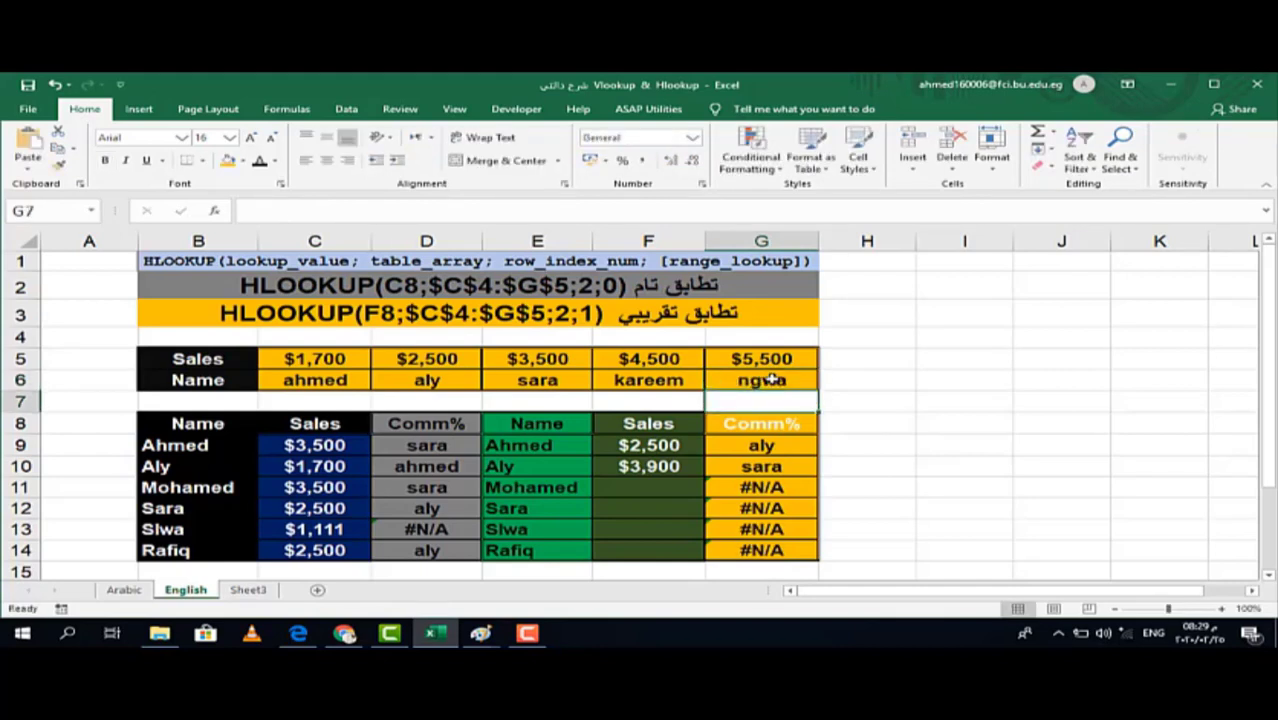
{"action": "left_click", "coordinate": [326, 364]}
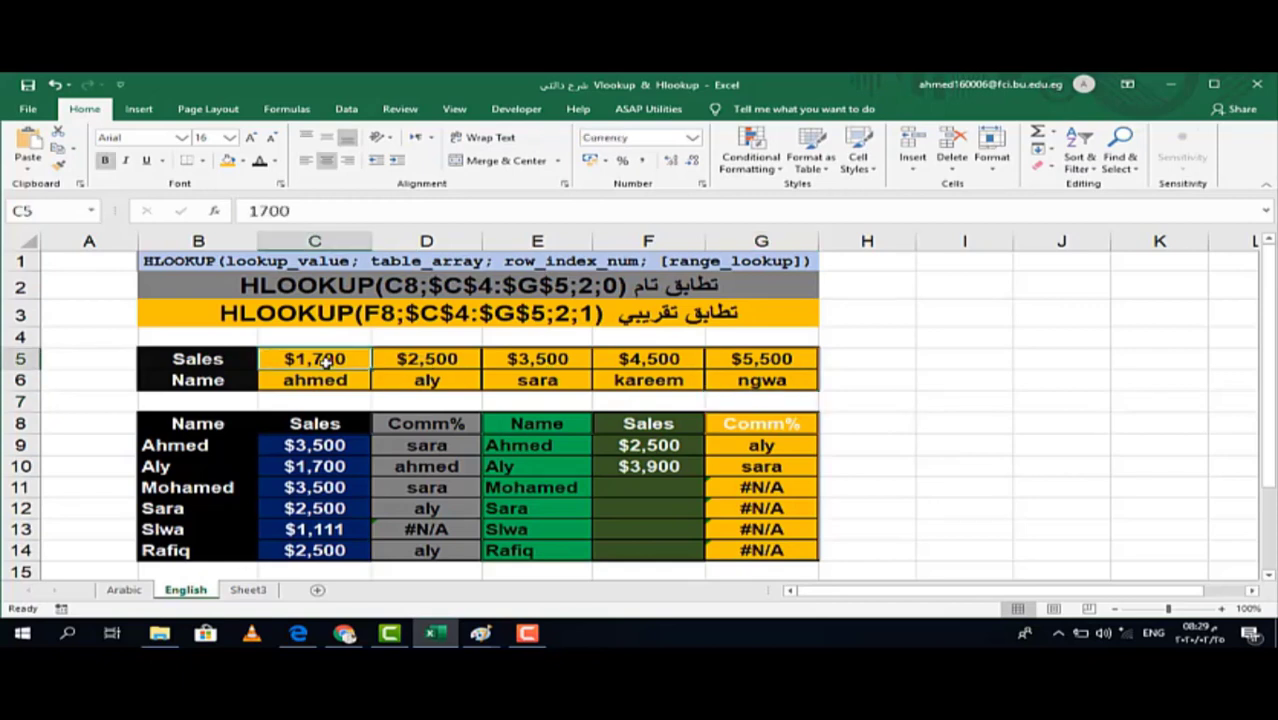
Step: Change the sales in C9:C11 to 2500, 3500 and 5500
{"action": "left_click", "coordinate": [323, 446]}
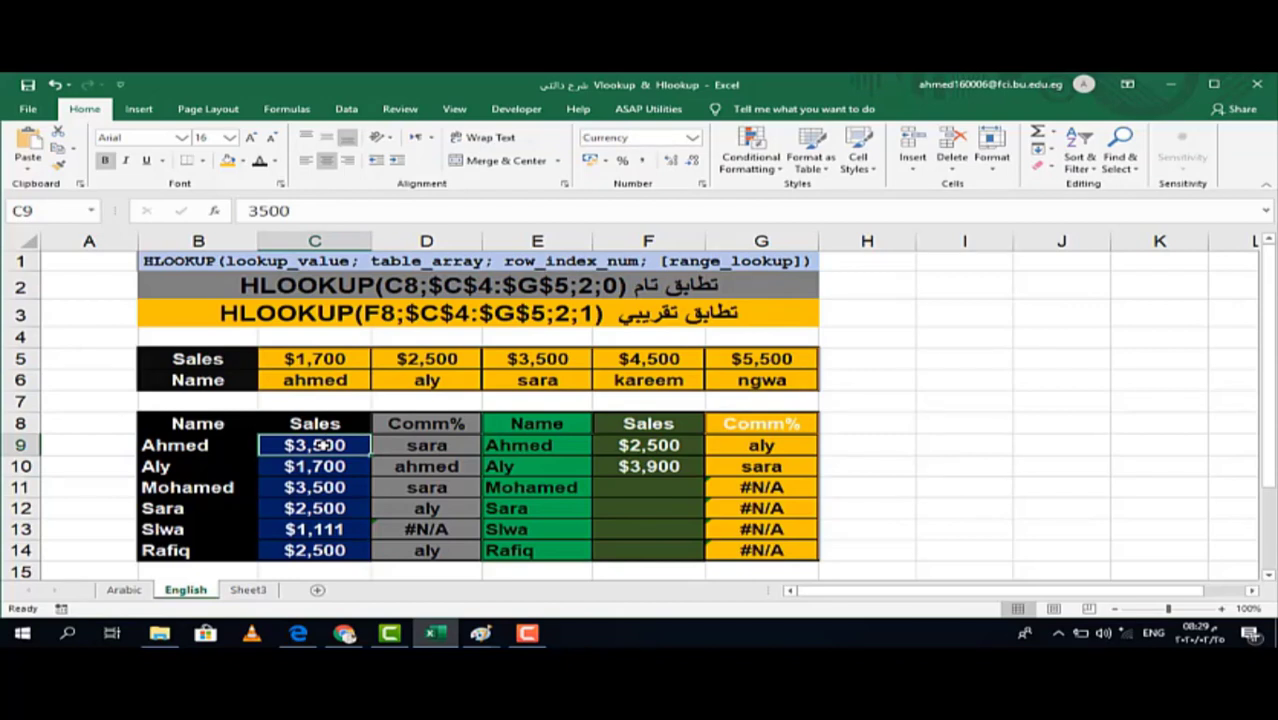
{"action": "type", "text": "2500"}
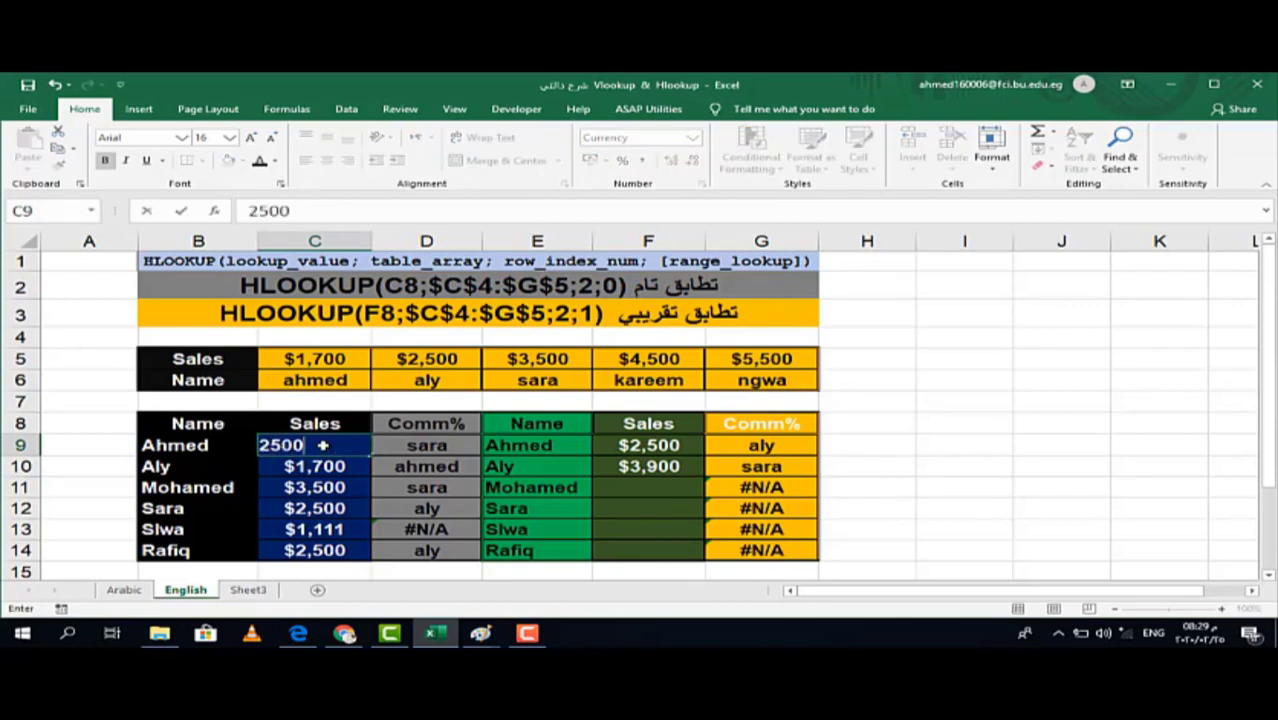
{"action": "key", "text": "Return"}
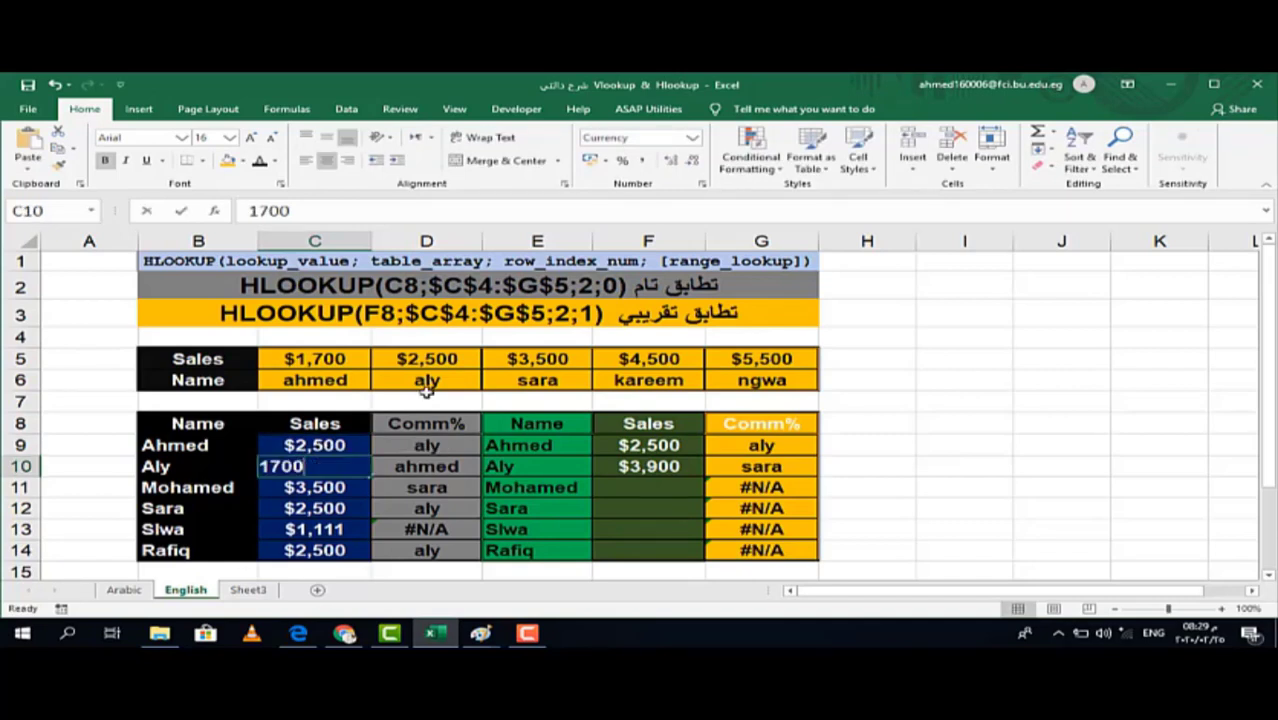
{"action": "type", "text": "3500"}
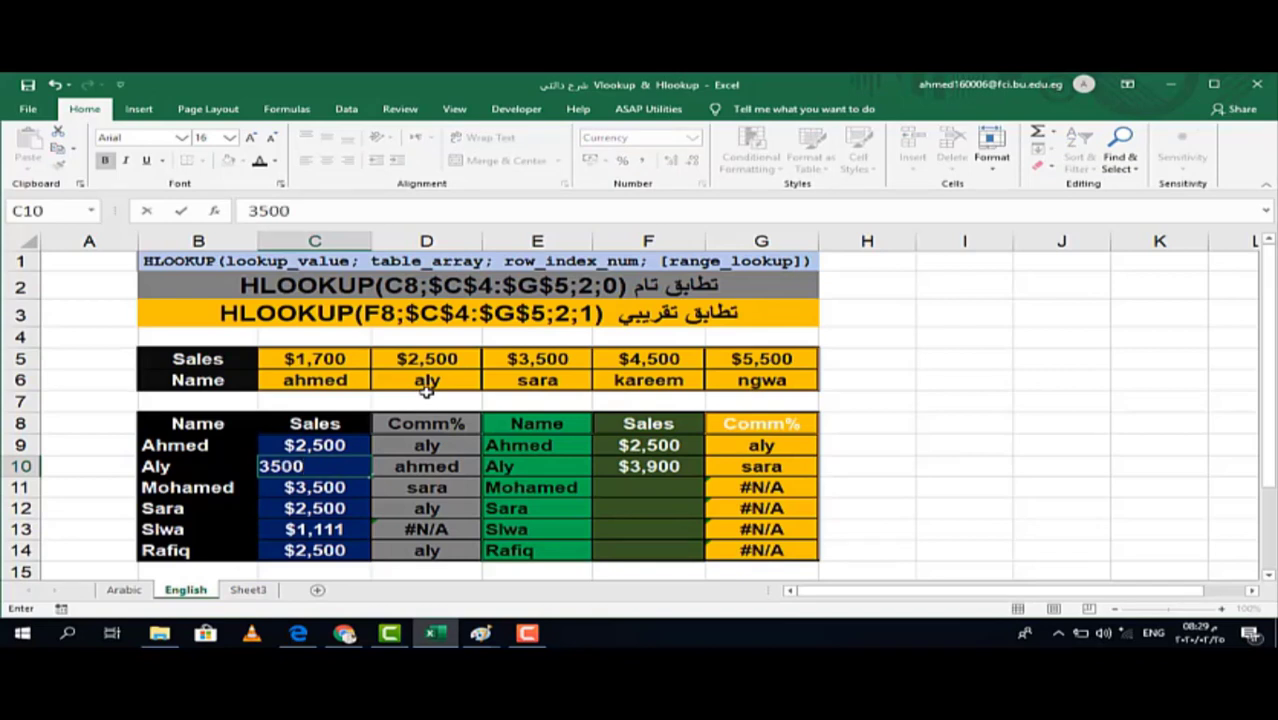
{"action": "key", "text": "Return"}
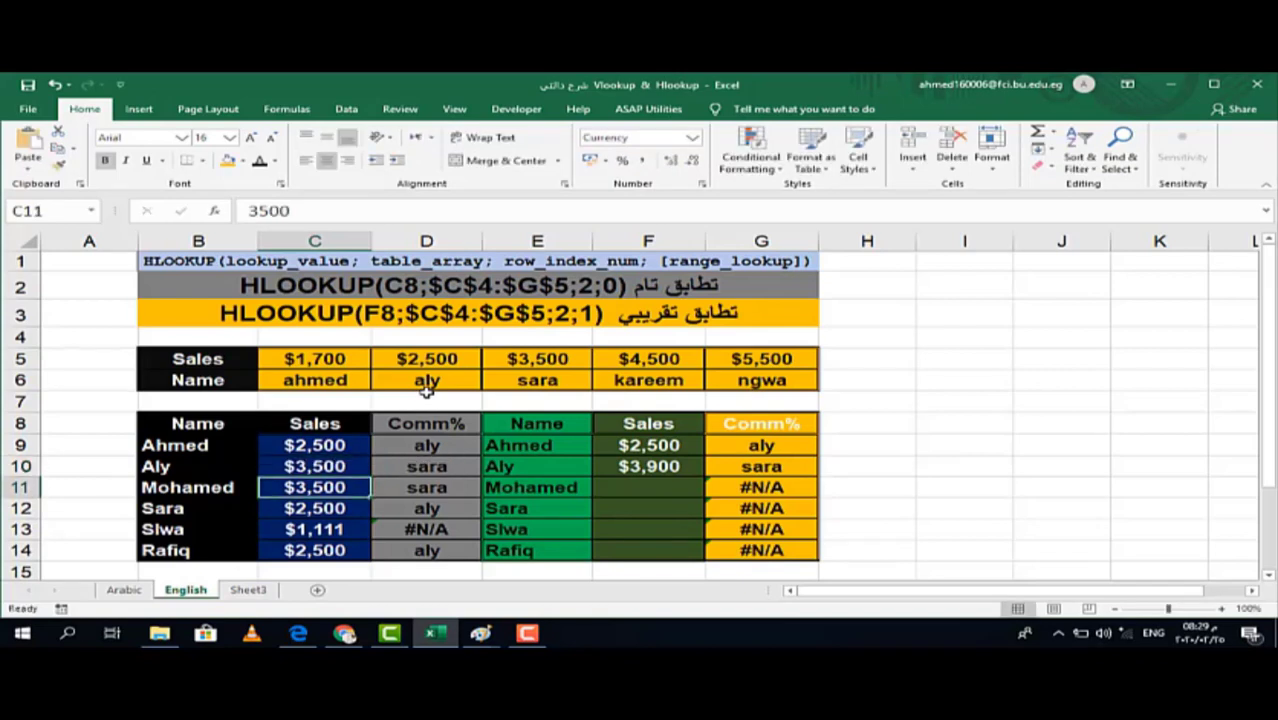
{"action": "type", "text": "550"}
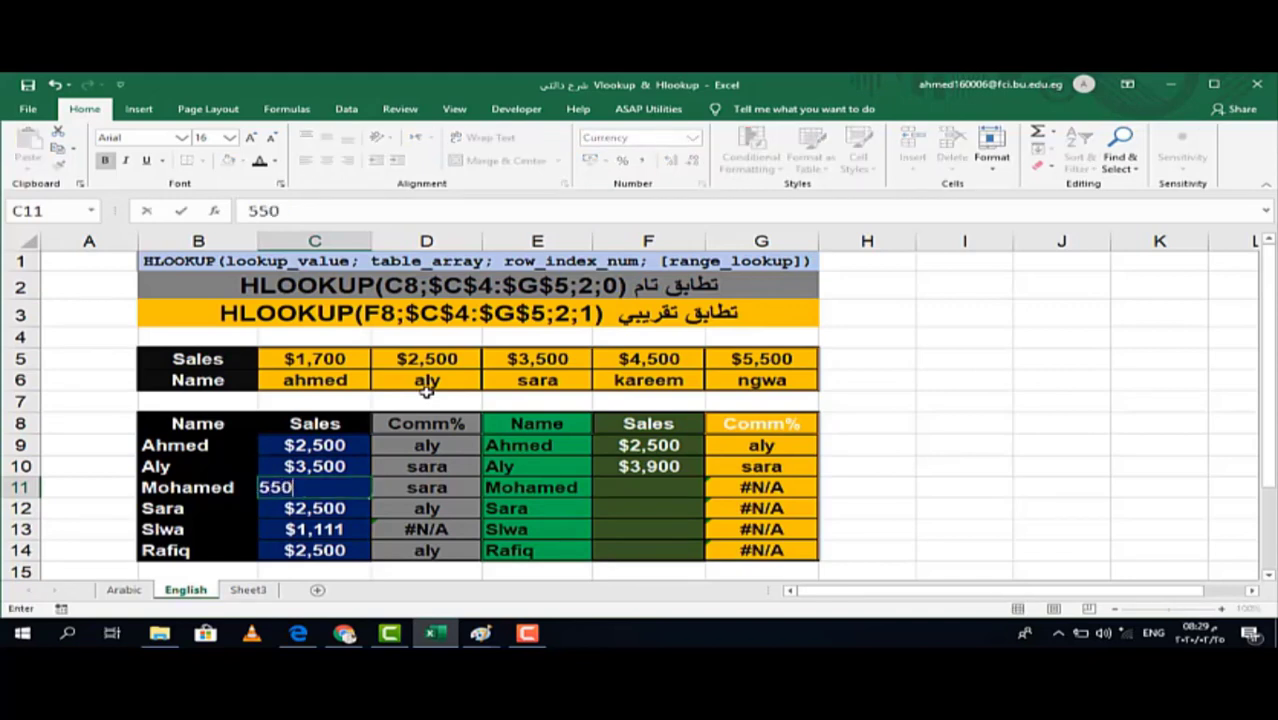
{"action": "type", "text": "0"}
{"action": "key", "text": "Return"}
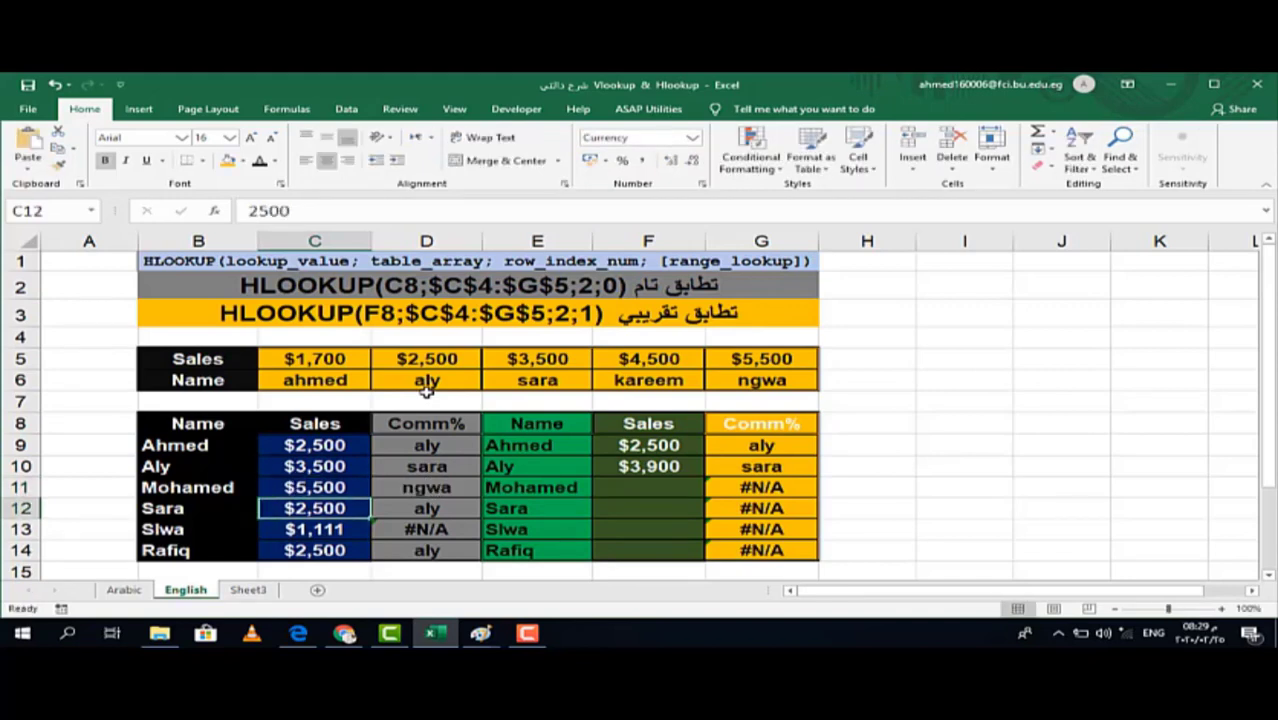
Step: Check D11's lookup formula, then enter 20,145 in C12, producing #N/A
{"action": "left_click", "coordinate": [427, 489]}
{"action": "left_click", "coordinate": [338, 487]}
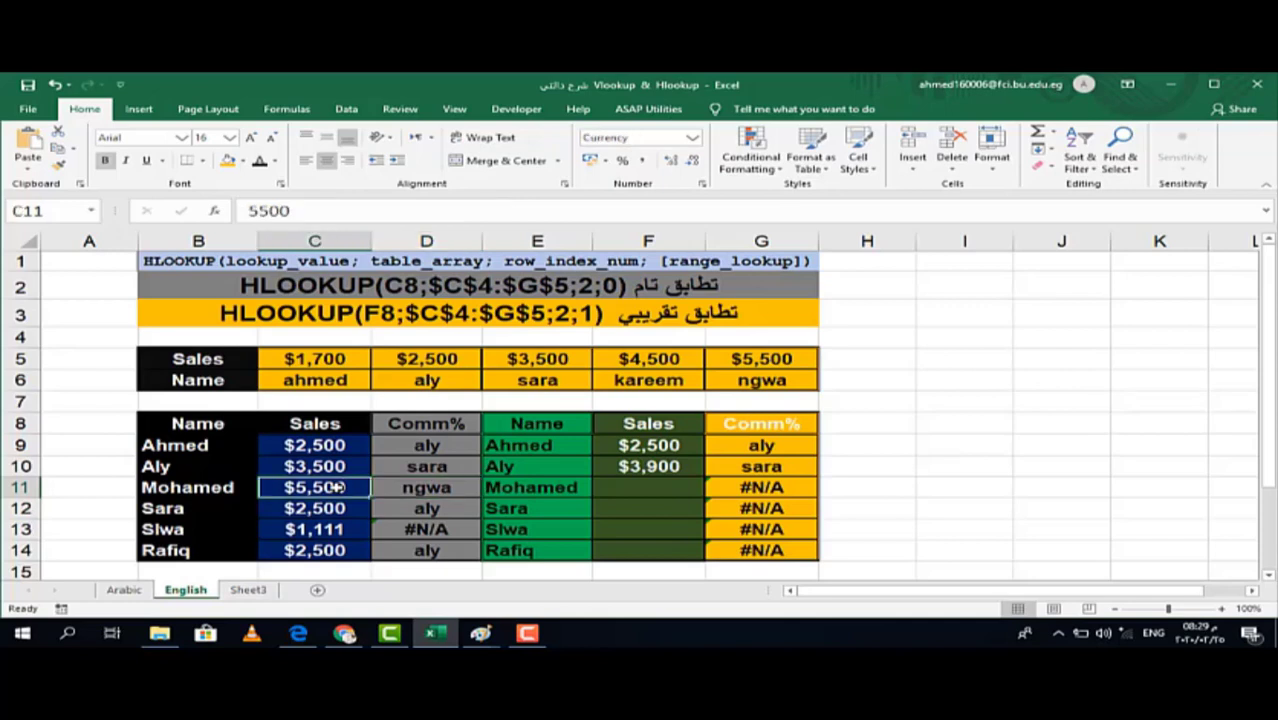
{"action": "left_click", "coordinate": [335, 508]}
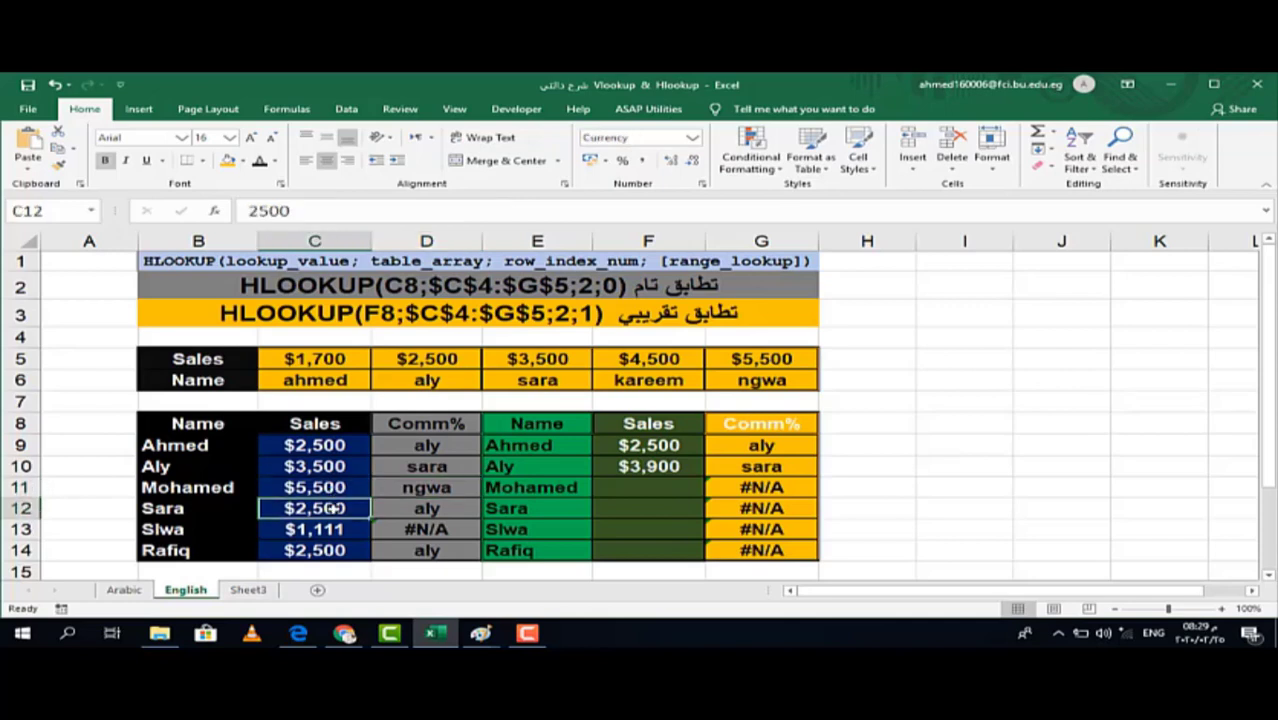
{"action": "type", "text": "20,145"}
{"action": "key", "text": "Return"}
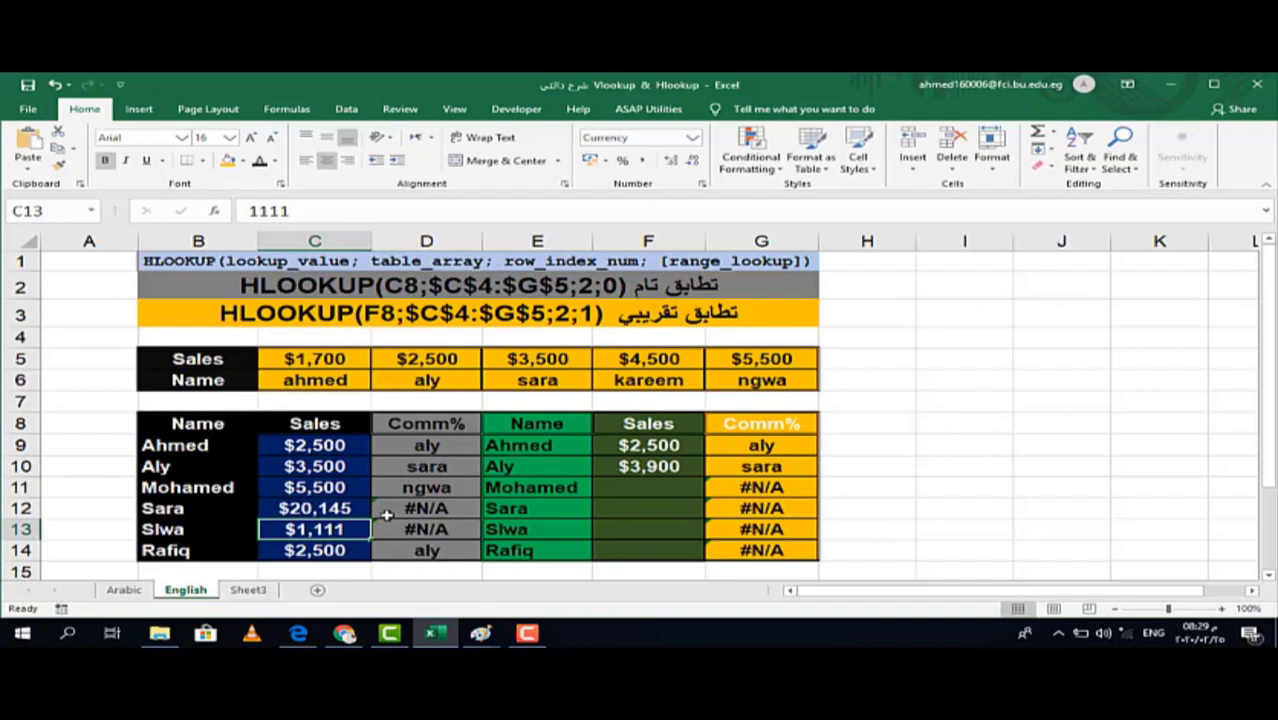
{"action": "left_click", "coordinate": [762, 449]}
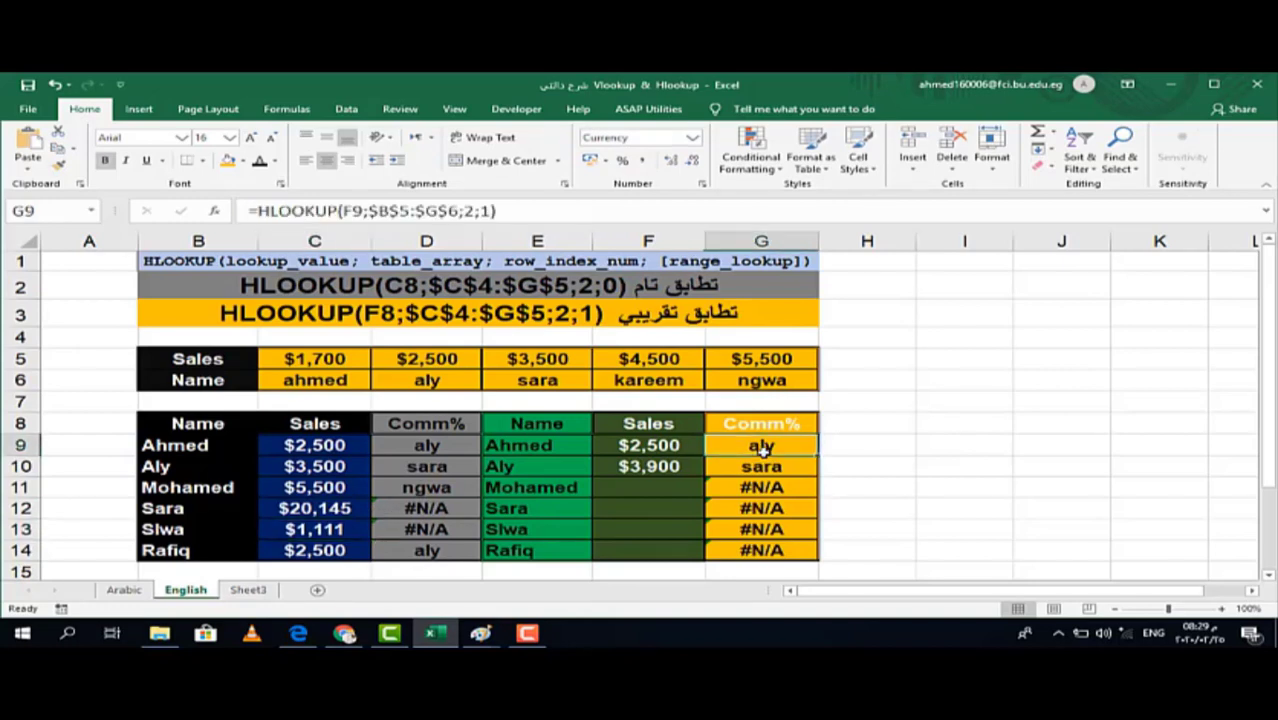
{"action": "left_click", "coordinate": [686, 446]}
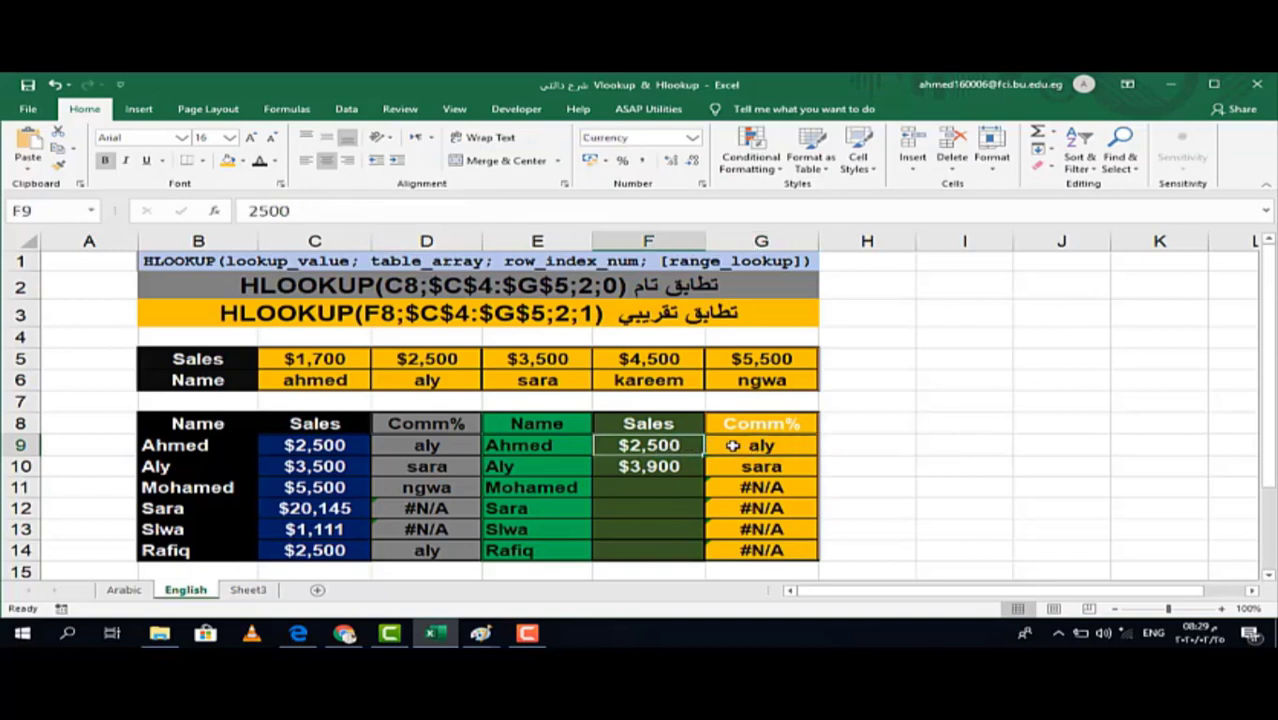
{"action": "left_click", "coordinate": [733, 445]}
{"action": "left_click", "coordinate": [660, 446]}
{"action": "left_click", "coordinate": [661, 468]}
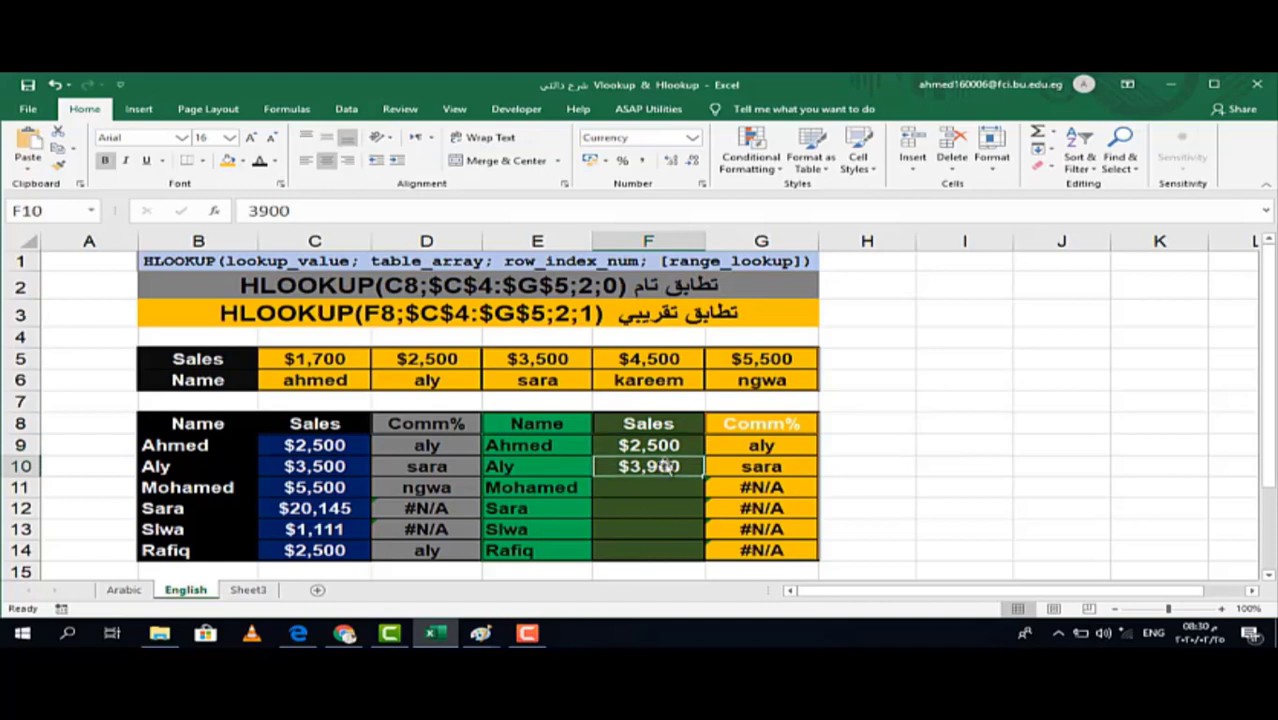
{"action": "left_click", "coordinate": [686, 446]}
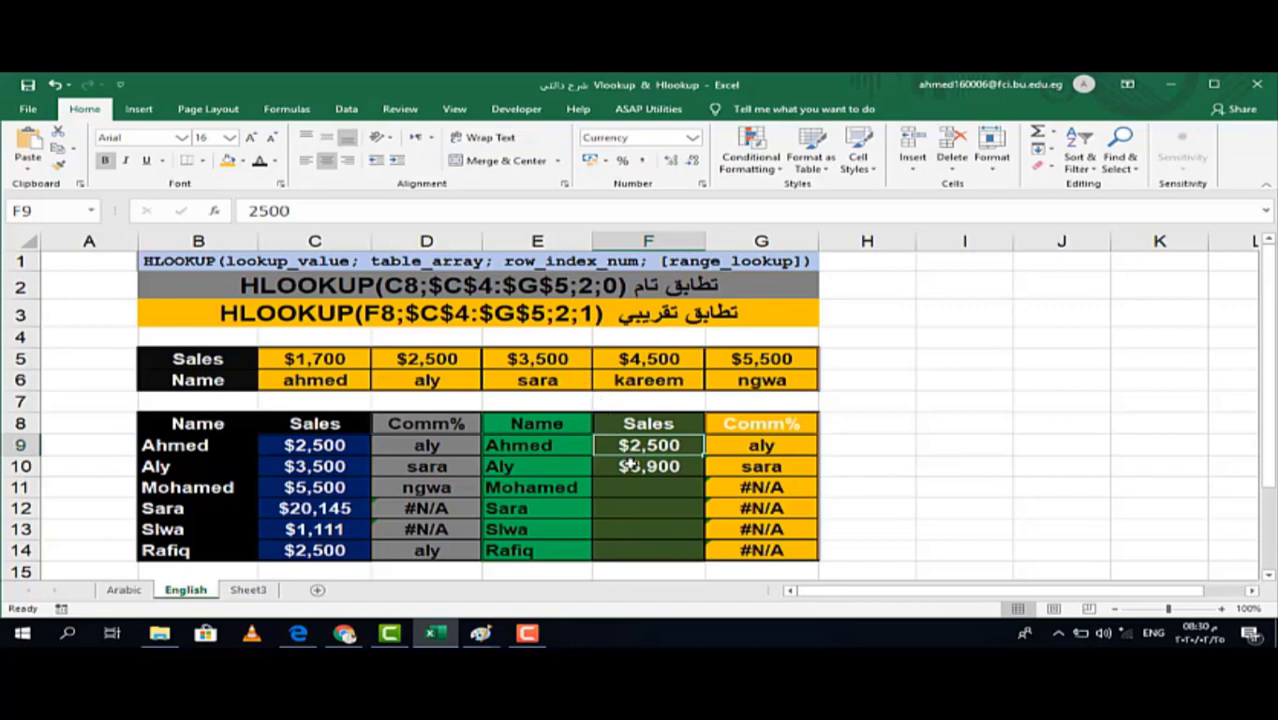
{"action": "left_click", "coordinate": [731, 468]}
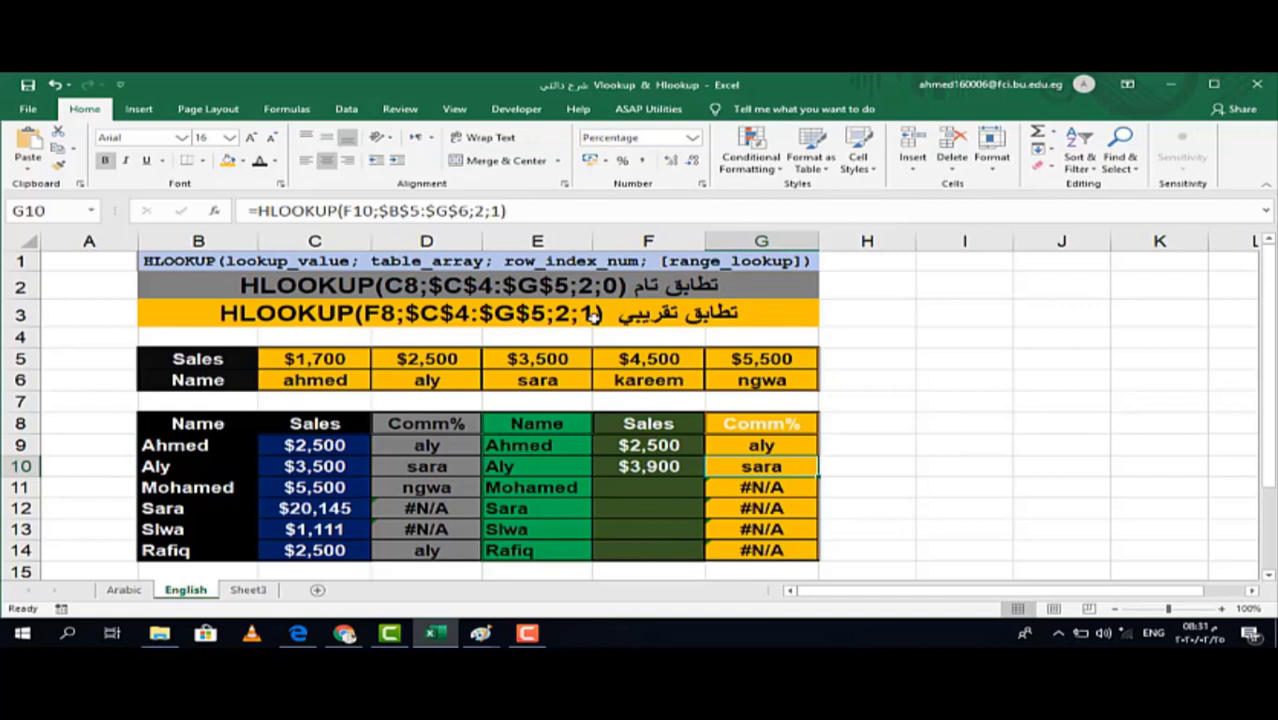
Step: Undo eight edits to restore the original sales values and row 6 commission percentages
{"action": "left_click", "coordinate": [56, 86]}
{"action": "left_click", "coordinate": [56, 86]}
{"action": "left_click", "coordinate": [56, 86]}
{"action": "left_click", "coordinate": [56, 86]}
{"action": "left_click", "coordinate": [56, 86]}
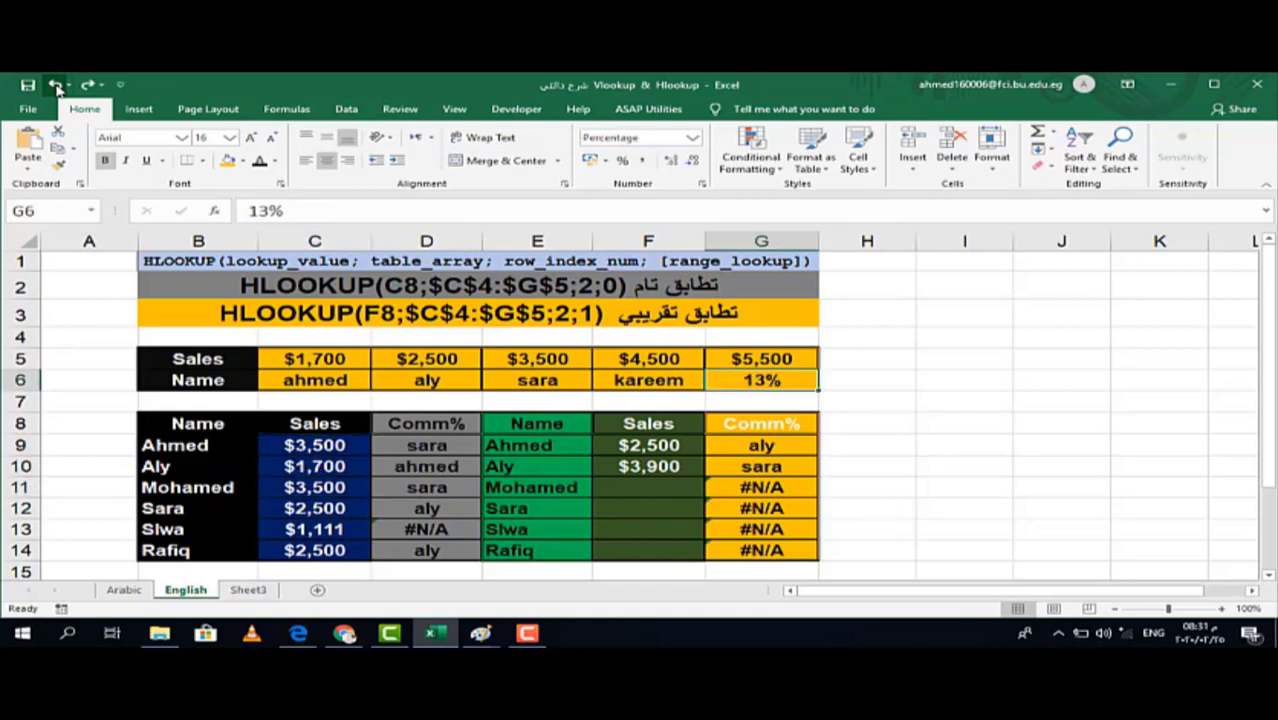
{"action": "left_click", "coordinate": [56, 86]}
{"action": "left_click", "coordinate": [56, 86]}
{"action": "left_click", "coordinate": [56, 86]}
{"action": "left_click", "coordinate": [56, 86]}
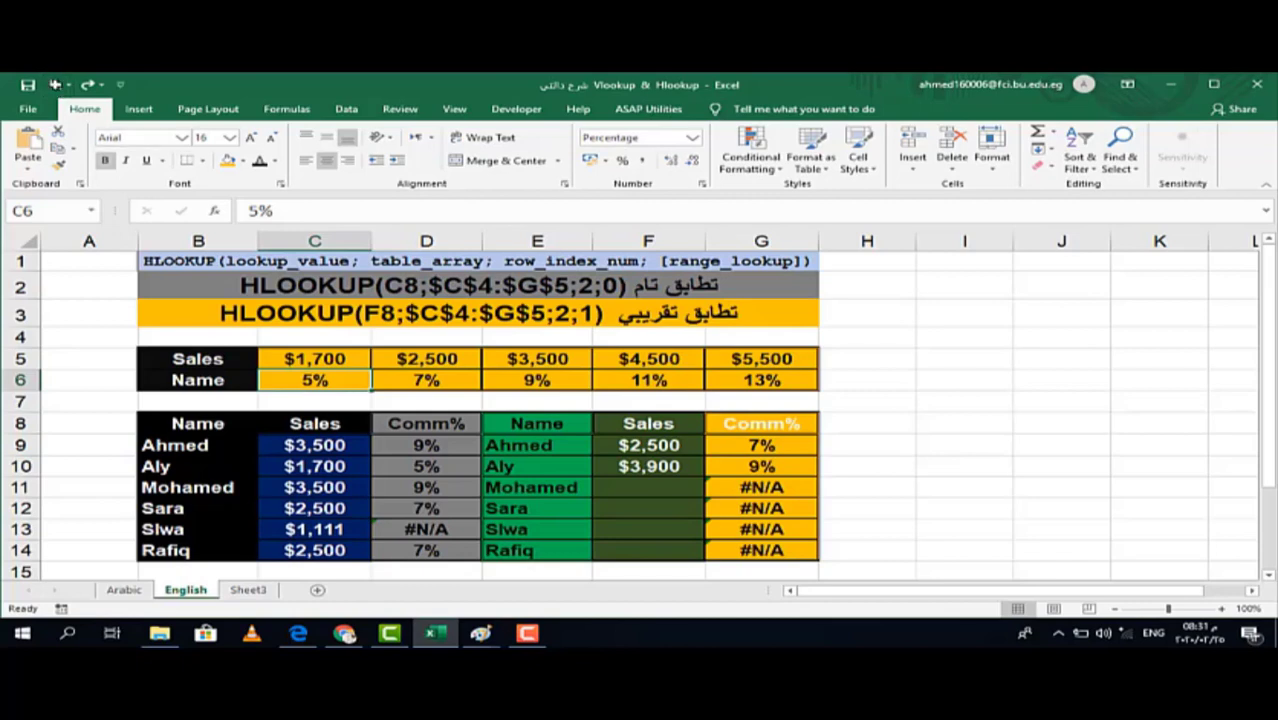
Step: Enter 2540, 2547, 2541 and 1000 as sales in F11:F14
{"action": "left_click", "coordinate": [664, 467]}
{"action": "left_click", "coordinate": [656, 492]}
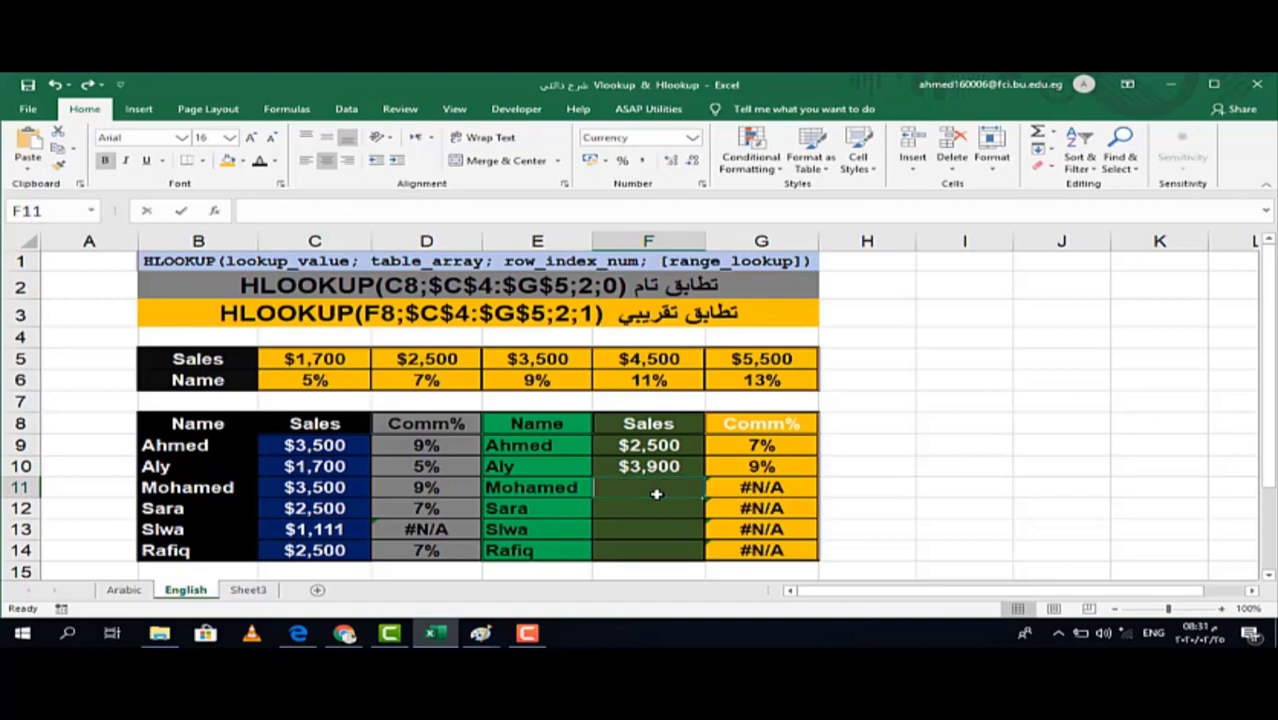
{"action": "type", "text": "2540"}
{"action": "key", "text": "Return"}
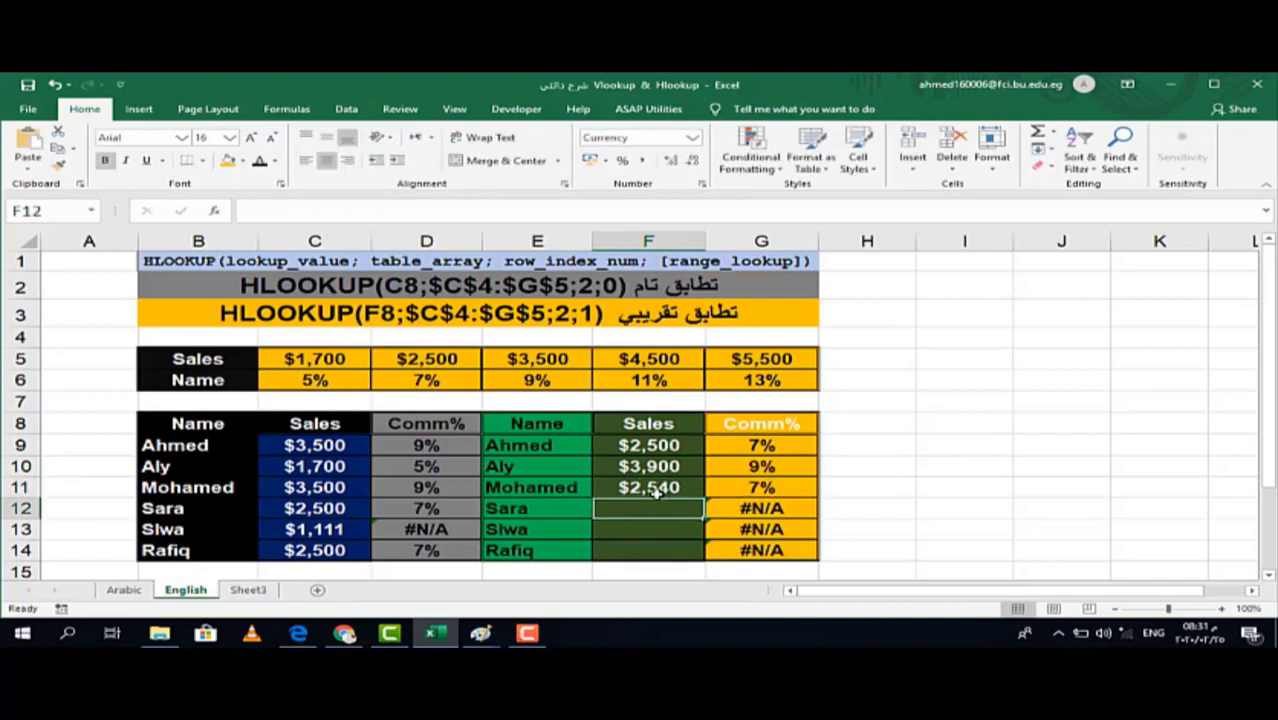
{"action": "type", "text": "2547"}
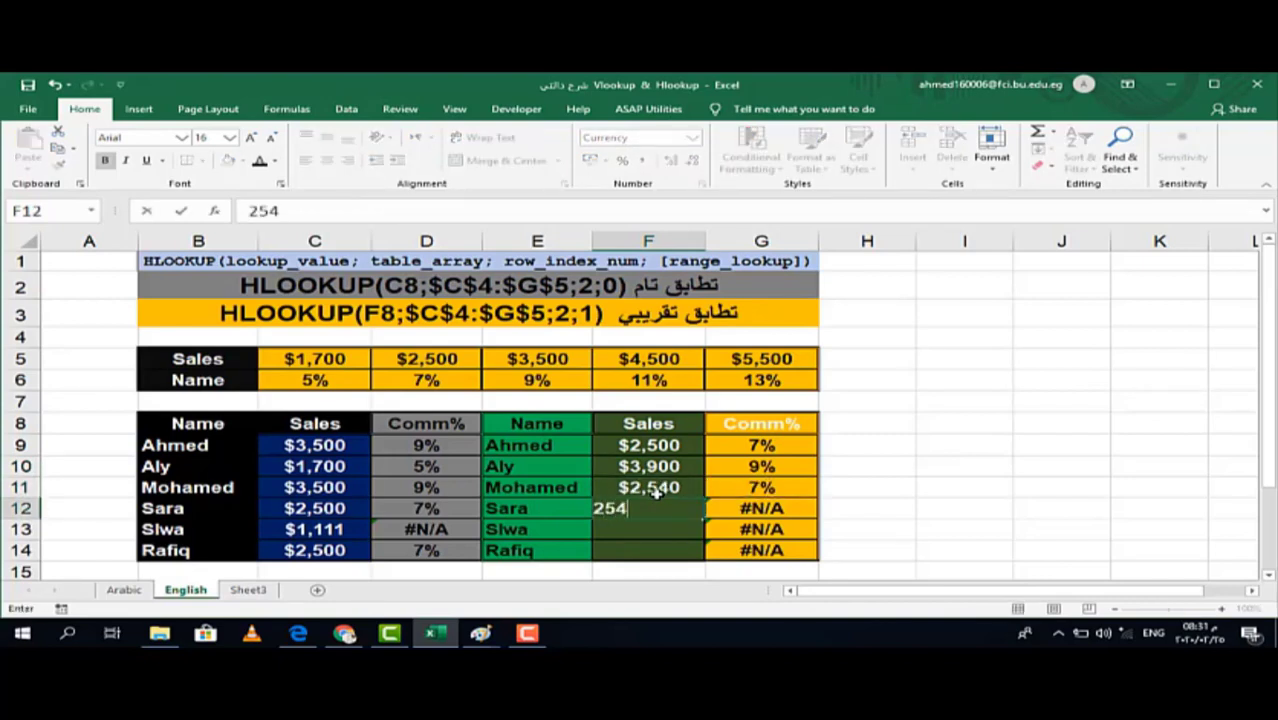
{"action": "key", "text": "Return"}
{"action": "type", "text": "2541"}
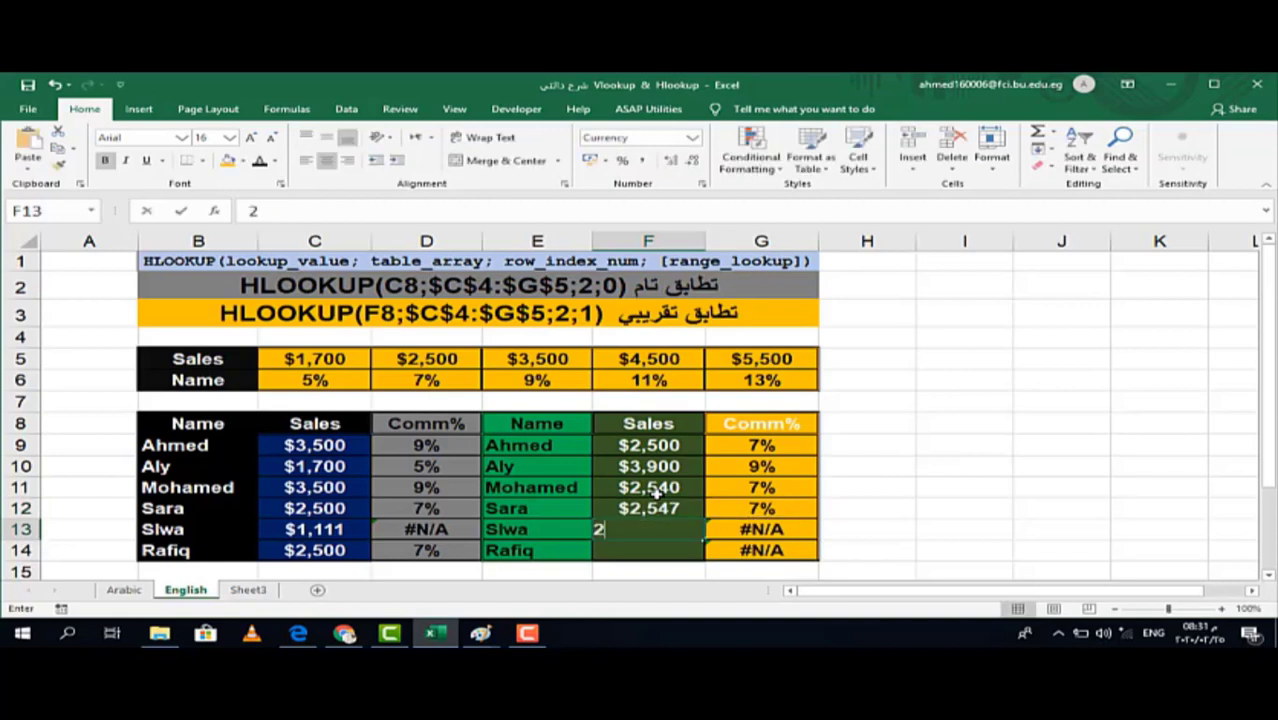
{"action": "key", "text": "Return"}
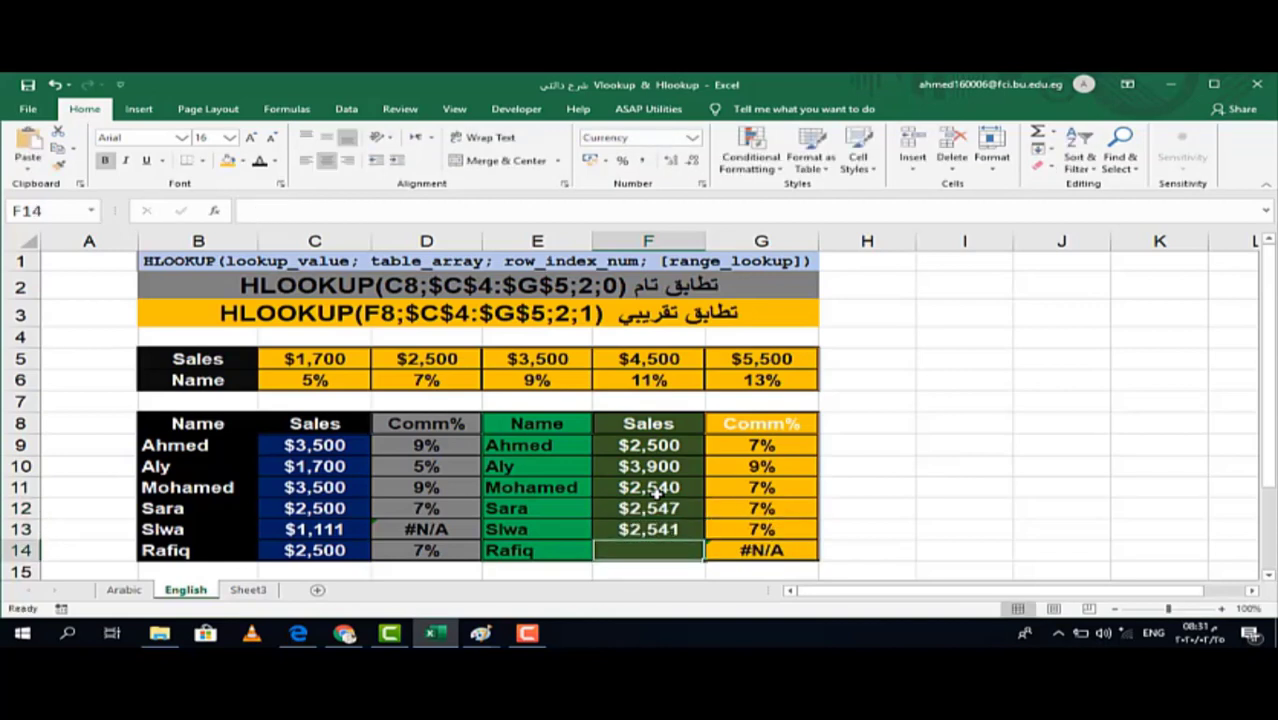
{"action": "type", "text": "1000"}
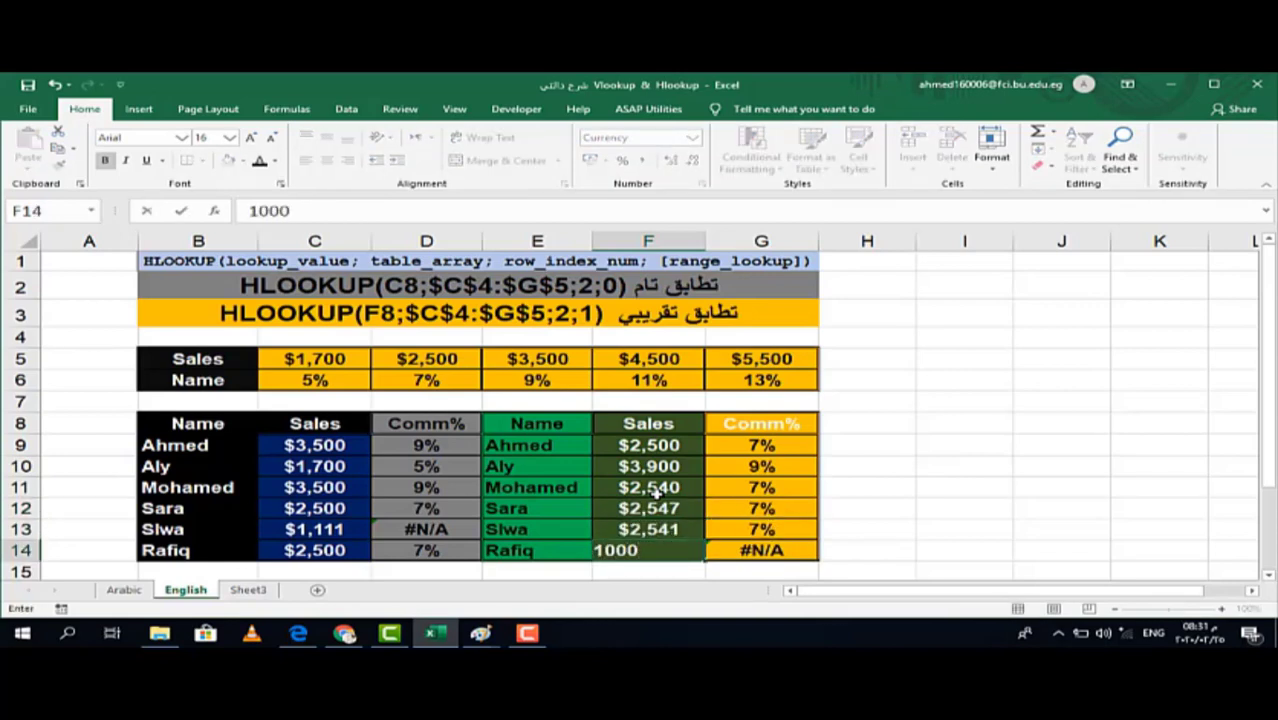
{"action": "key", "text": "Return"}
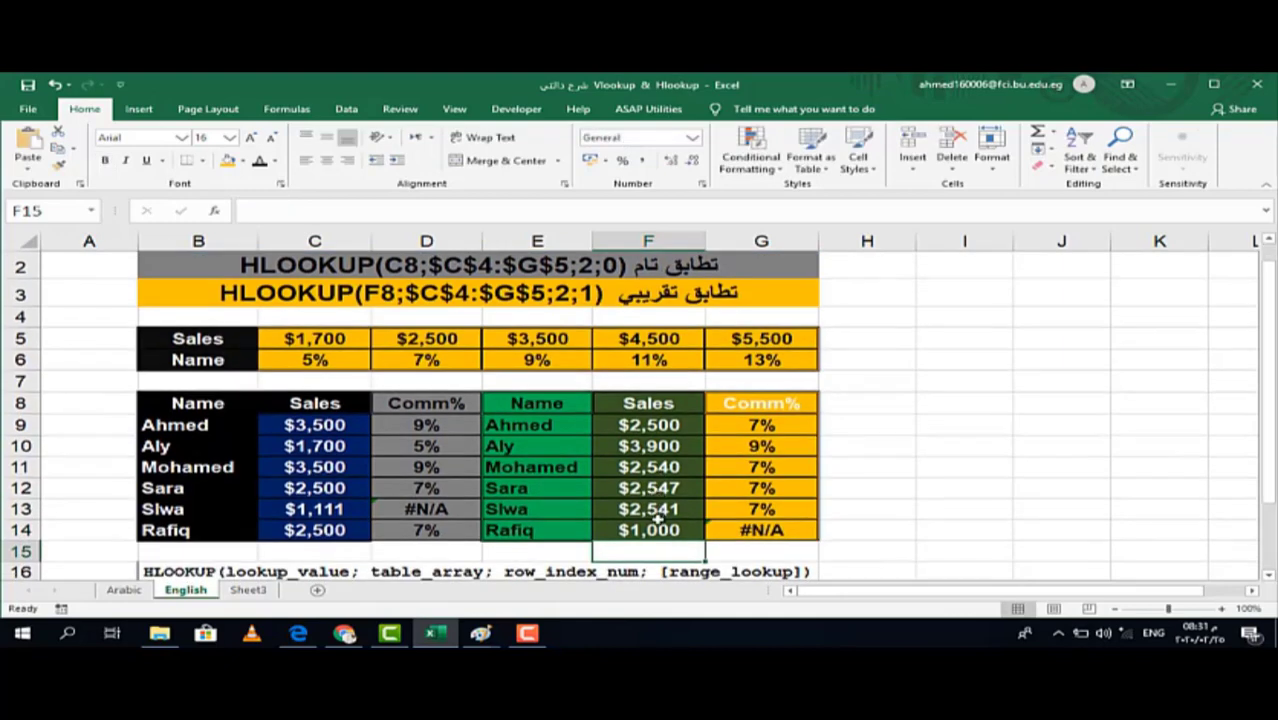
{"action": "left_click", "coordinate": [658, 533]}
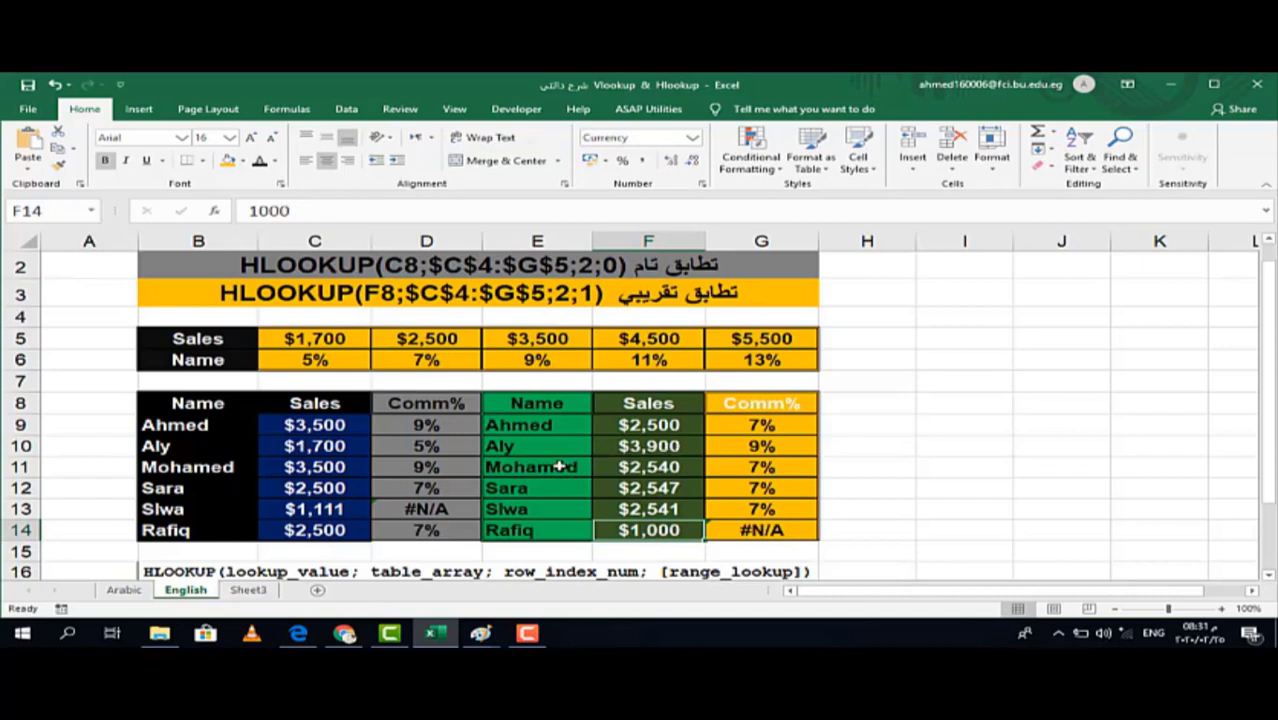
Step: Try $1,500 and then $1,650 as the sales value in F14
{"action": "type", "text": "150"}
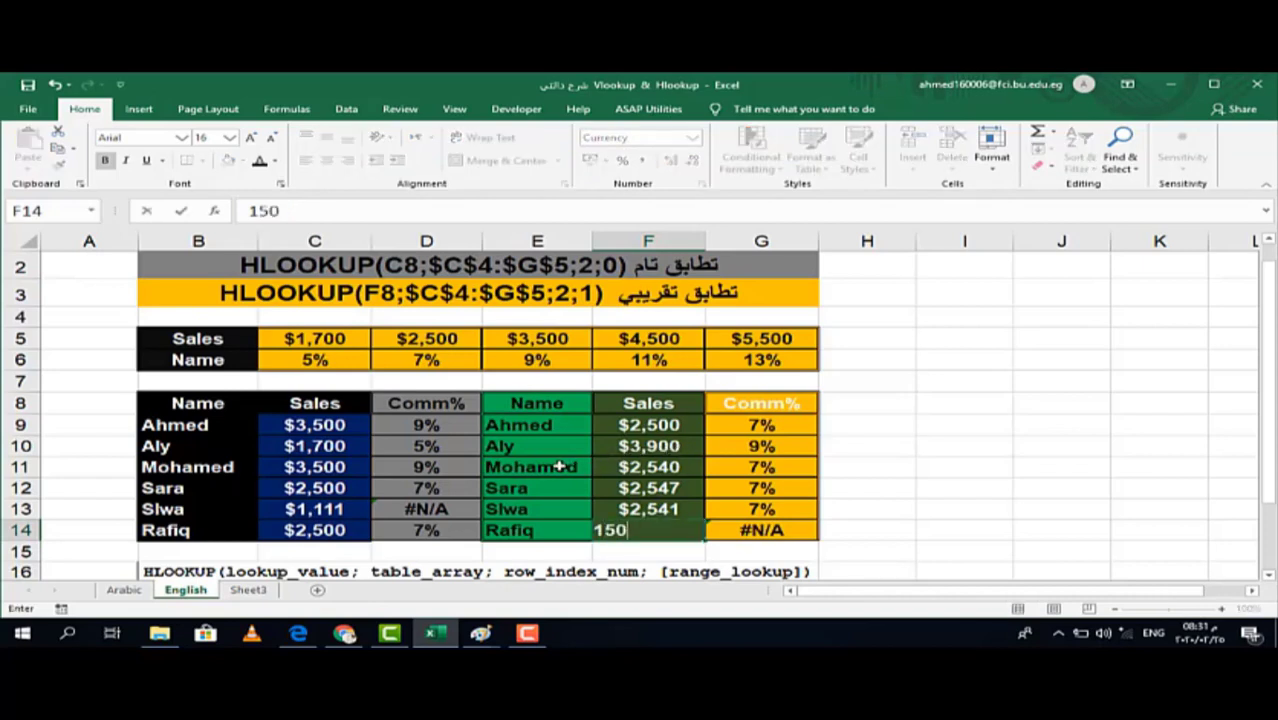
{"action": "type", "text": "0"}
{"action": "key", "text": "Return"}
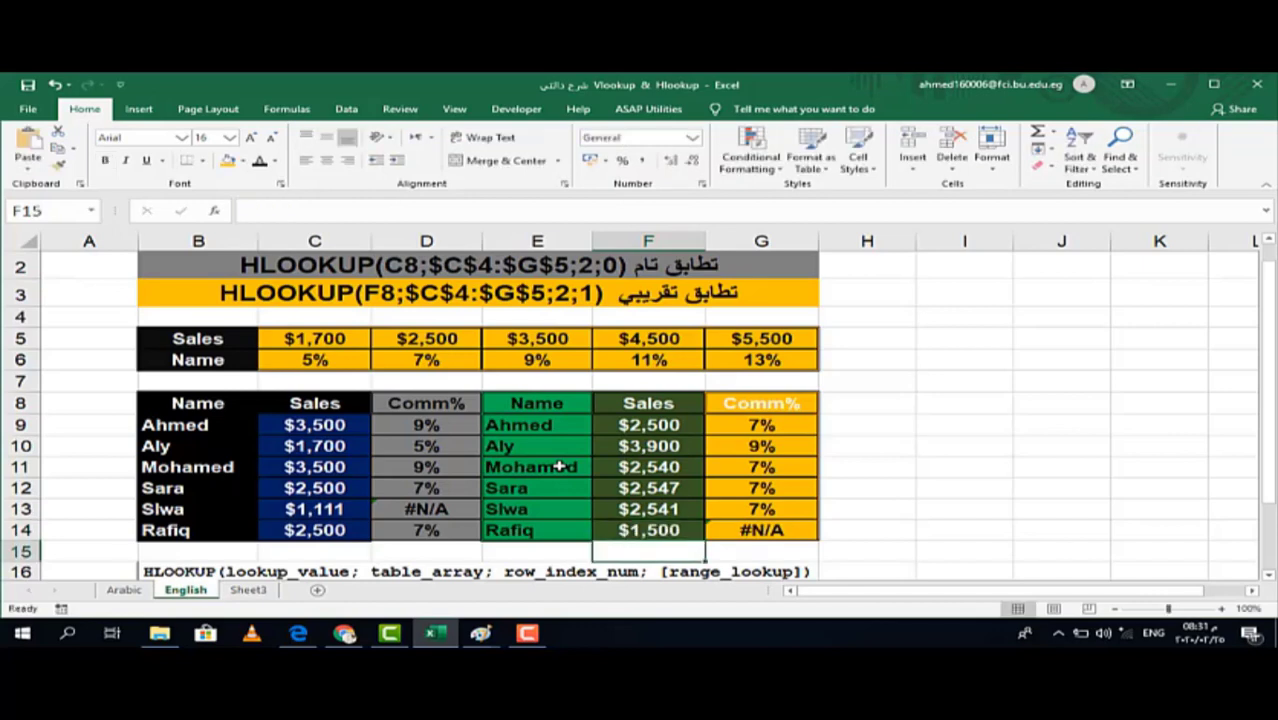
{"action": "left_click", "coordinate": [666, 530]}
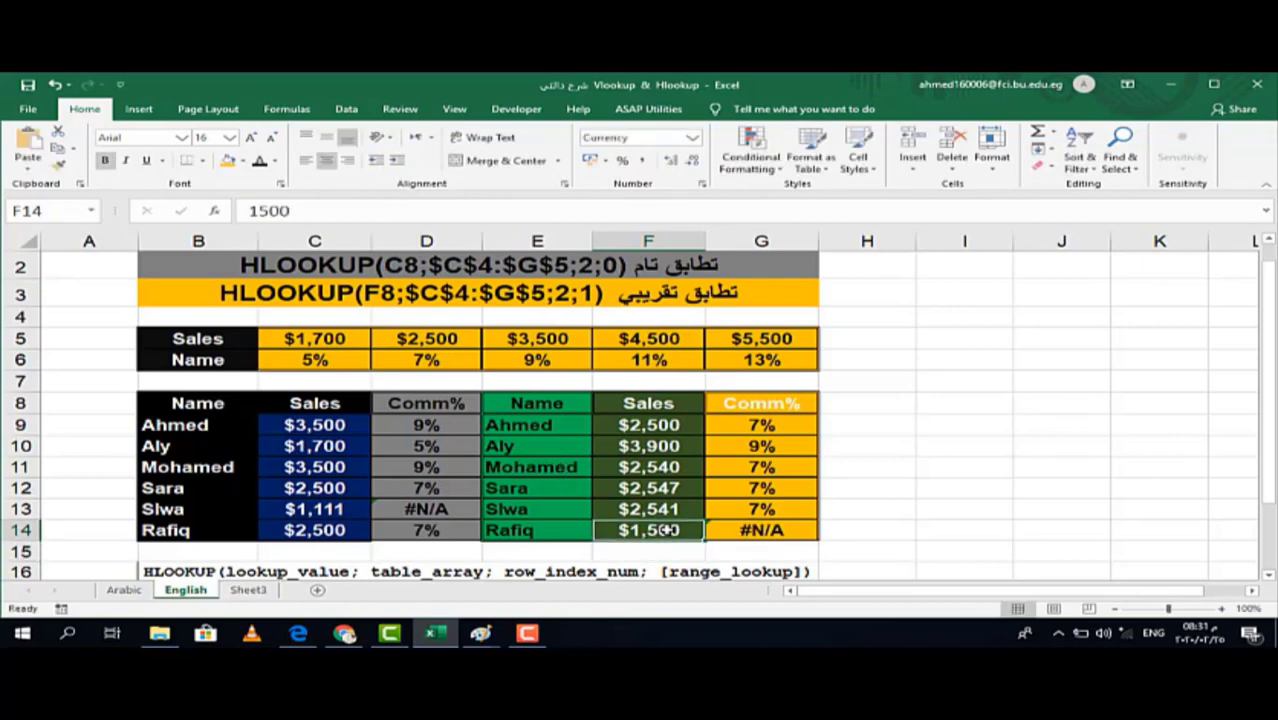
{"action": "type", "text": "165"}
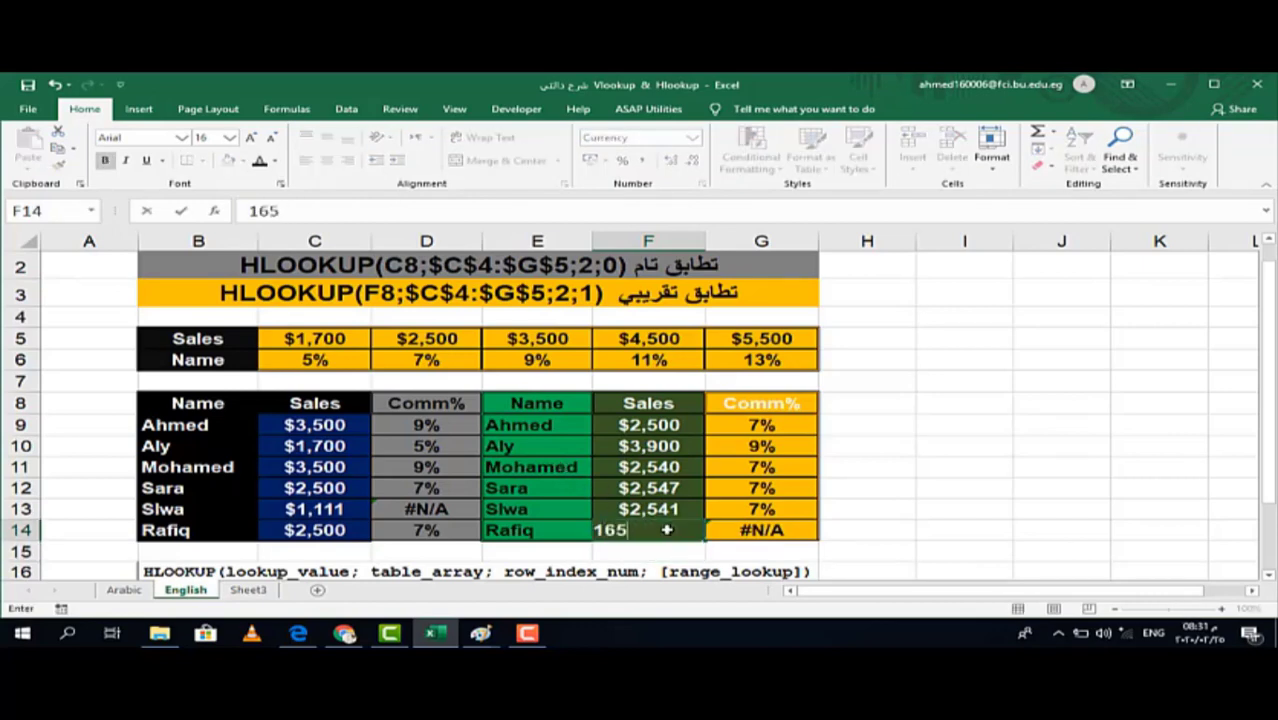
{"action": "type", "text": "0"}
{"action": "key", "text": "Return"}
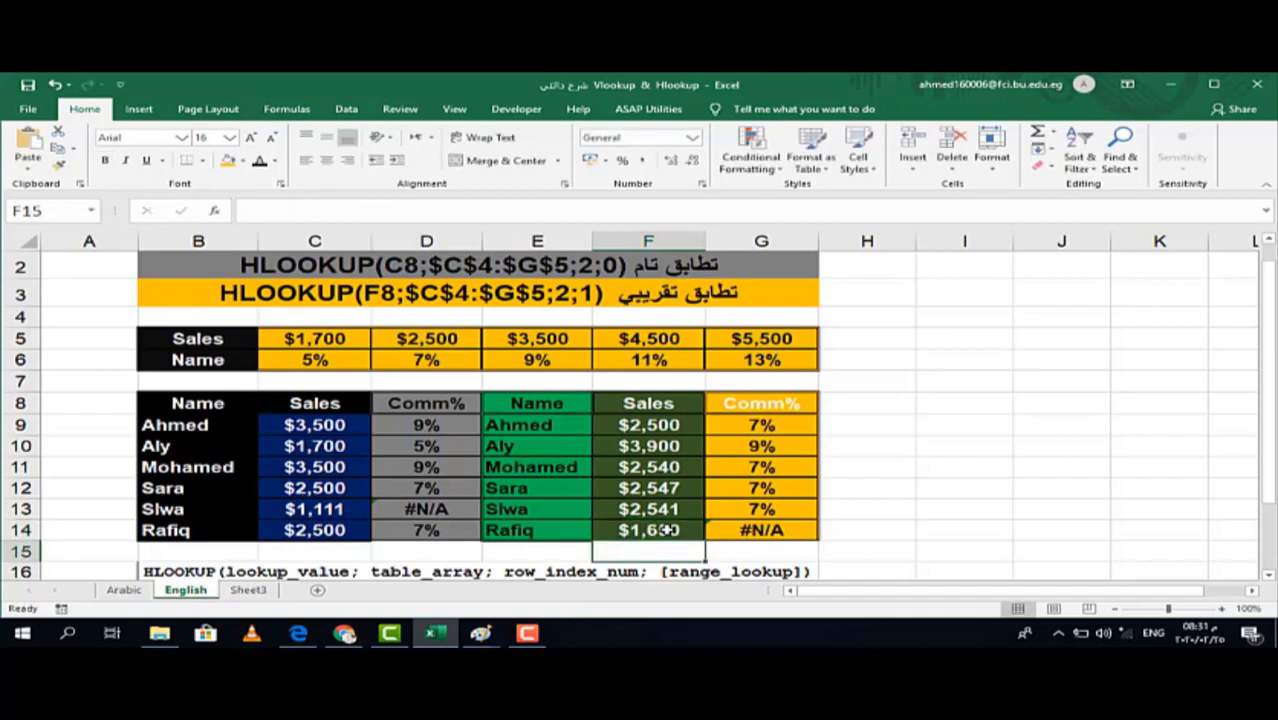
Step: Compare the G14 and G13 formulas, then enter 1,700 in F14 to get 5%
{"action": "left_click", "coordinate": [752, 529]}
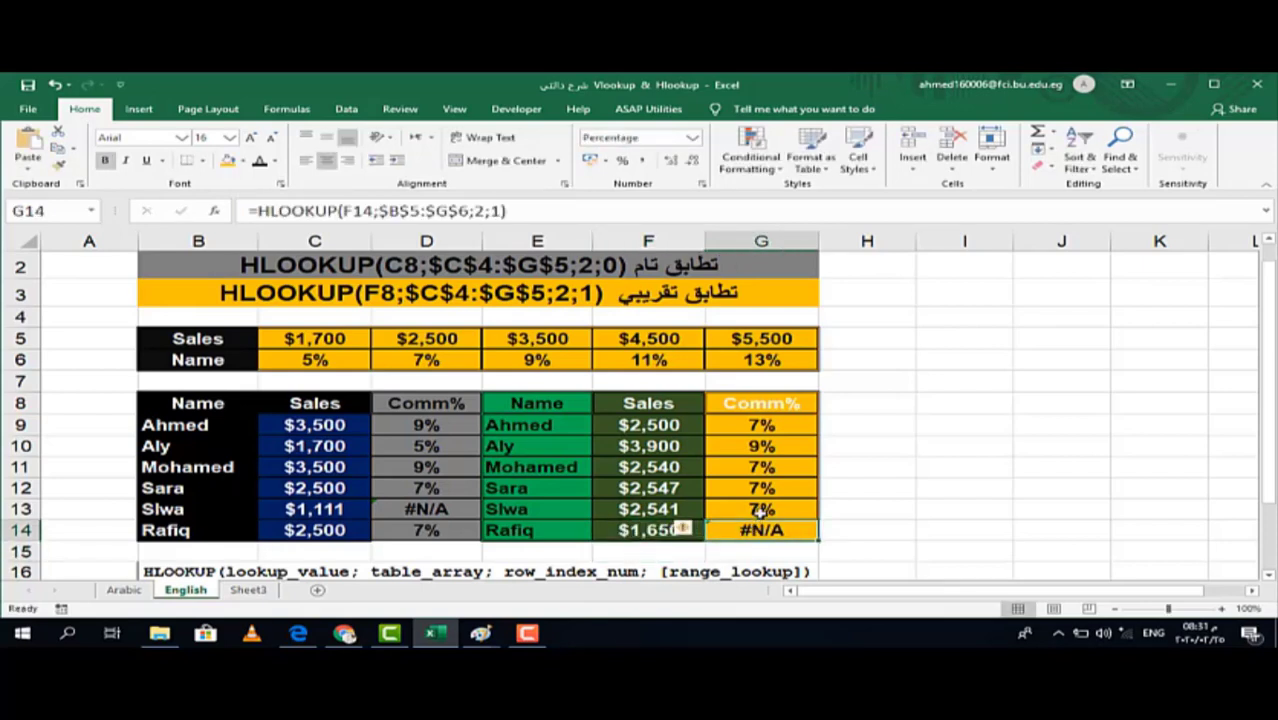
{"action": "left_click", "coordinate": [760, 510]}
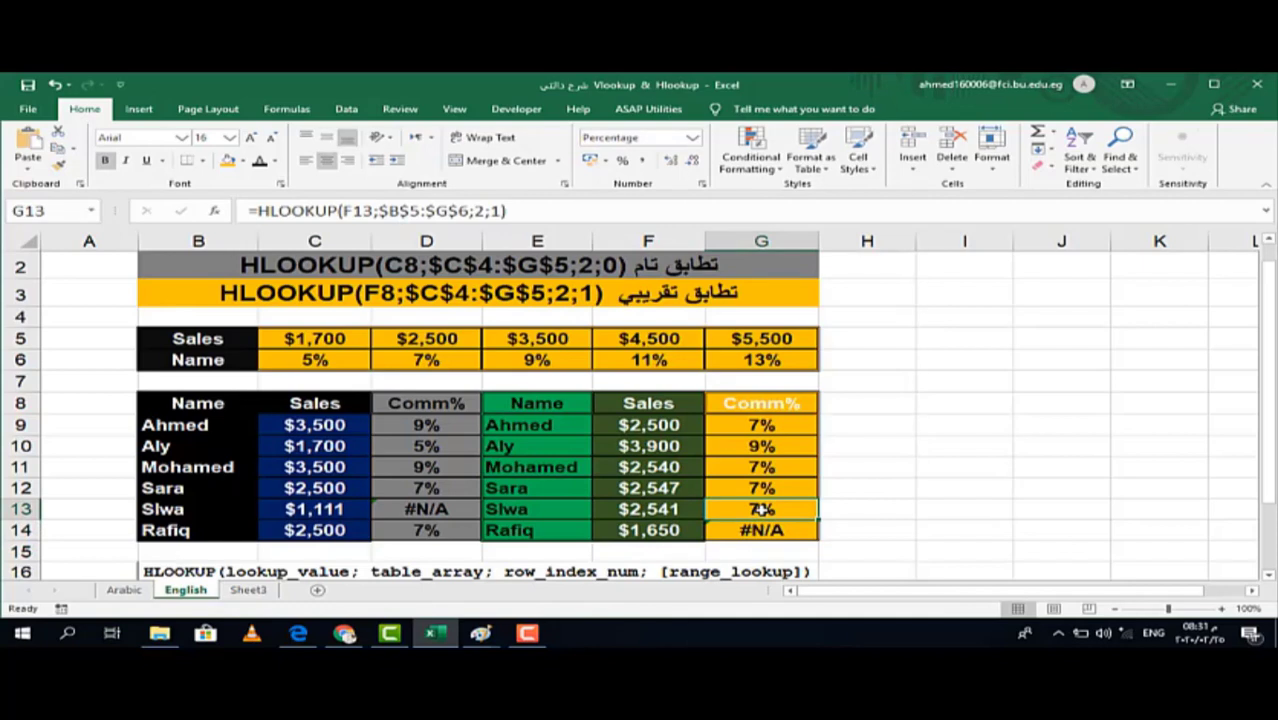
{"action": "left_click", "coordinate": [661, 531]}
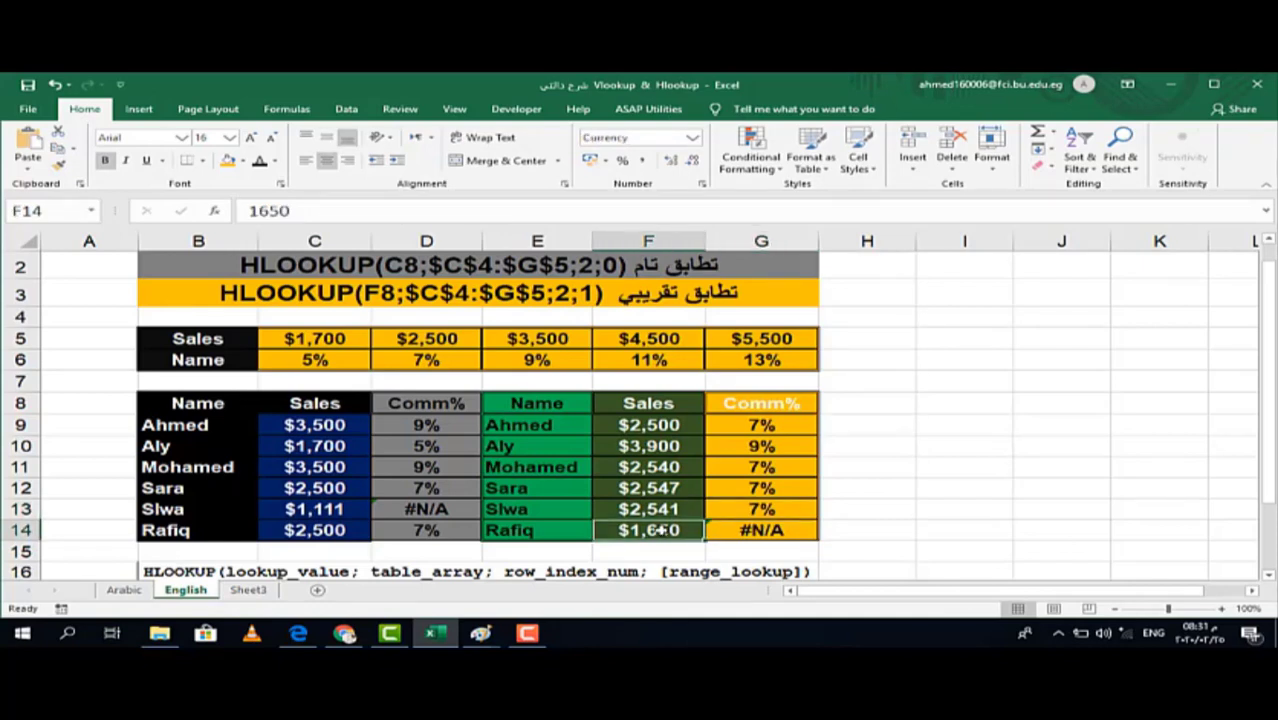
{"action": "type", "text": "1,700"}
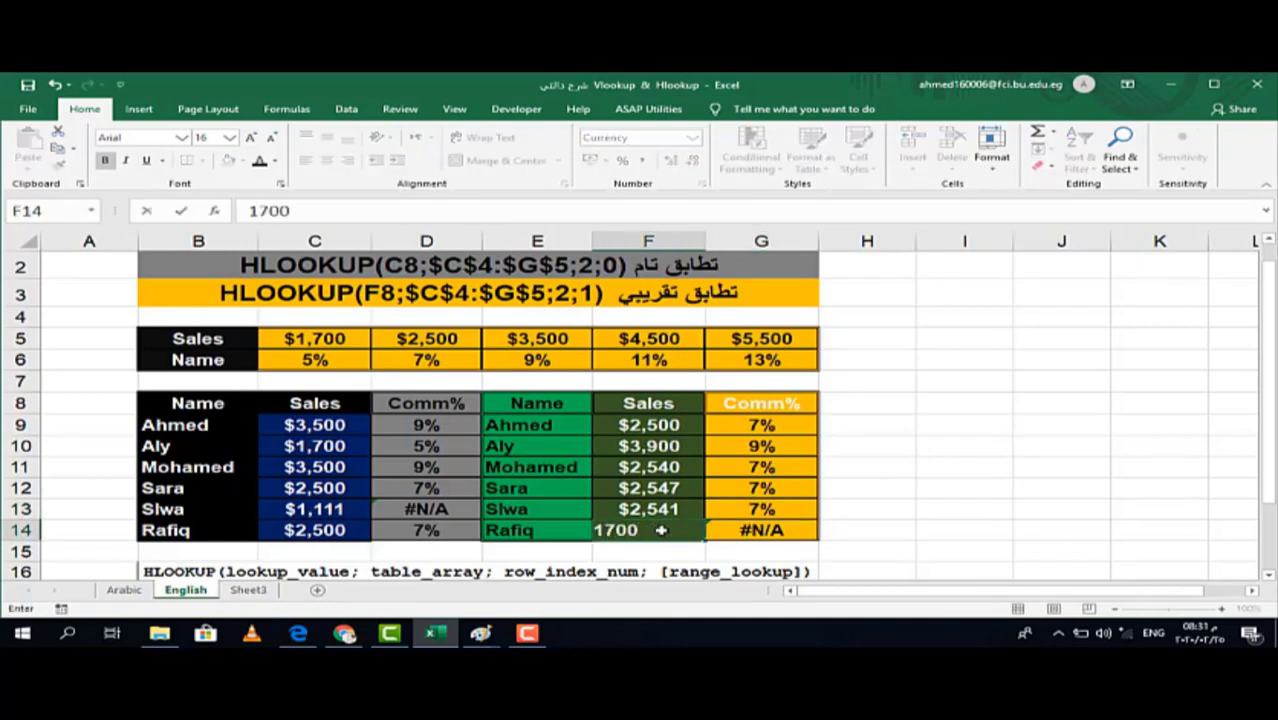
{"action": "key", "text": "Return"}
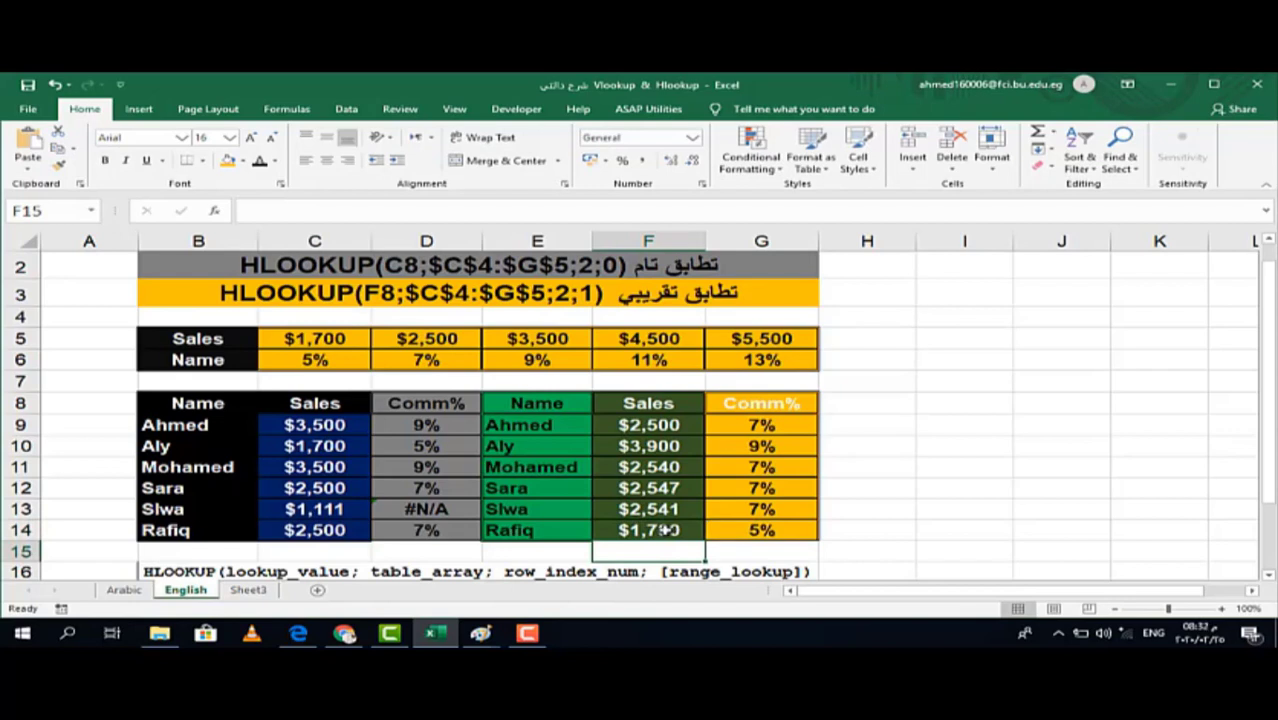
{"action": "left_click", "coordinate": [674, 530]}
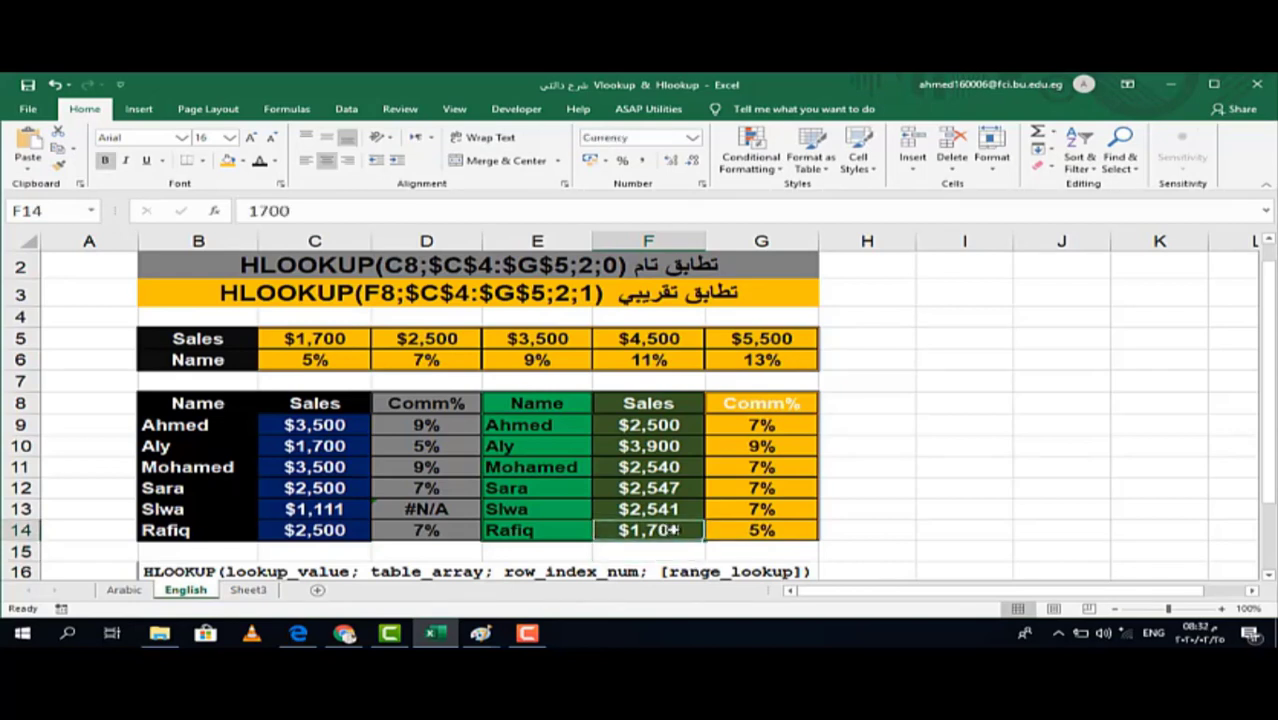
{"action": "left_click_drag", "start_coordinate": [432, 405], "coordinate": [424, 528]}
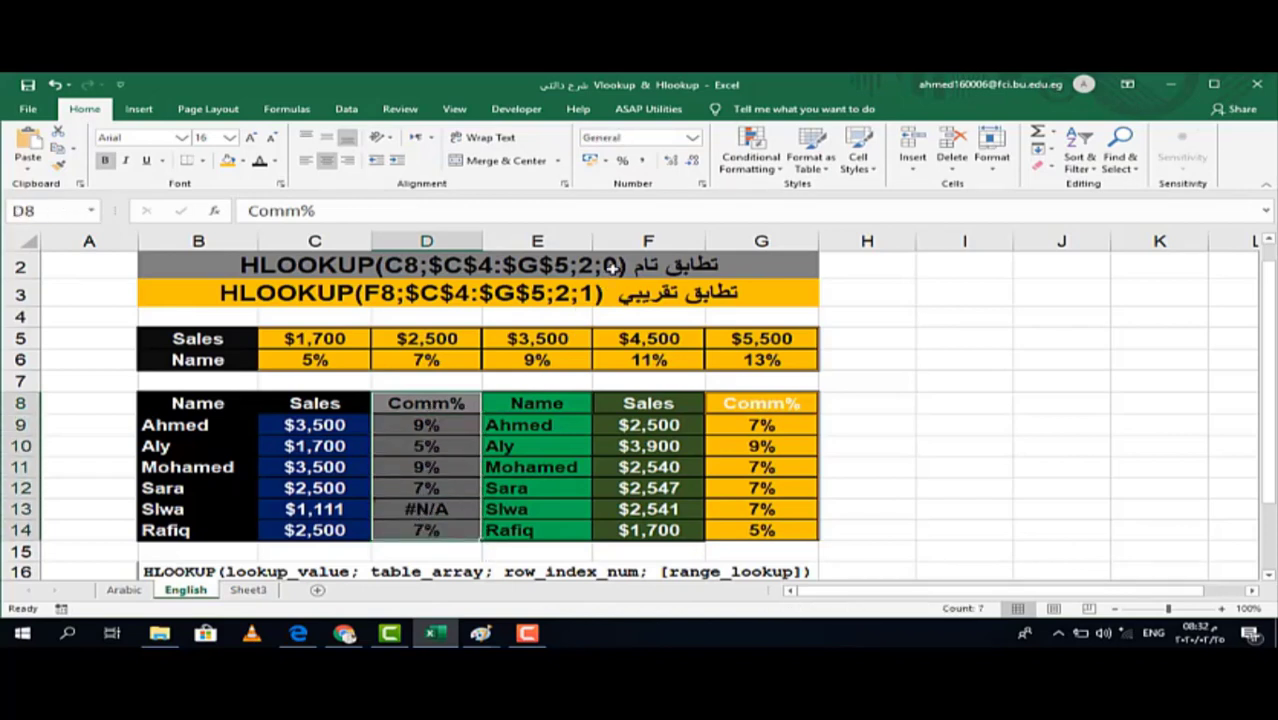